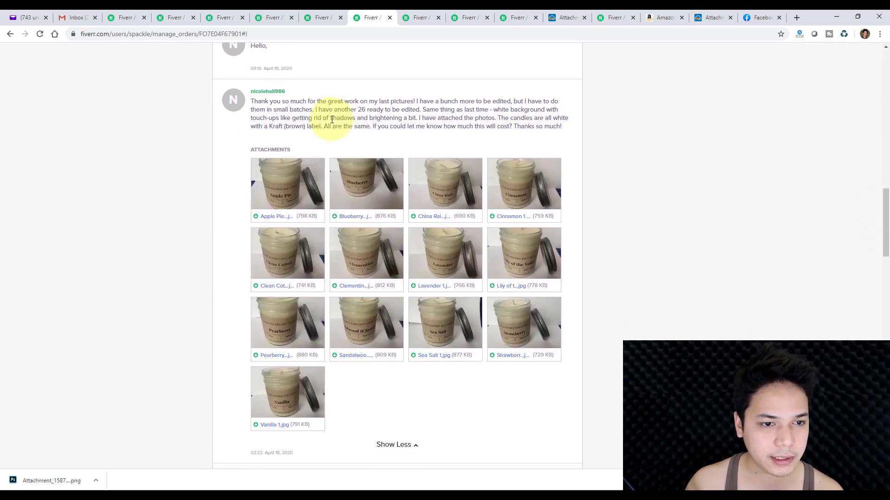
Step: Read the buyer's order message and look through both batches of attached candle photos
scroll(332, 121, down, 3)
scroll(324, 123, up, 2)
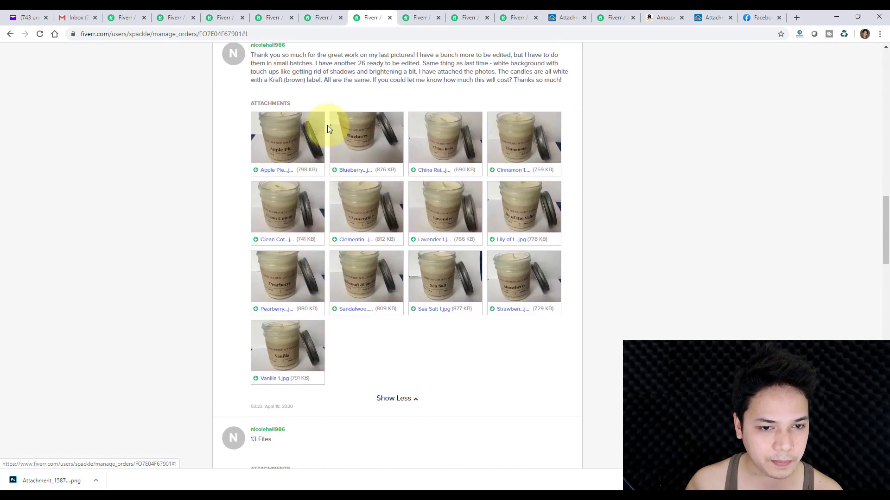
scroll(295, 139, down, 5)
scroll(296, 148, down, 4)
scroll(419, 389, up, 3)
key(alt+Tab)
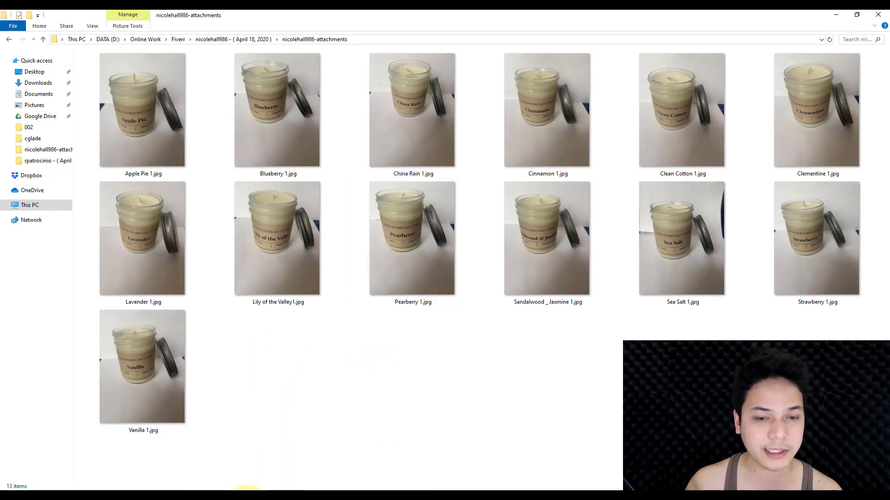
click(246, 457)
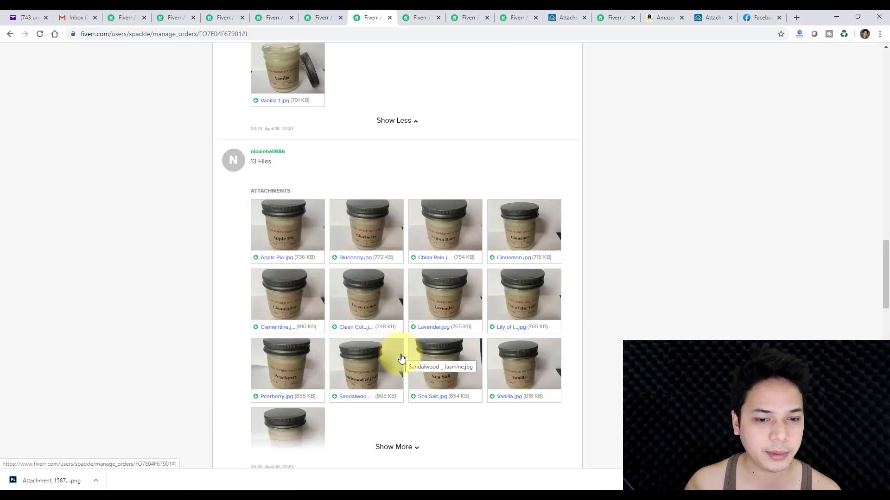
scroll(398, 332, up, 7)
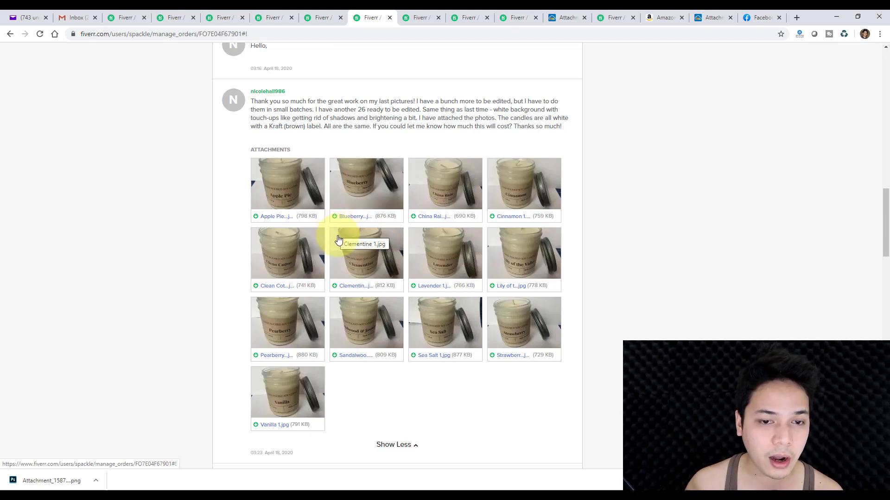
scroll(340, 232, down, 12)
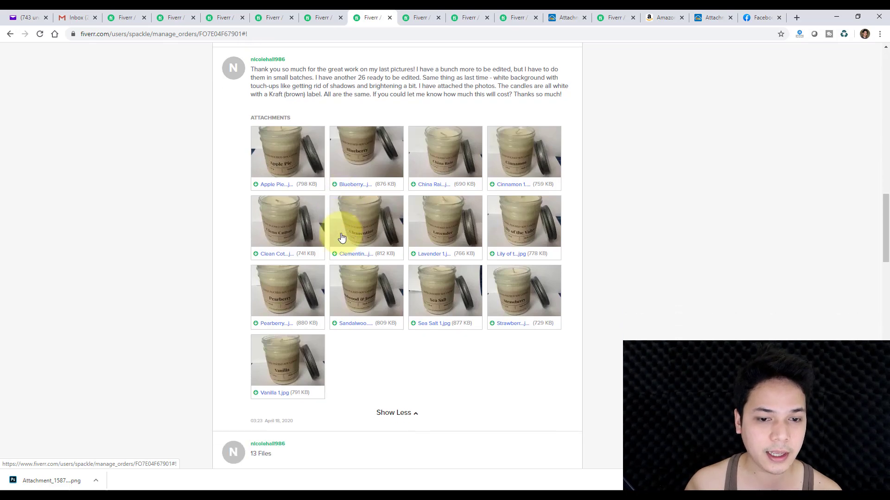
scroll(340, 237, up, 5)
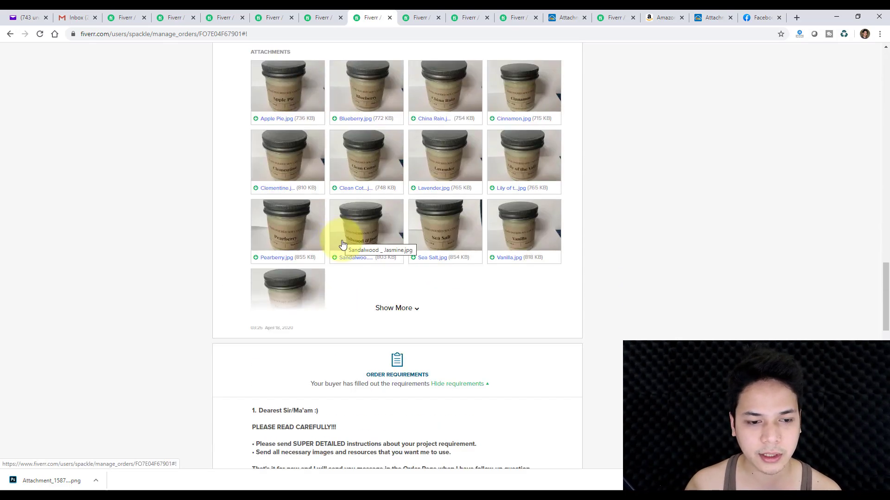
scroll(352, 245, up, 8)
scroll(374, 254, up, 2)
scroll(374, 258, down, 1)
Step: Switch to the downloaded attachments folder in File Explorer and look over the open-jar candle photos
click(406, 496)
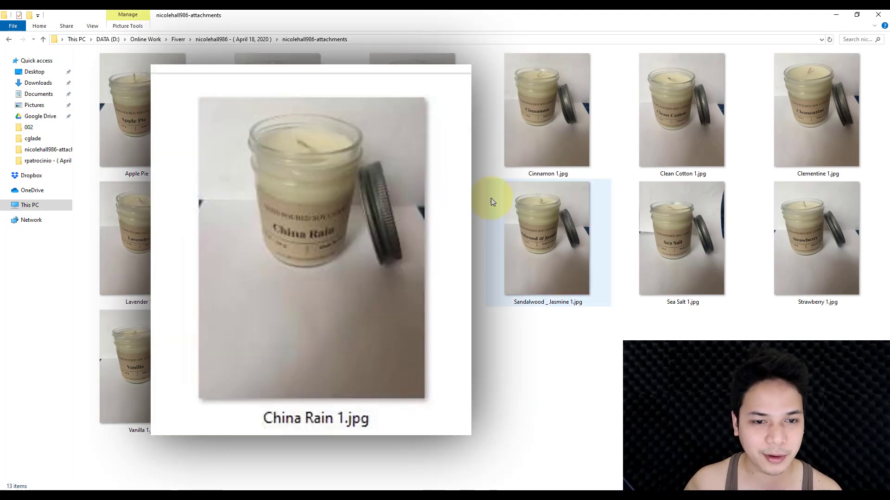
click(532, 105)
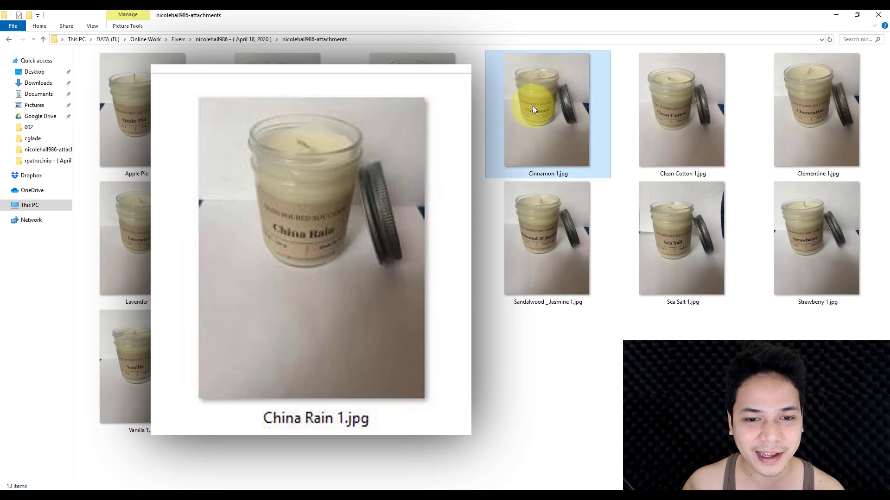
click(579, 352)
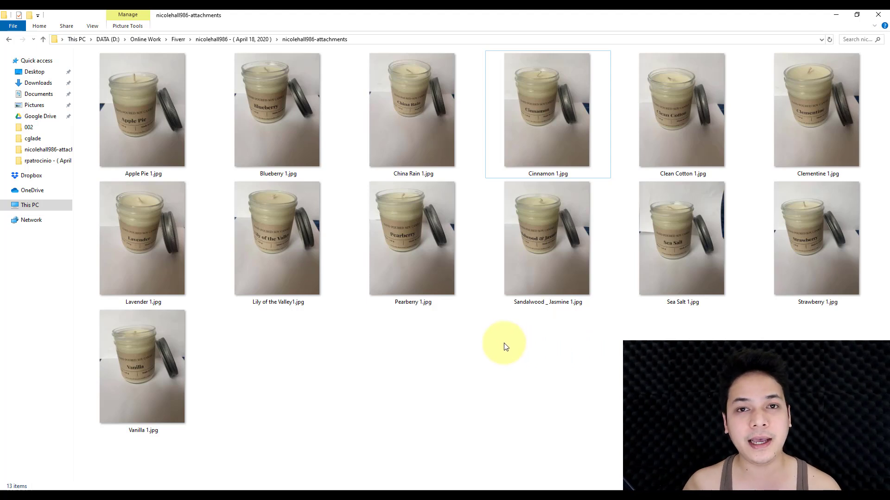
click(157, 402)
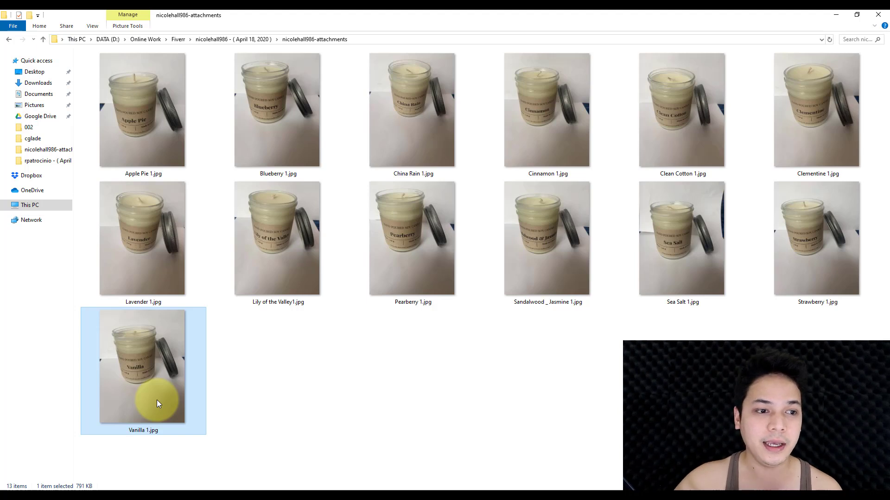
click(408, 432)
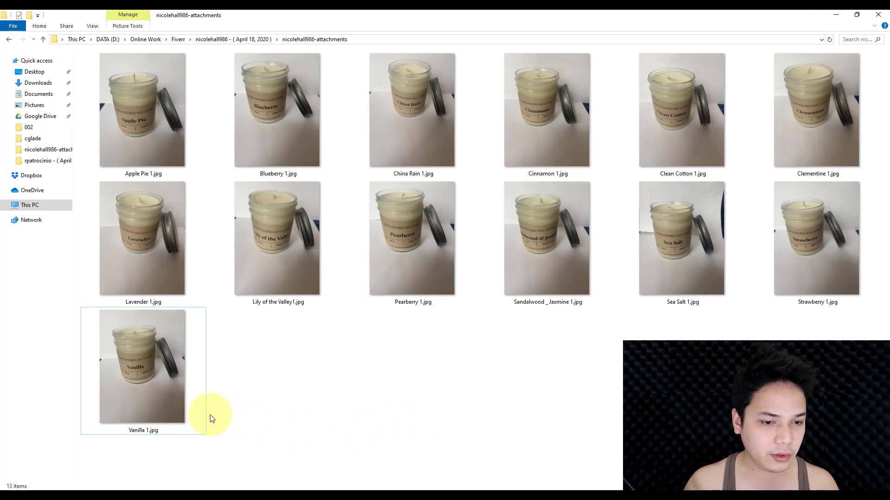
Step: Open Vanilla 1.jpg in Photoshop and collapse the Character panel covering the workspace
click(154, 386)
double_click(152, 383)
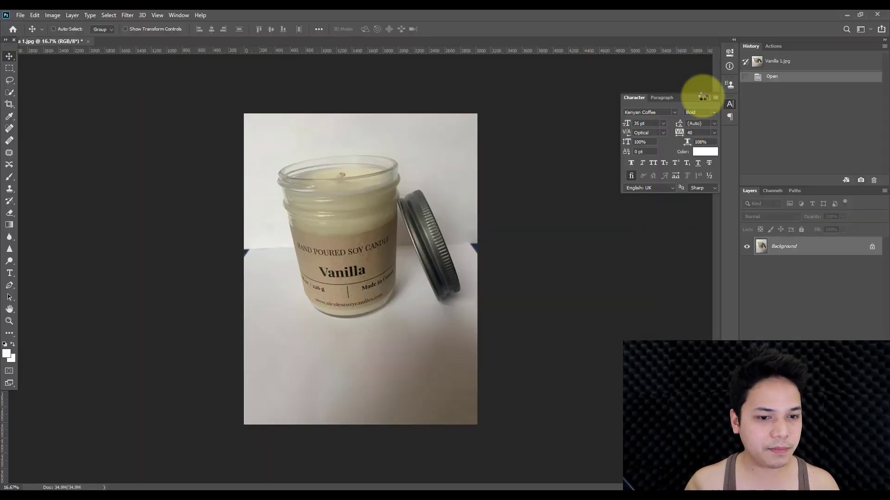
click(703, 99)
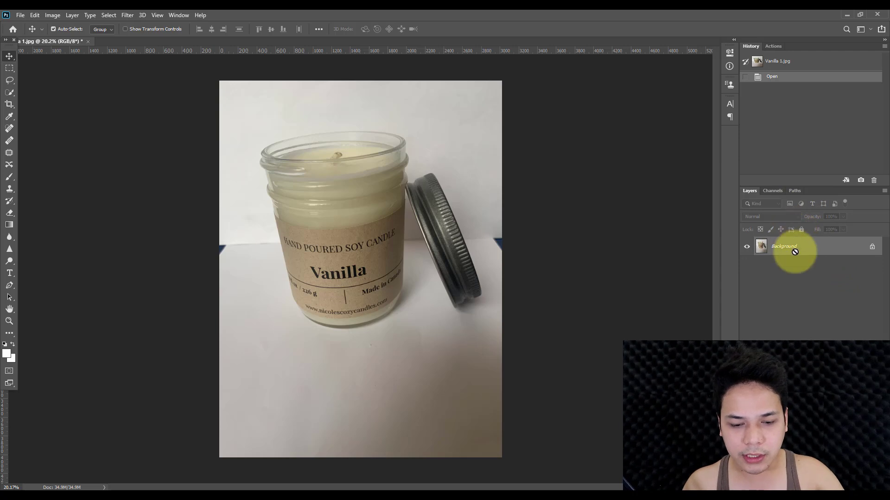
Step: Duplicate the Background layer and rename the copy Main
key(ctrl+j)
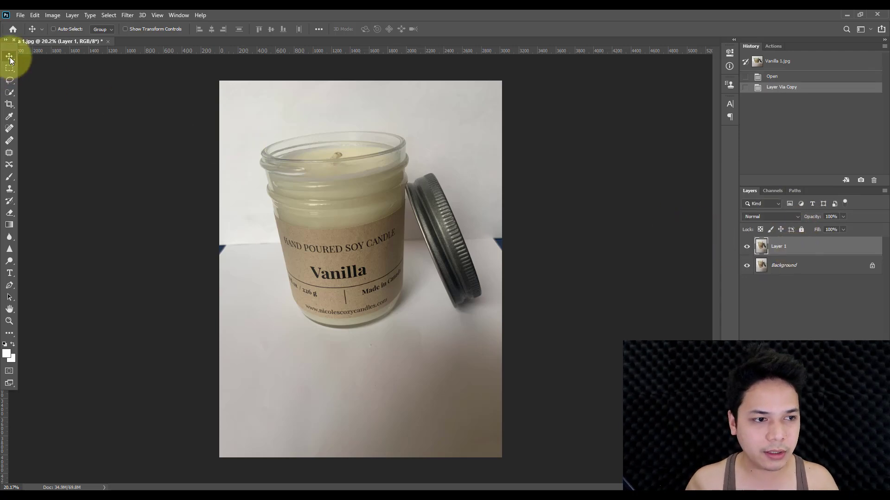
drag(546, 228, 409, 201)
key(ctrl+z)
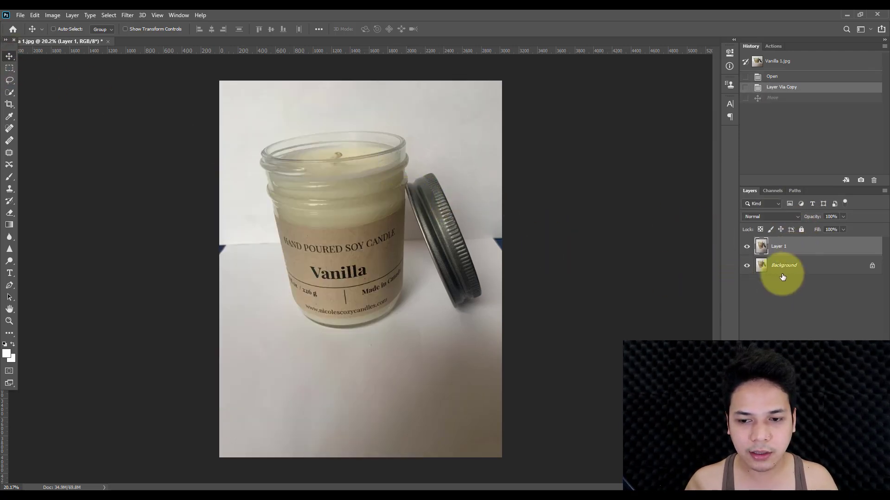
click(791, 269)
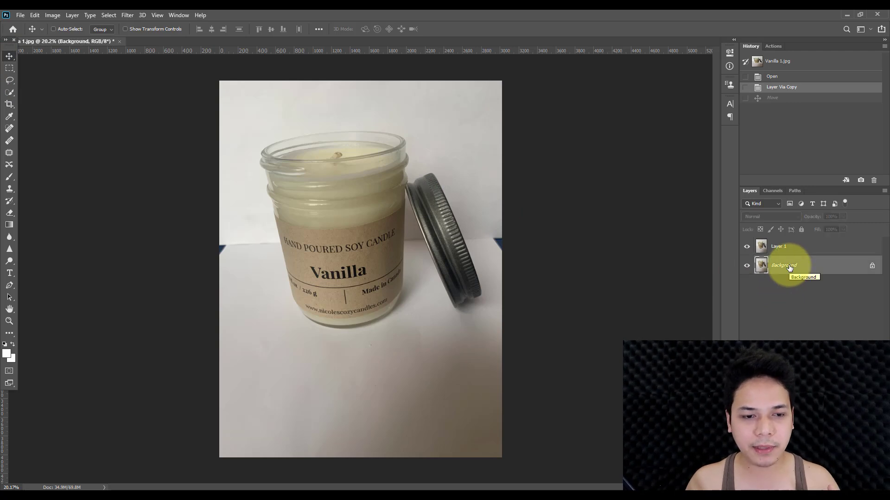
key(ctrl)
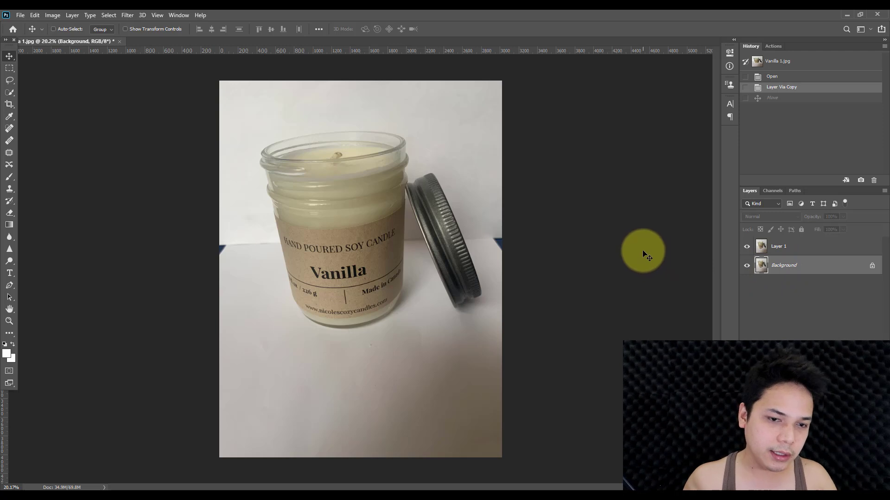
click(793, 249)
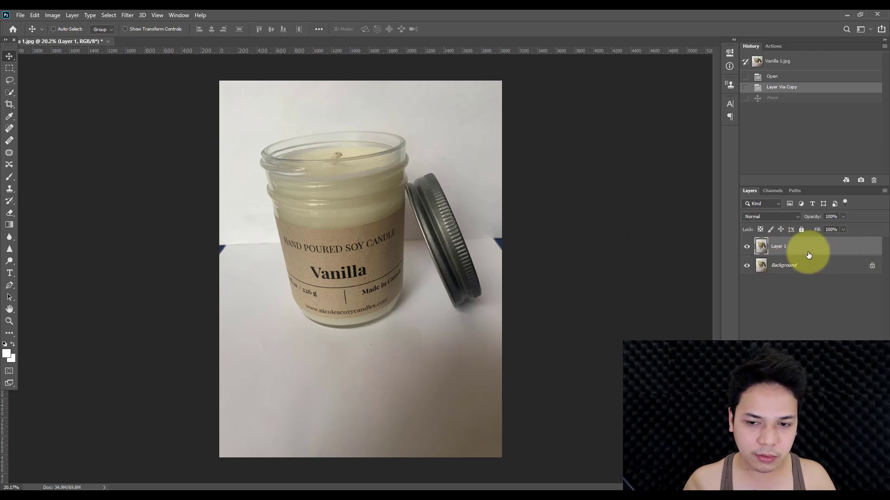
double_click(784, 246)
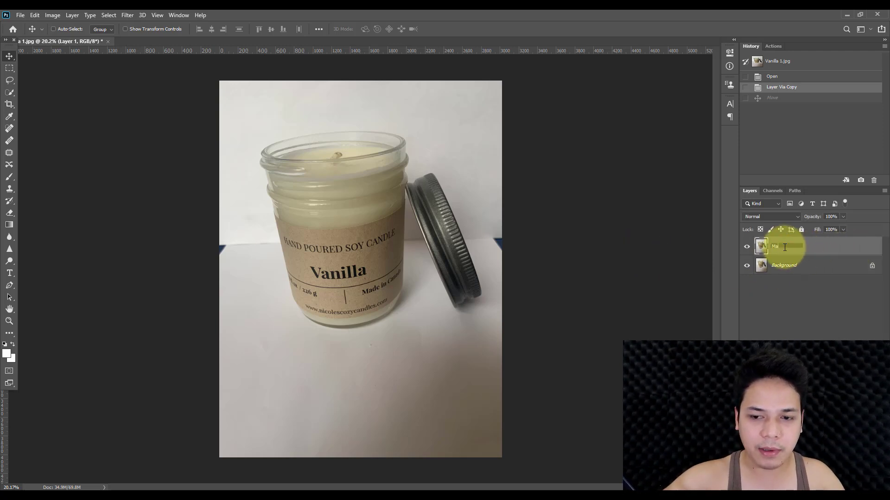
key(Return)
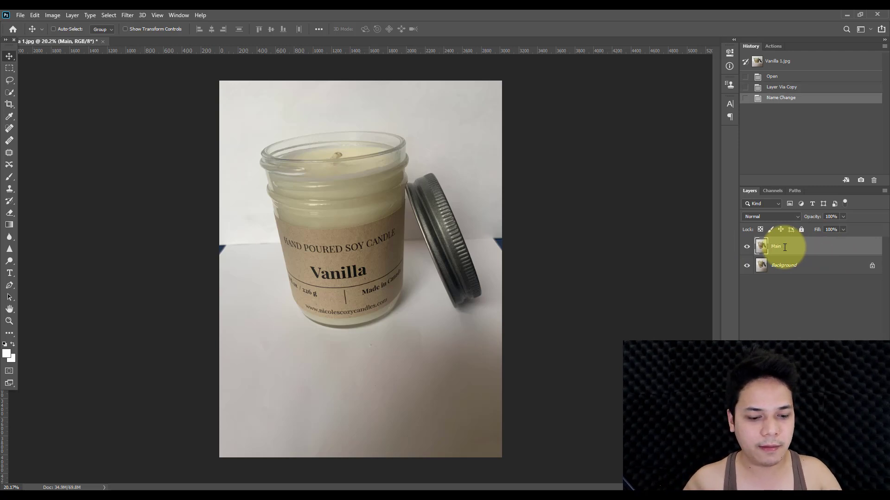
Step: Rotate the Main layer about 4.25 degrees clockwise to straighten the candle jar, and shift it slightly down
key(ctrl+t)
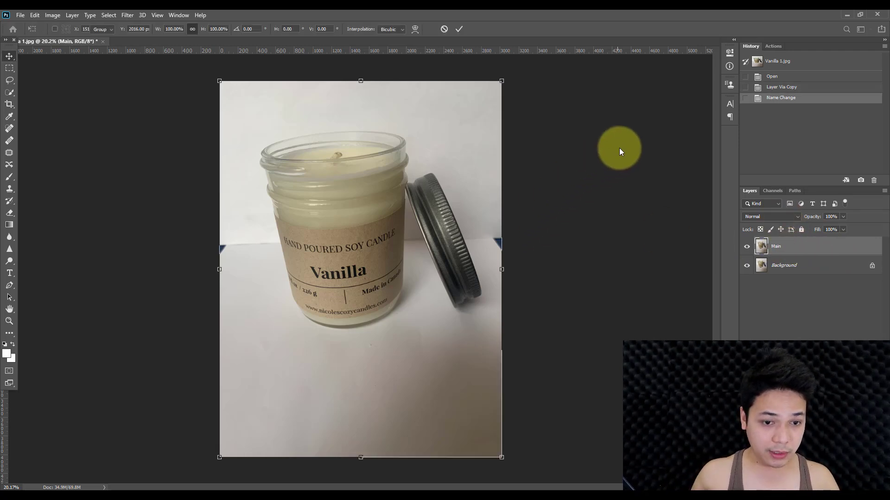
key(Escape)
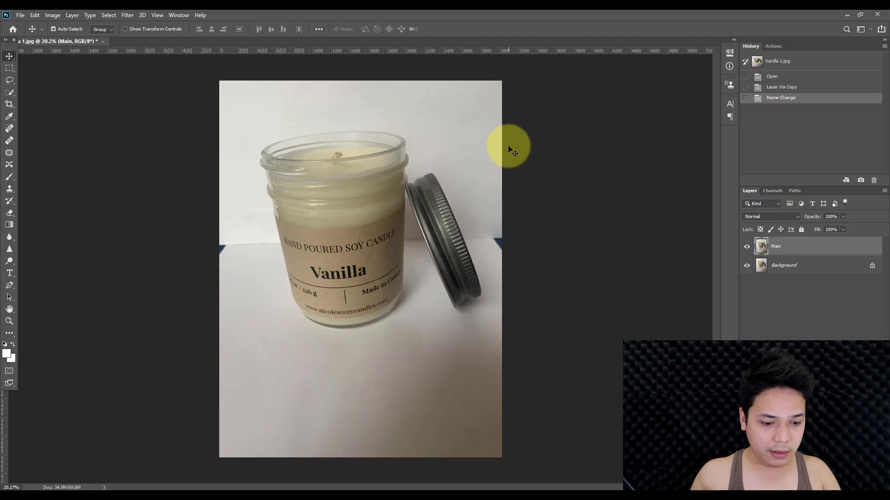
key(ctrl+t)
drag(516, 79, 536, 86)
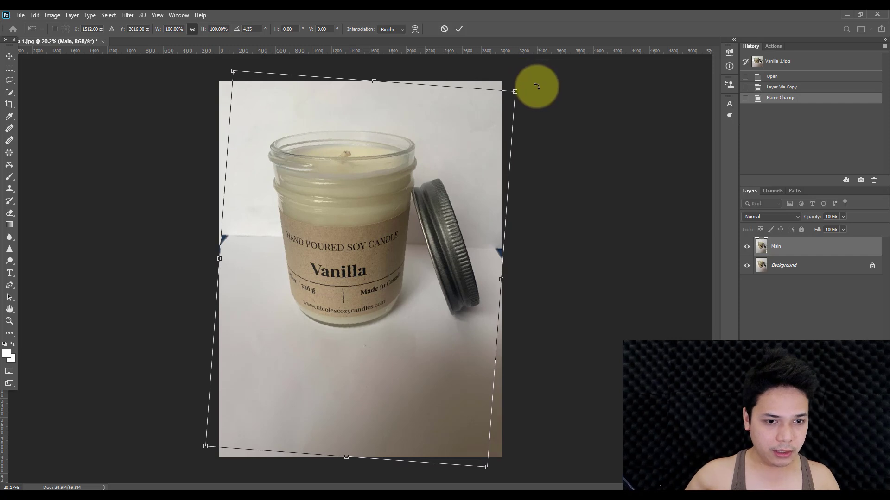
key(Return)
drag(299, 137, 304, 163)
Step: Start a Pen tool path just below the jar's left rim edge and curve it along the rim's upper outline
key(p)
scroll(294, 159, up, 5)
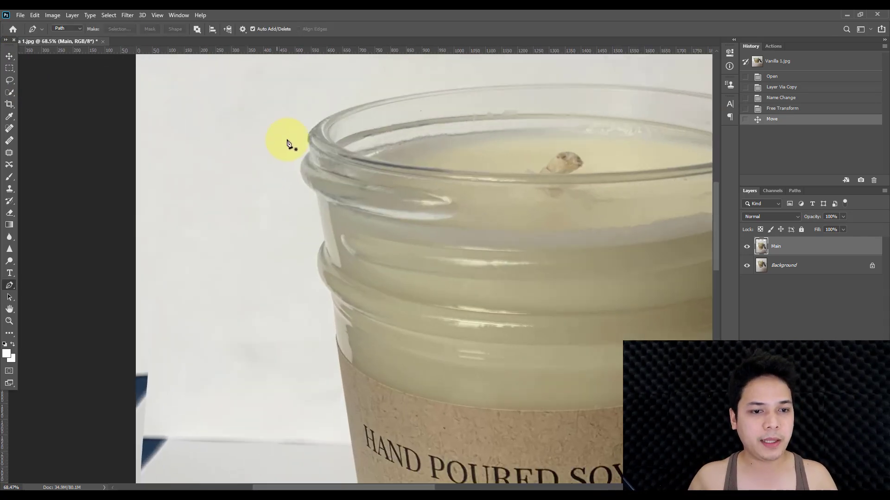
scroll(282, 146, up, 3)
scroll(302, 234, up, 1)
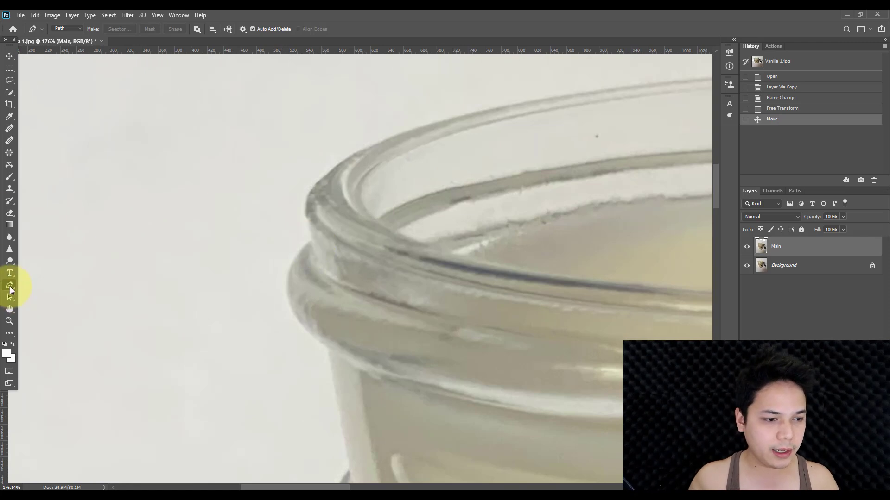
click(312, 239)
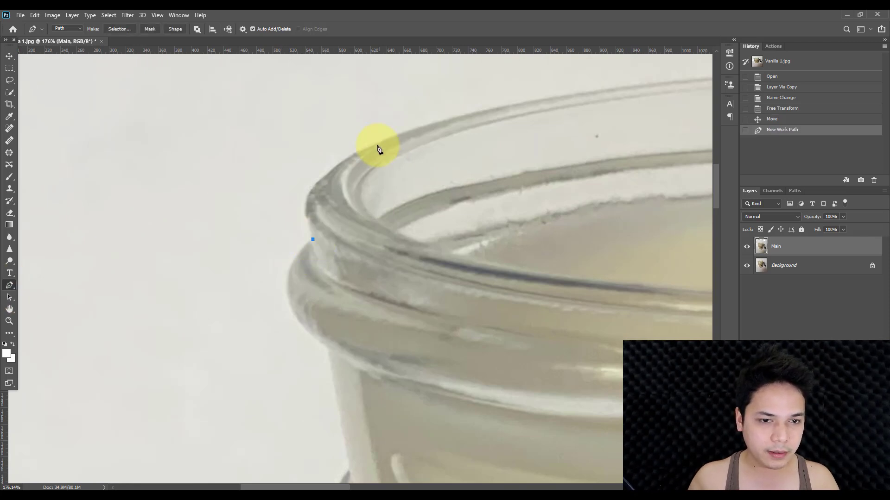
drag(356, 154, 423, 123)
scroll(423, 123, down, 3)
drag(596, 117, 336, 156)
drag(390, 130, 536, 122)
scroll(307, 132, down, 2)
scroll(618, 165, right, 2)
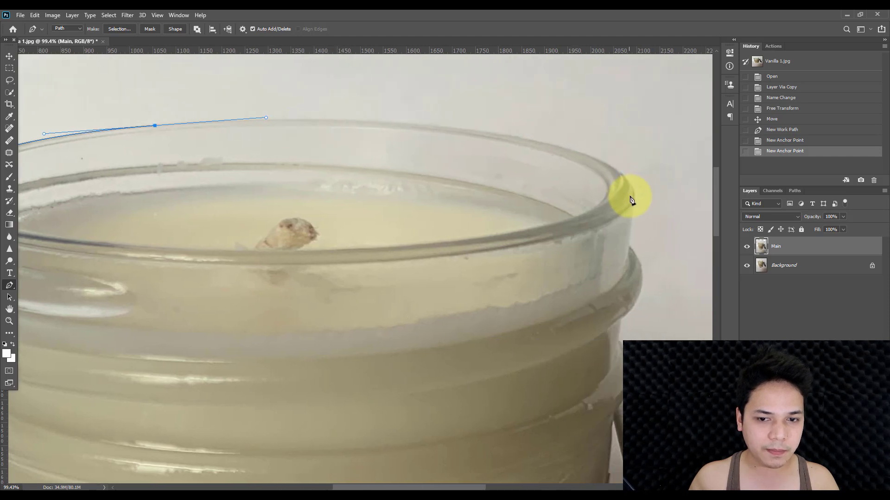
Step: Continue the pen path from the rim's back edge around the whole jar outline and close it
drag(633, 198, 627, 287)
key(ctrl+z)
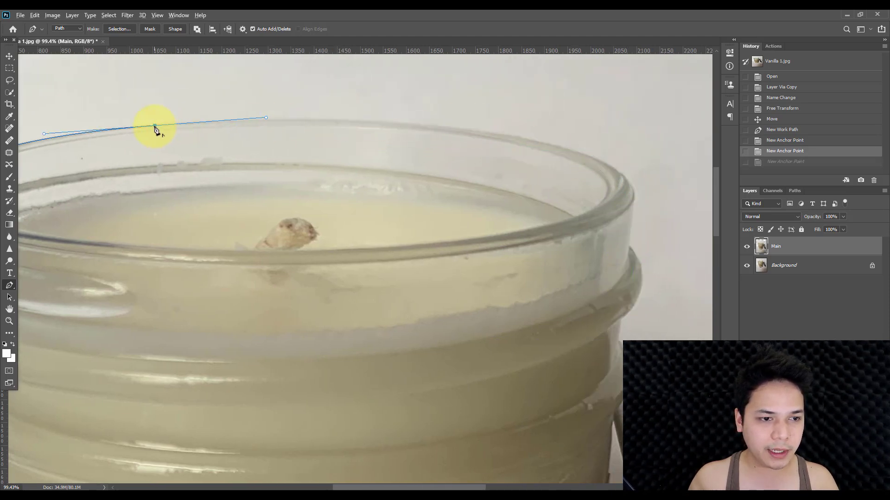
click(156, 129)
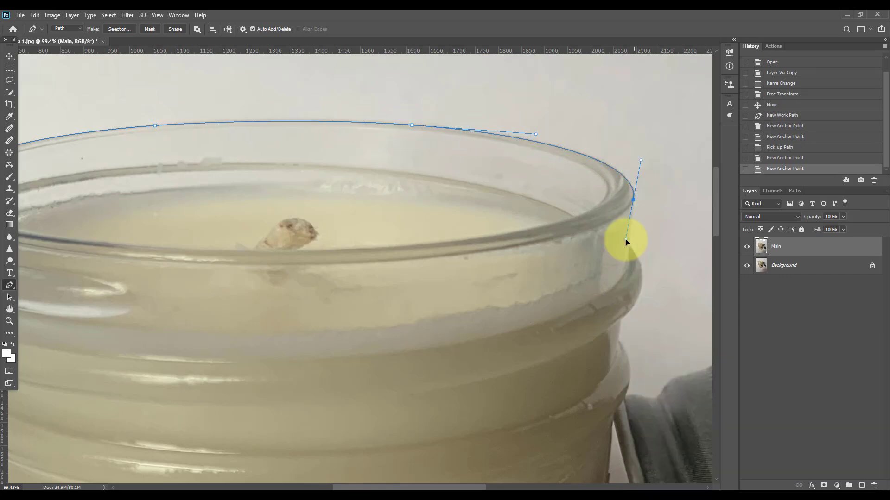
scroll(496, 208, up, 3)
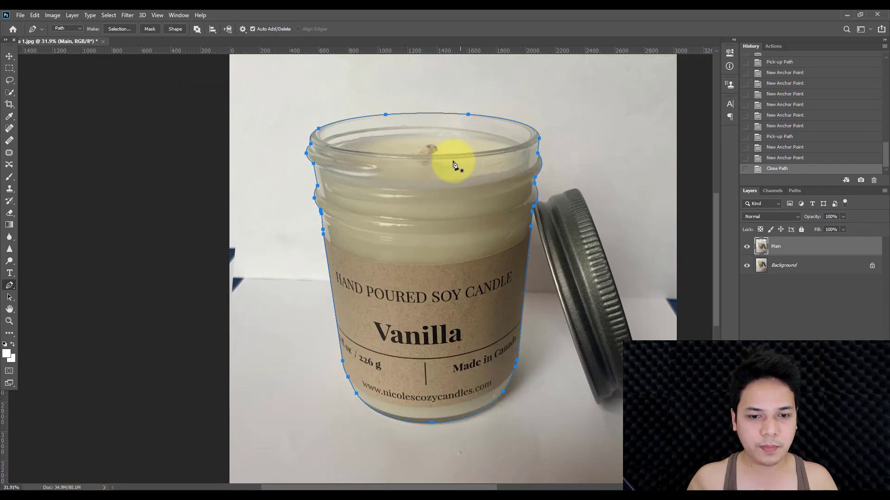
Step: Convert the jar path to a new anti-aliased selection with 0-pixel feather and copy the jar onto its own layer
right_click(454, 165)
click(477, 204)
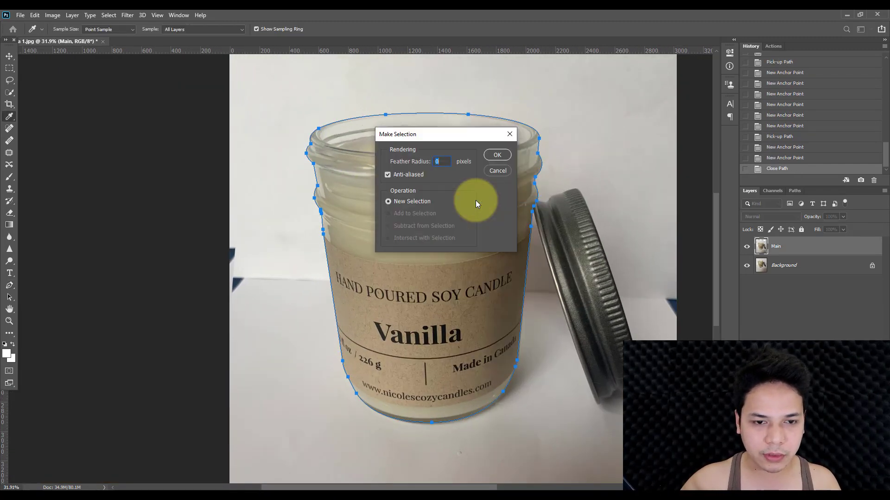
key(Return)
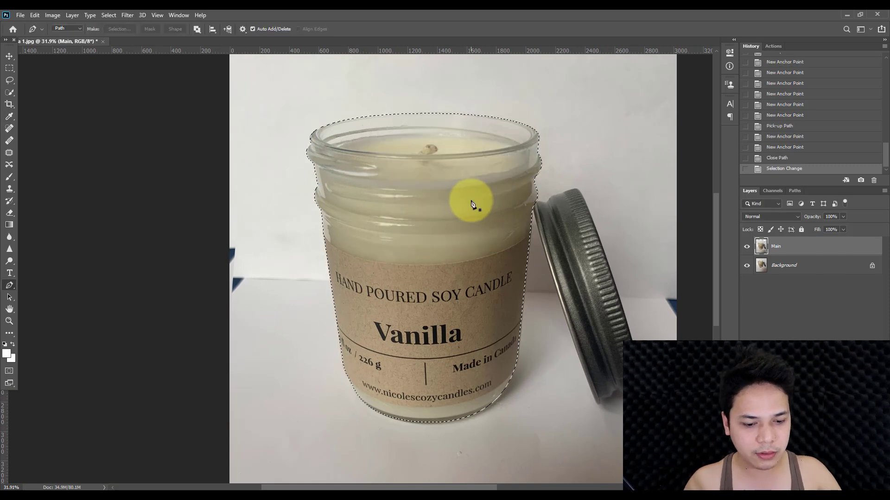
key(ctrl+j)
click(7, 59)
drag(468, 169, 257, 136)
key(ctrl+z)
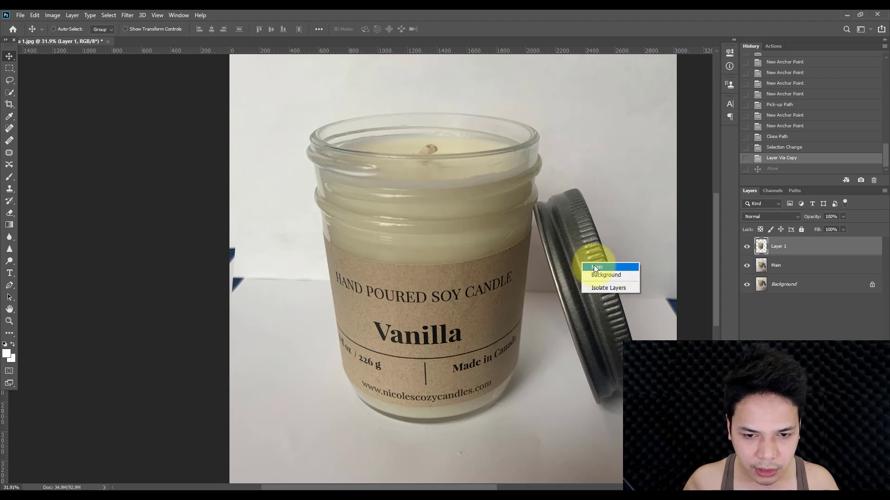
Step: On the Main layer, start a Pen tool path at the notch in the lid's upper end and trace its top edge around the corner
click(594, 267)
key(p)
drag(598, 213, 457, 162)
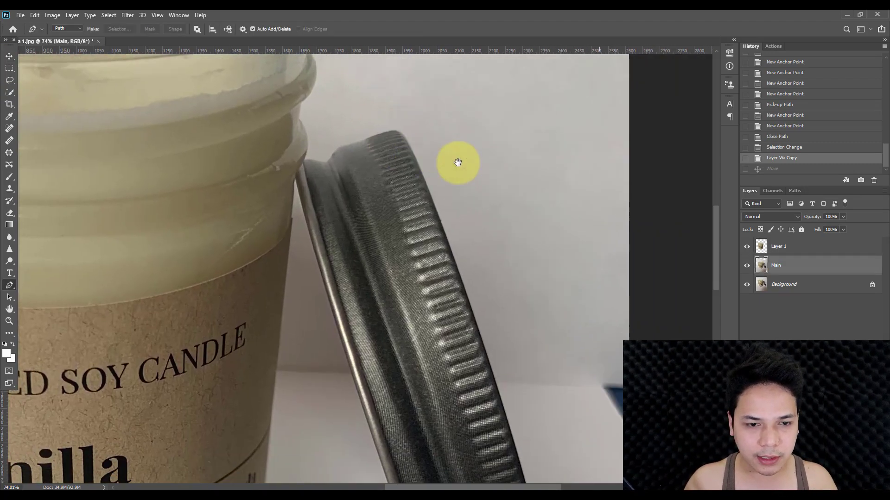
scroll(301, 145, up, 9)
scroll(361, 179, up, 4)
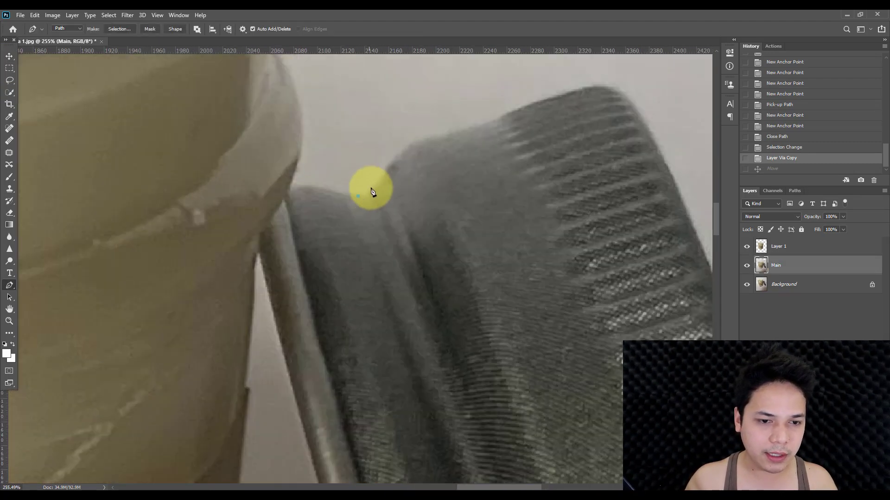
drag(376, 187, 386, 173)
click(407, 148)
click(501, 117)
click(595, 86)
drag(634, 109, 651, 135)
Step: Continue the pen path down the lid's ridged outer side, around its lower end and back up the rim, and close it
scroll(672, 186, down, 7)
click(493, 159)
drag(531, 286, 532, 316)
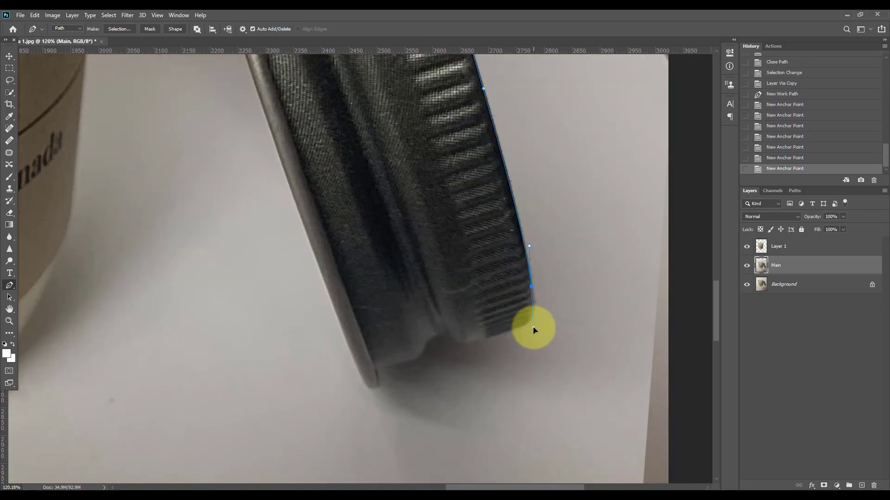
scroll(519, 338, up, 4)
click(528, 318)
drag(441, 346, 413, 337)
click(387, 340)
click(367, 368)
click(490, 343)
click(513, 462)
click(333, 158)
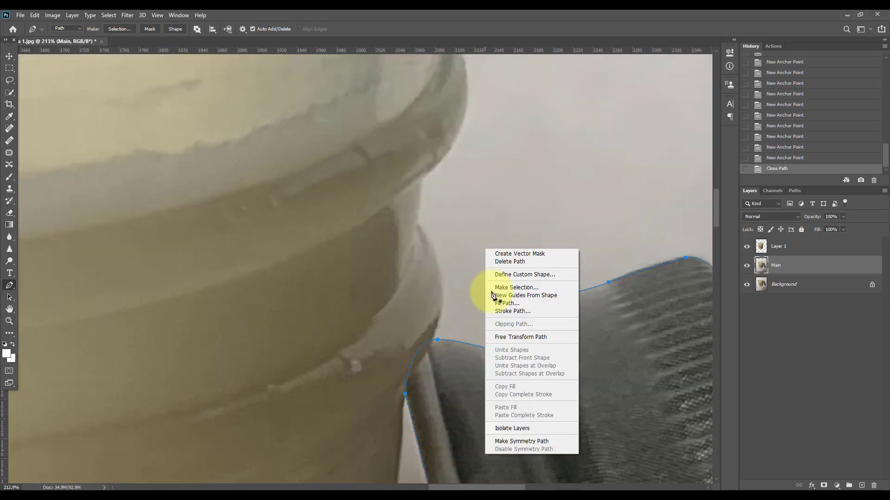
Step: Convert the lid path to a selection and copy the lid onto its own layer
right_click(504, 191)
click(532, 227)
key(Return)
key(ctrl+j)
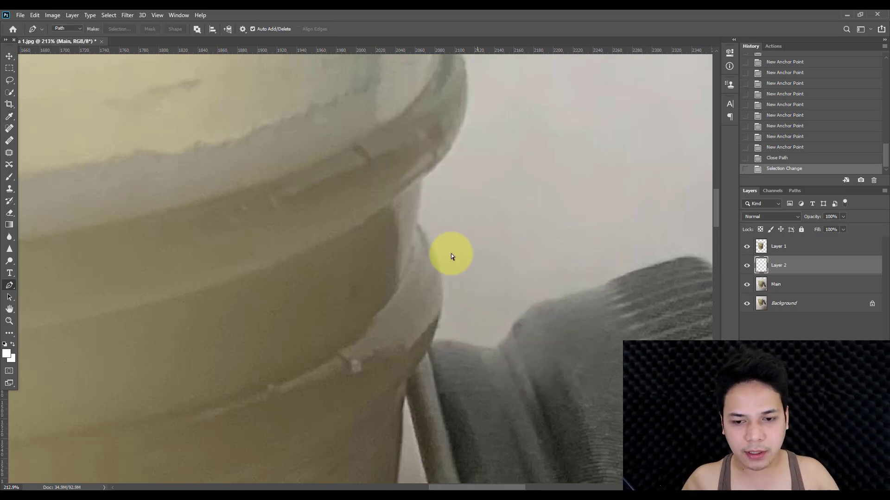
scroll(463, 254, down, 5)
scroll(431, 292, down, 5)
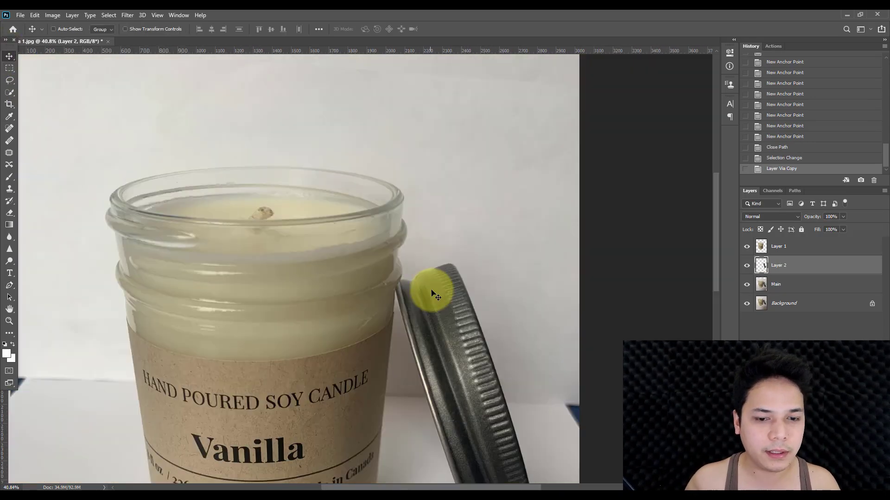
Step: Try moving the copied lid slightly upward and undo the move
drag(453, 258, 454, 226)
key(ctrl+z)
drag(279, 406, 370, 307)
Step: Add a new layer directly above Main and fill it with white using the Paint Bucket
click(811, 287)
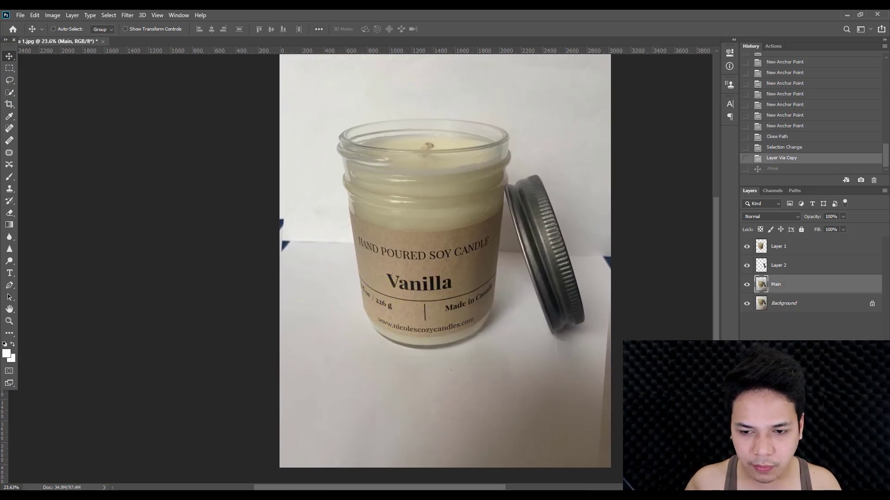
key(ctrl+shift+alt+n)
click(243, 322)
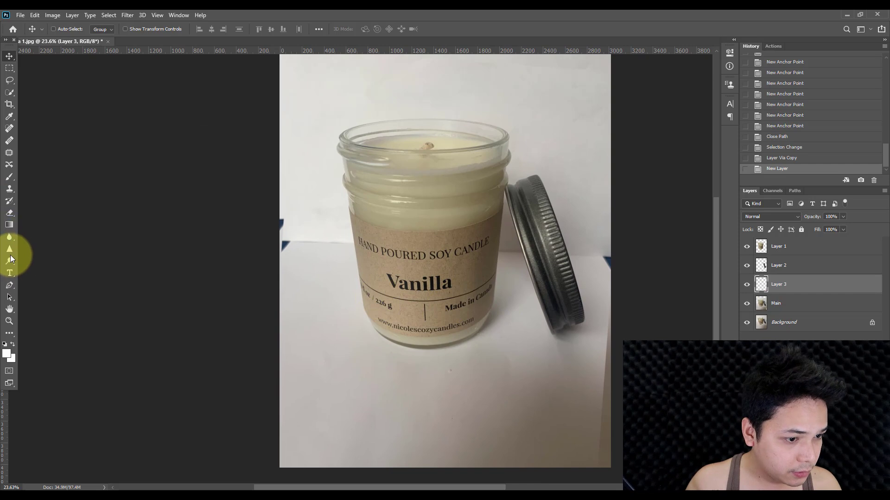
key(g)
click(9, 334)
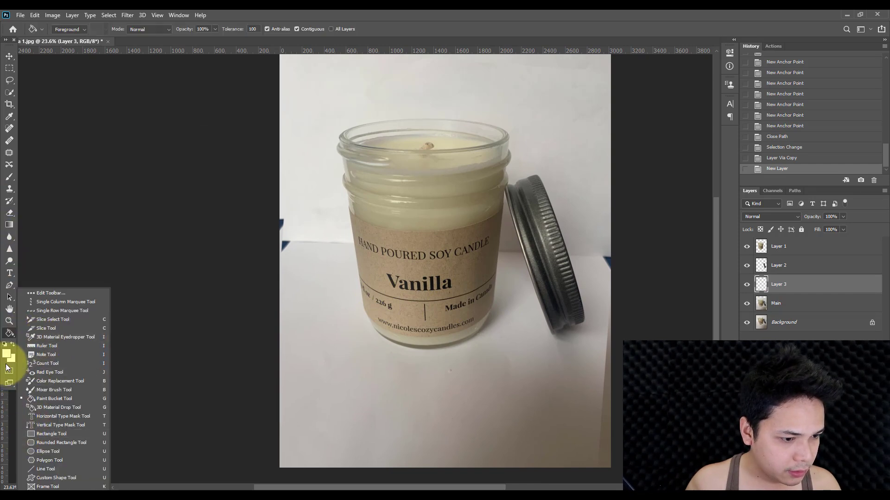
click(6, 356)
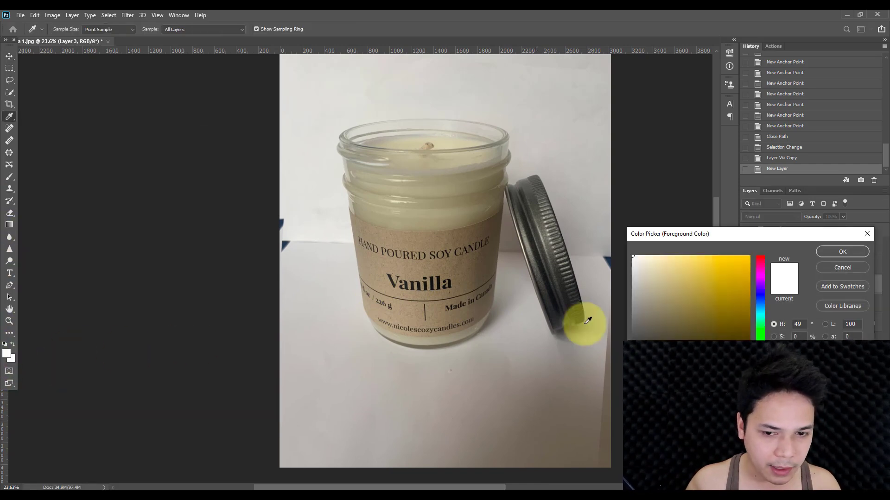
click(821, 253)
click(430, 292)
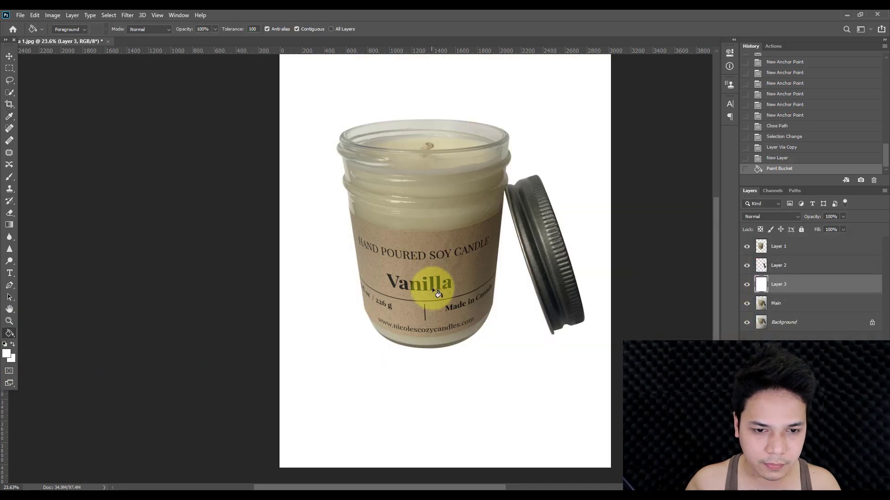
Step: Select Layer 1, Layer 2 and Main together and move them slightly down and left on the canvas
scroll(419, 279, down, 2)
scroll(105, 211, up, 1)
click(9, 56)
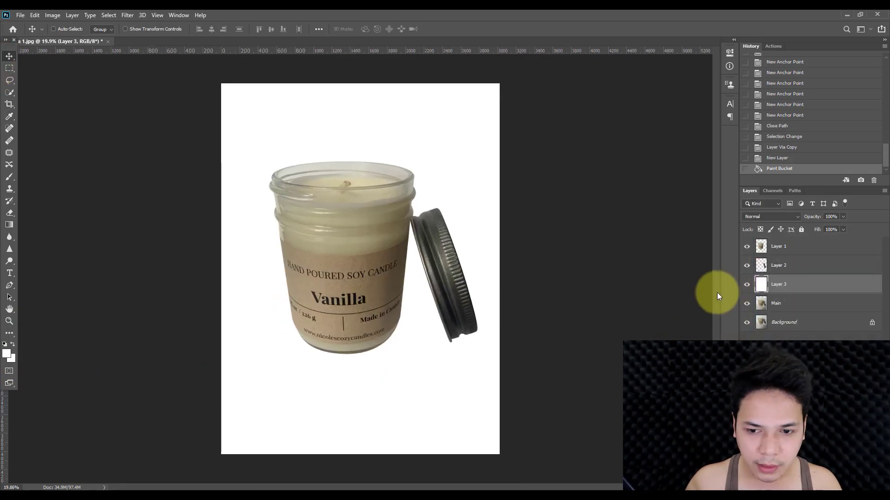
click(783, 263)
ctrl+click(786, 255)
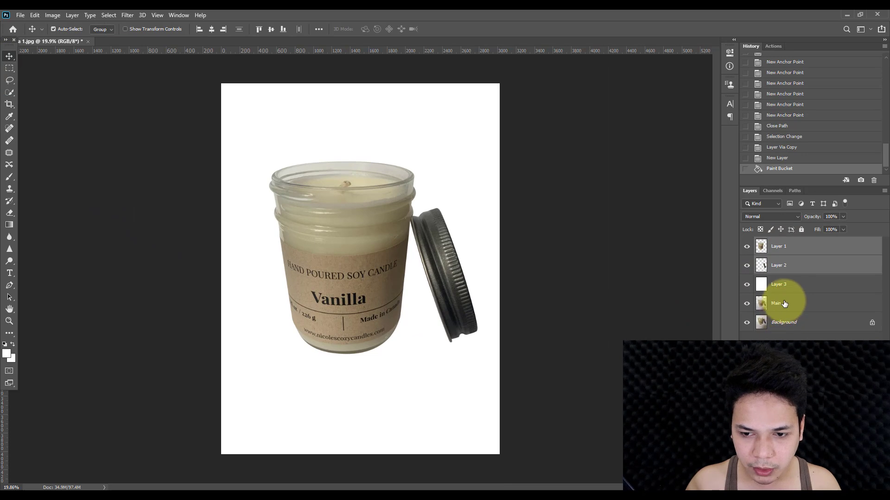
ctrl+click(783, 304)
click(780, 247)
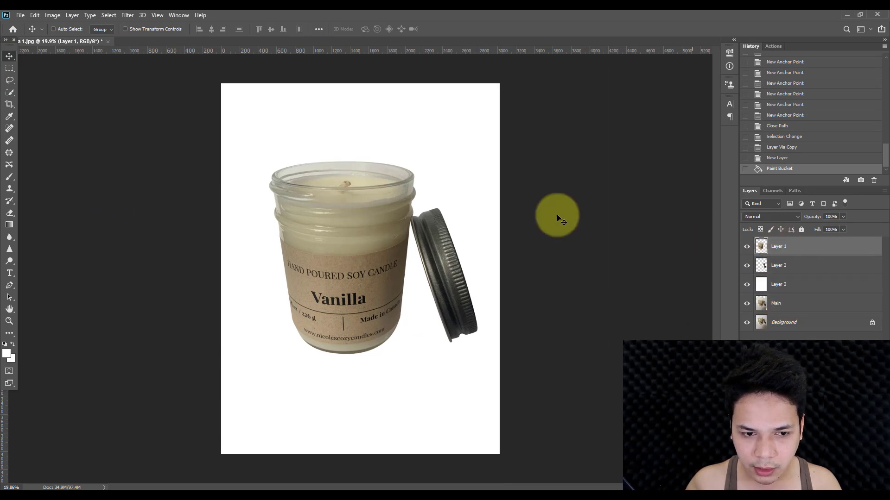
ctrl+click(783, 265)
ctrl+click(778, 303)
drag(468, 195, 464, 210)
scroll(330, 318, up, 3)
drag(329, 318, 332, 204)
scroll(341, 247, down, 5)
scroll(323, 251, up, 6)
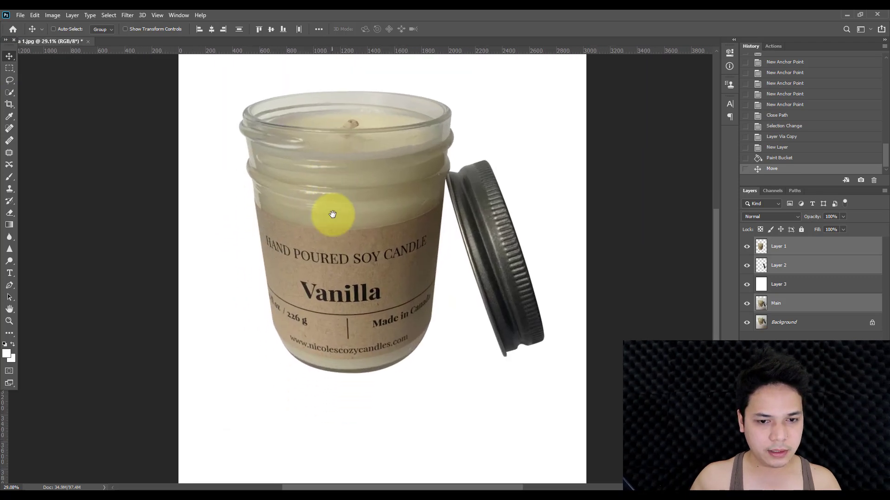
scroll(369, 294, up, 2)
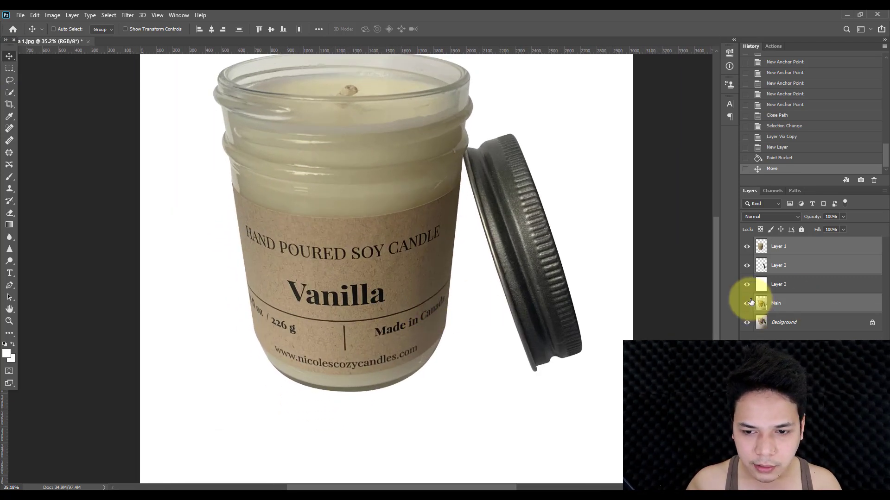
Step: Hide the white Layer 3 and outline the tabletop area with its shadows around the jar and lid on Main using the Patch tool
click(786, 284)
click(786, 299)
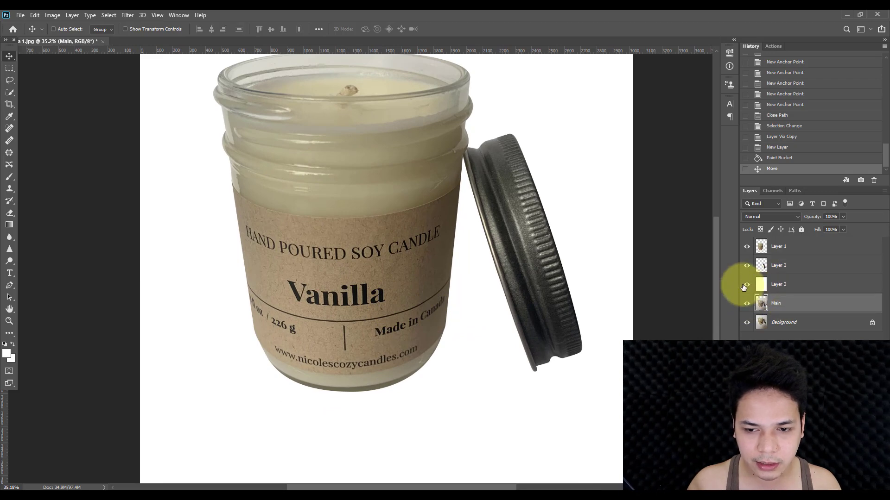
click(744, 287)
click(743, 286)
scroll(350, 282, down, 4)
key(j)
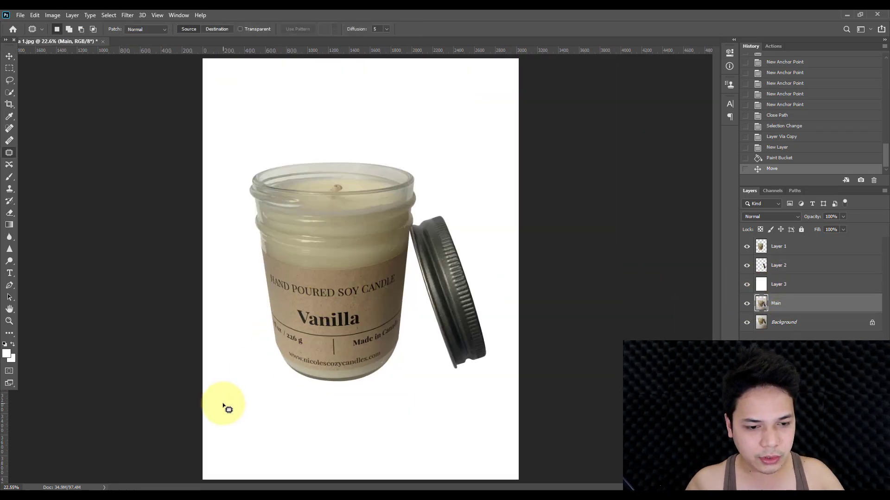
scroll(246, 419, down, 2)
mouse_move(304, 390)
mouse_down()
mouse_move(229, 292)
mouse_move(422, 277)
mouse_up()
mouse_move(499, 387)
mouse_down()
mouse_move(281, 407)
mouse_move(226, 353)
mouse_move(247, 275)
mouse_move(356, 267)
mouse_move(463, 275)
mouse_move(533, 329)
mouse_up()
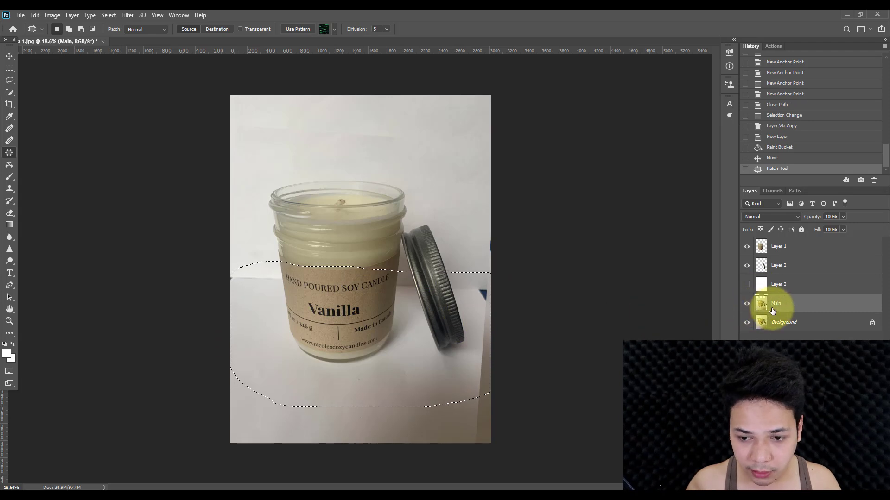
Step: Copy the selected tabletop area to a new layer, place it above the white Layer 3, and show Layer 3 again
key(ctrl+j)
key(ctrl+bracketright)
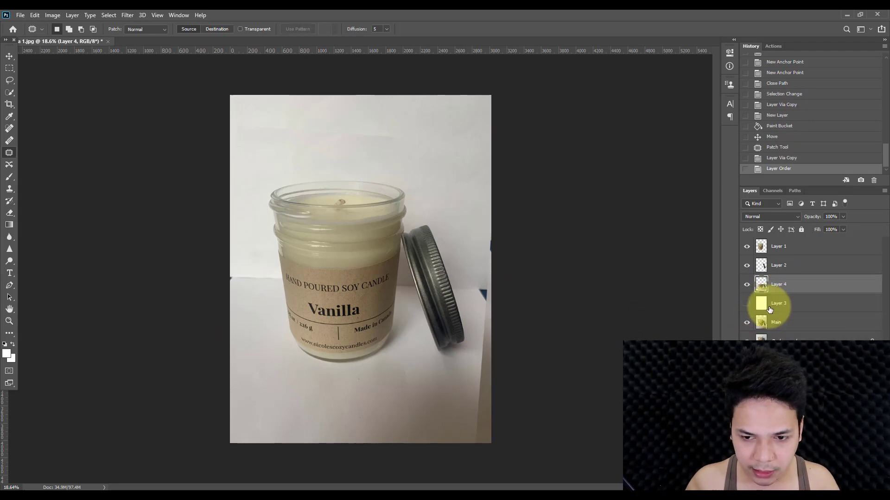
click(746, 303)
scroll(264, 338, up, 2)
scroll(274, 290, down, 1)
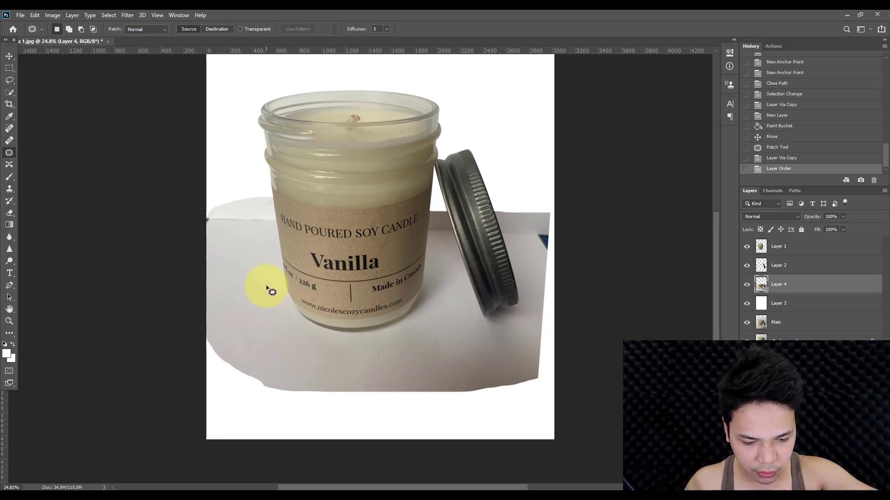
Step: Remove the colour cast from the tabletop shadow layer by lowering its saturation with Hue/Saturation
click(55, 15)
mouse_move(63, 39)
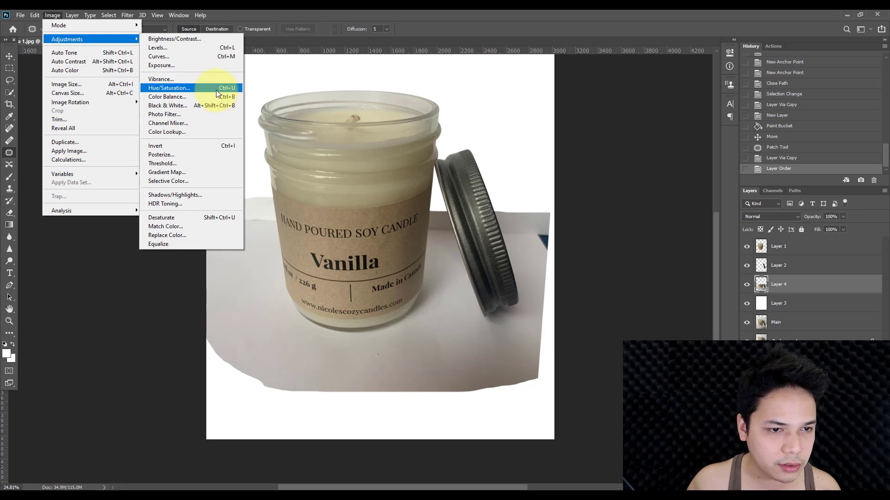
click(216, 90)
drag(679, 165, 662, 166)
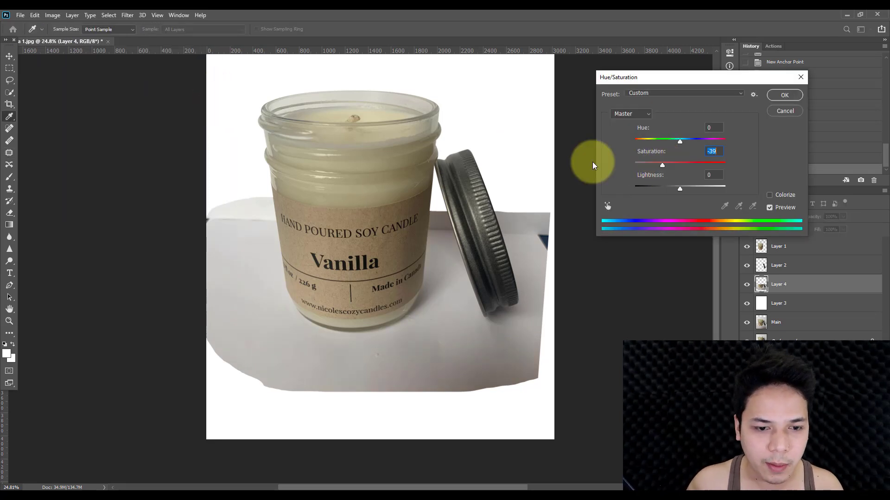
click(784, 95)
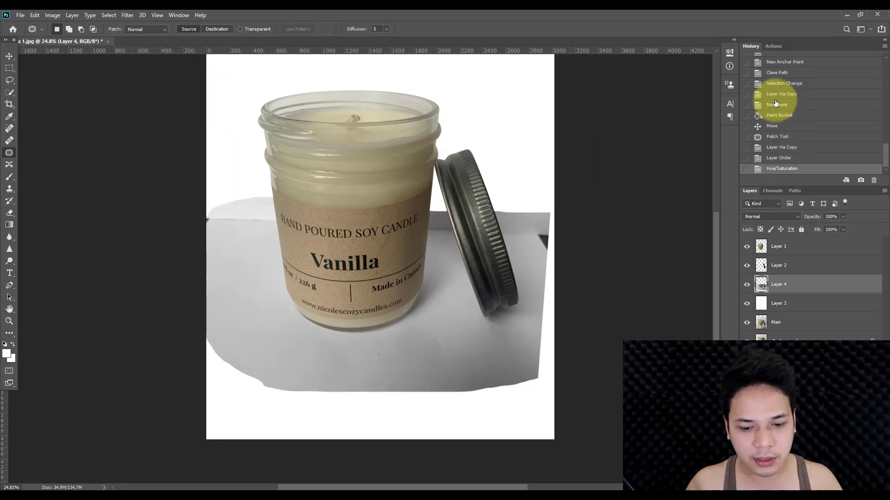
Step: Brighten the tabletop shadow layer with Levels, setting the RGB input levels to about 48, 1.49 and 199
key(ctrl+l)
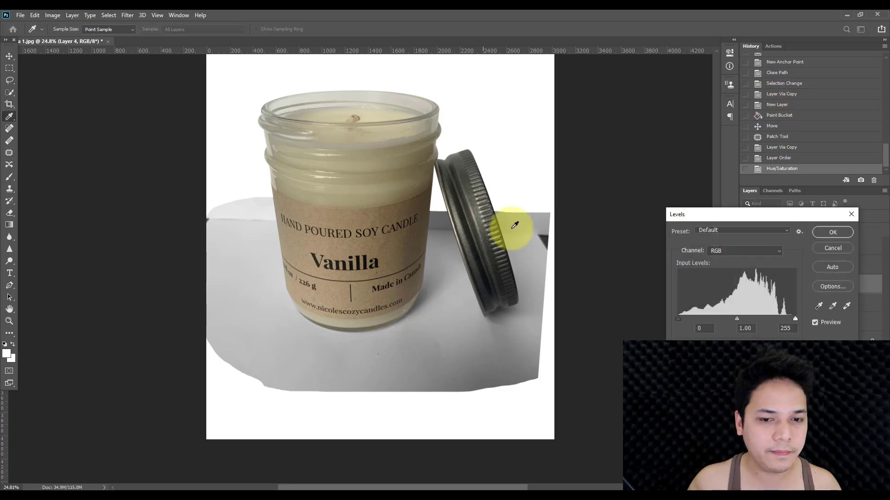
drag(793, 319, 688, 316)
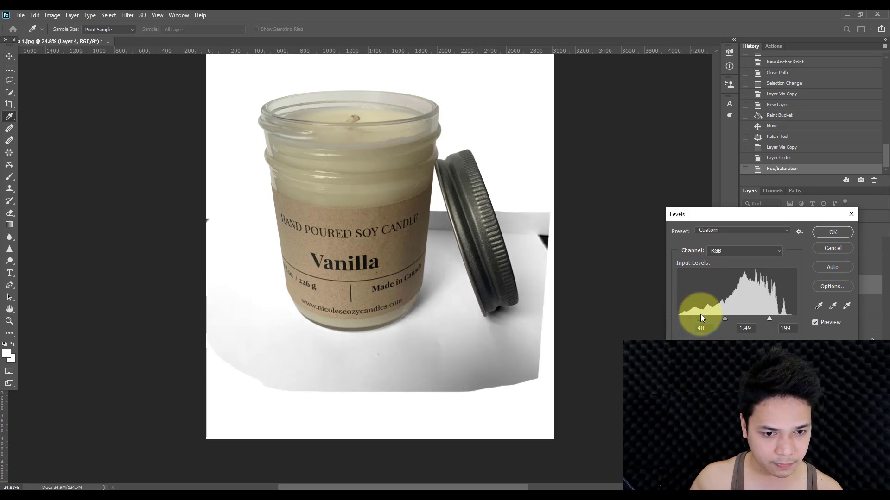
click(832, 232)
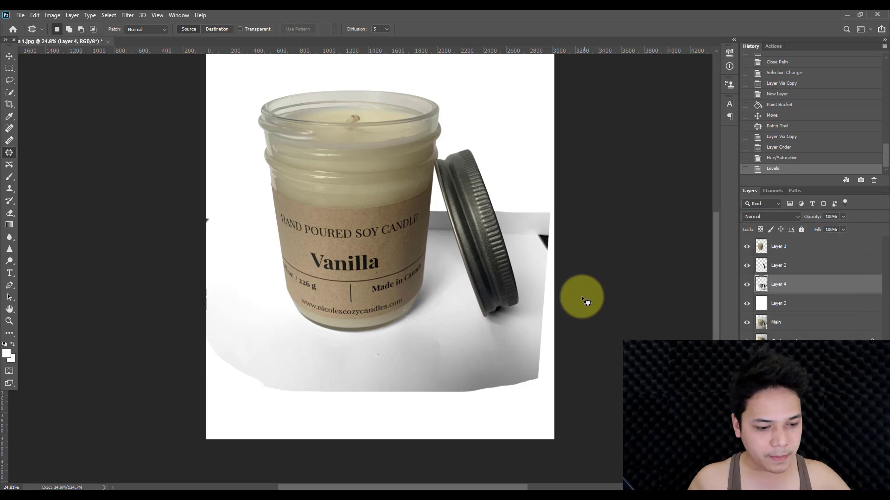
Step: Set up the Eraser tool with a large soft 1200-pixel brush at 100% opacity
key(e)
right_click(8, 213)
click(45, 213)
key(bracketright)
key(bracketright)
key(bracketright)
key(bracketright)
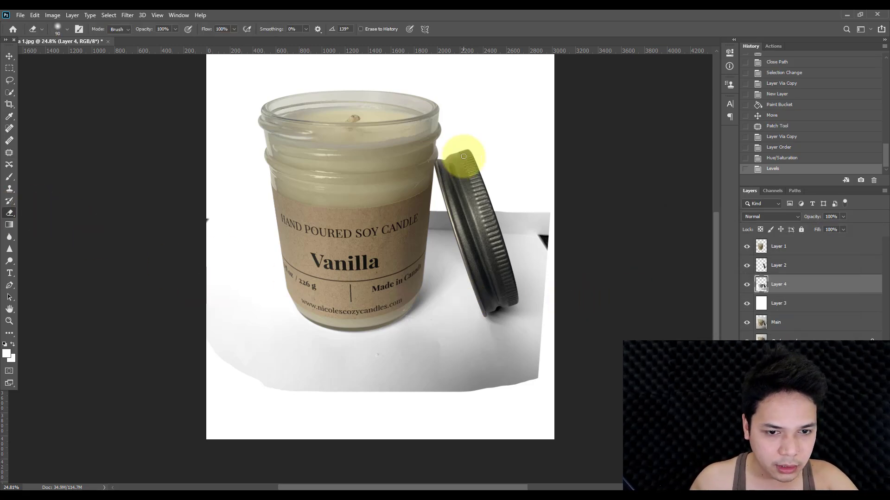
right_click(493, 153)
click(466, 119)
key(bracketright)
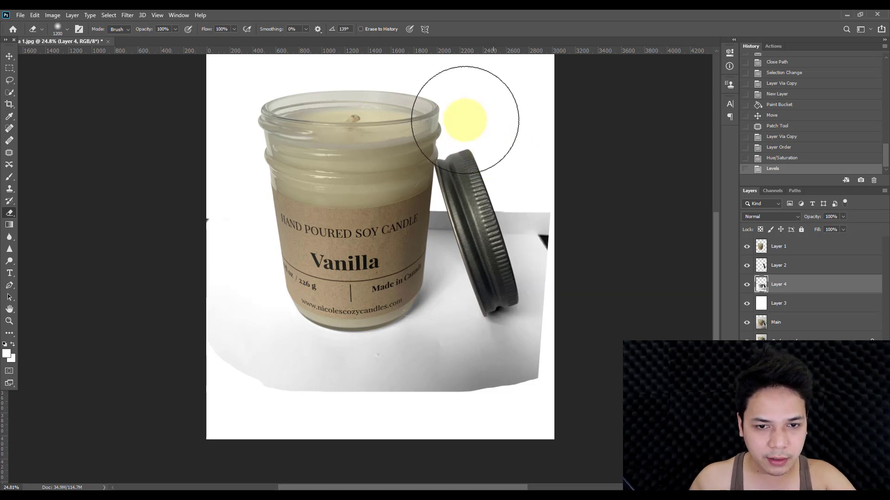
Step: Erase the grey wall and horizon edge behind and beside the lid on Layer 4
click(548, 208)
click(546, 210)
click(544, 213)
click(496, 209)
click(447, 198)
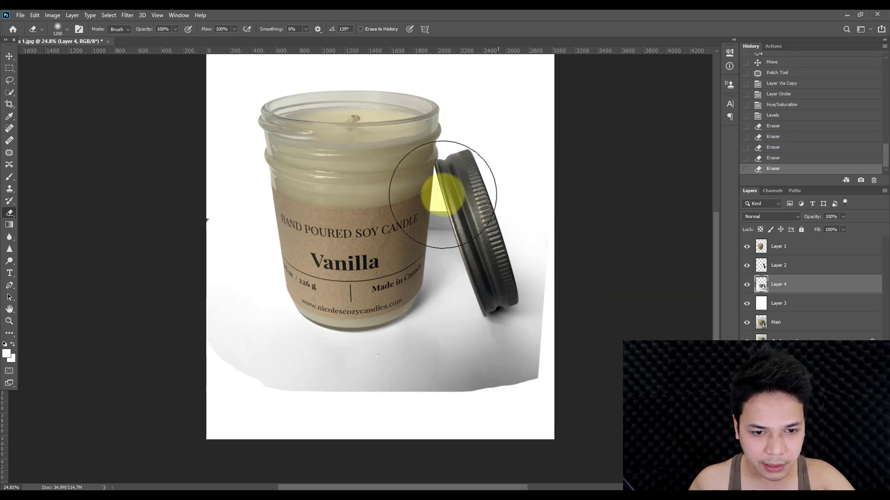
click(442, 197)
click(440, 199)
click(410, 189)
click(486, 186)
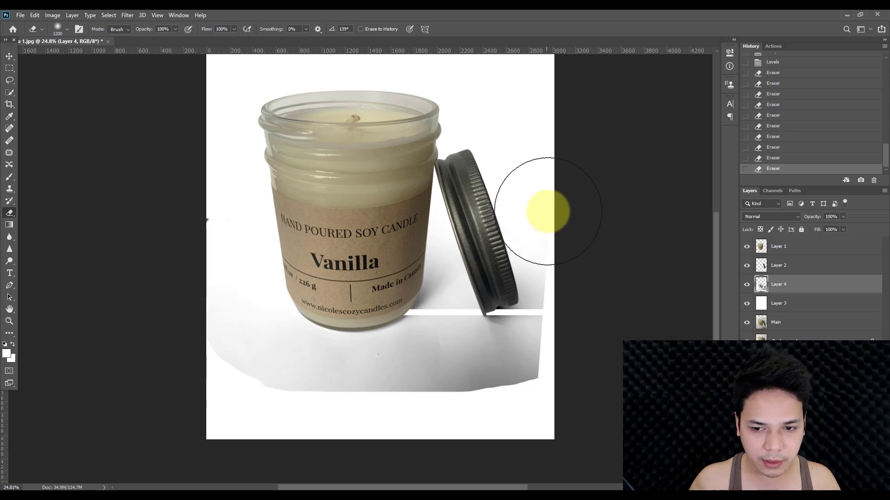
Step: Examine the remaining shadows and tabletop edges around the base of the jar and lid
scroll(392, 239, down, 4)
scroll(388, 332, up, 6)
scroll(420, 381, up, 3)
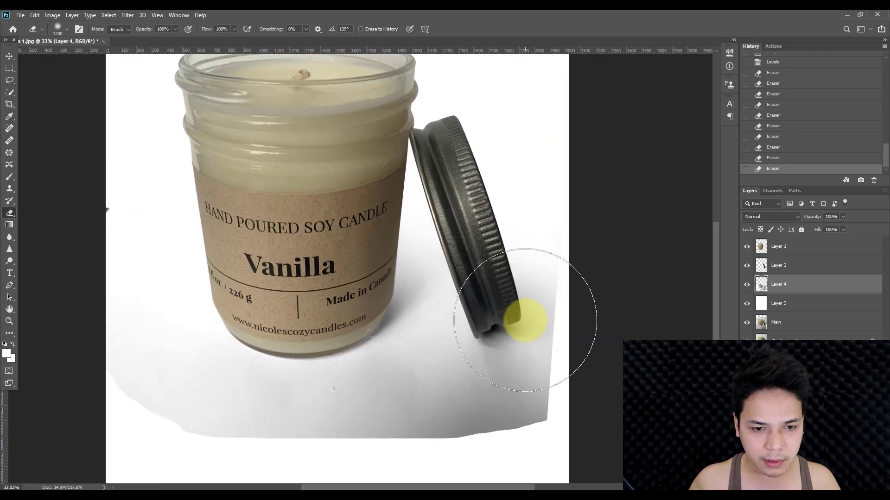
scroll(519, 308, down, 2)
scroll(419, 335, up, 4)
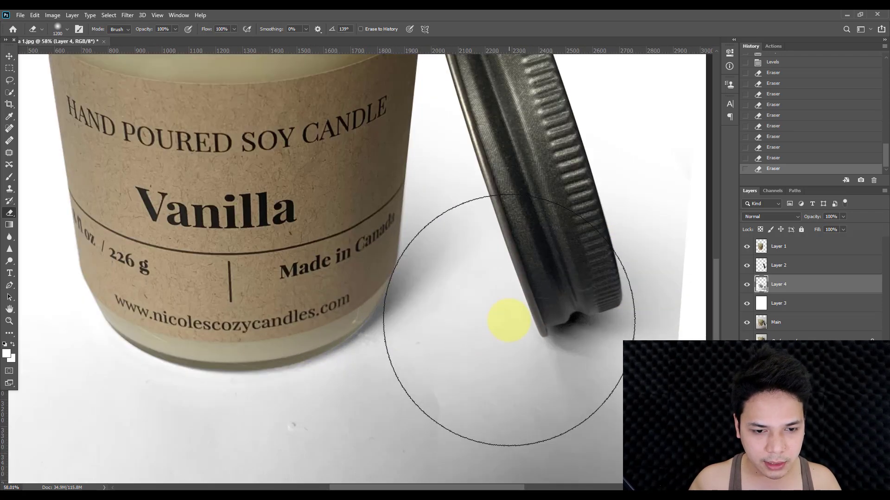
scroll(509, 320, down, 5)
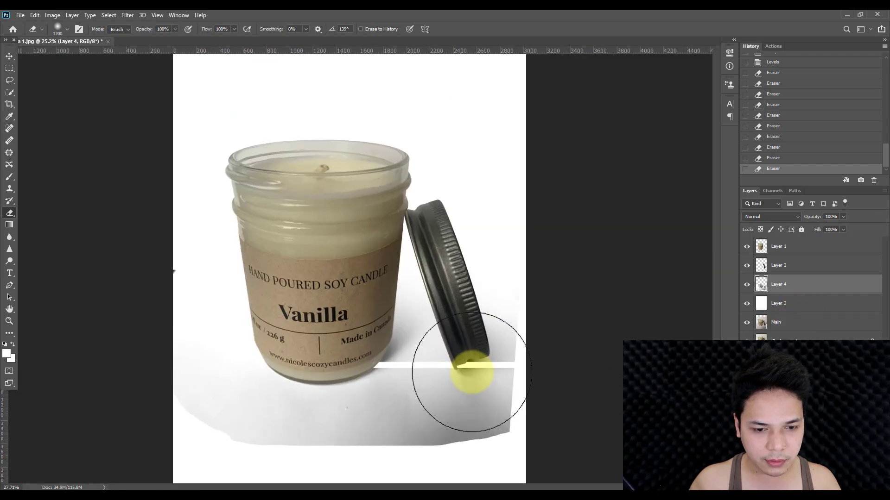
scroll(461, 366, up, 3)
click(9, 56)
scroll(211, 253, down, 1)
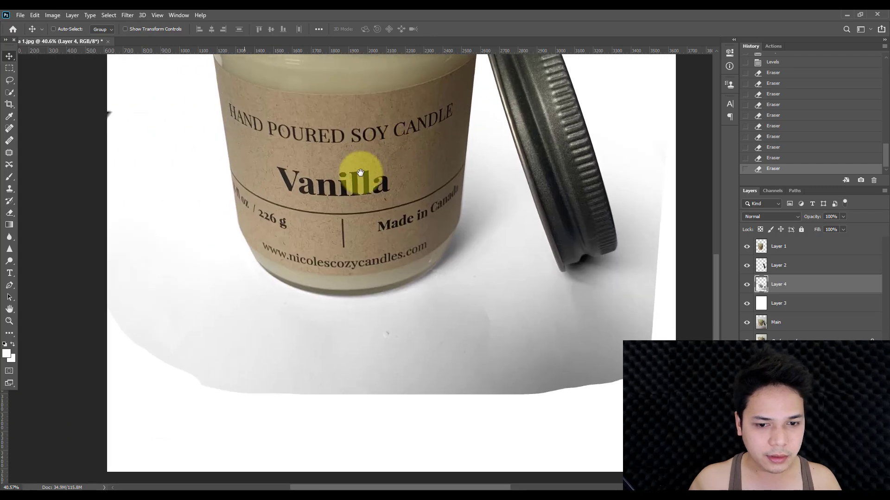
Step: Switch to the Eraser and reduce its brush size to 900 pixels
key(e)
scroll(452, 304, down, 1)
key(bracketleft)
key(bracketleft)
key(bracketleft)
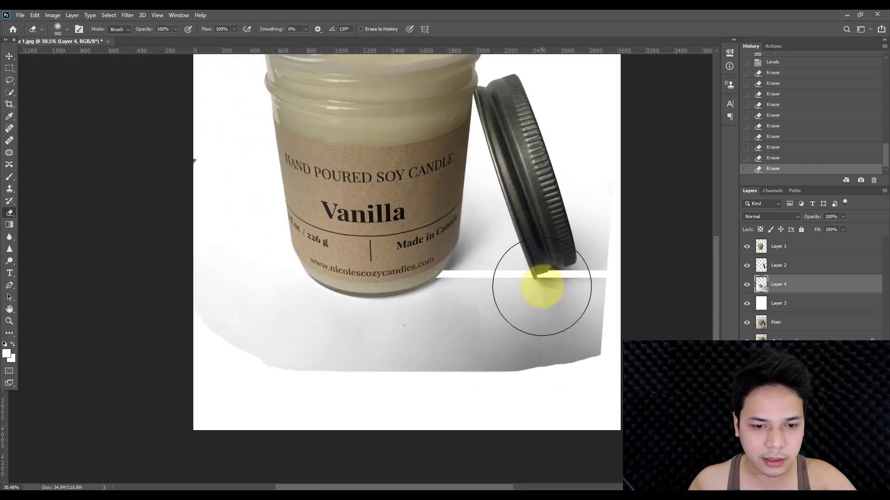
Step: Soften the tabletop shadow on Layer 4 with a 6.0-pixel Gaussian Blur and nudge the layer slightly upward
scroll(546, 284, up, 1)
scroll(152, 153, up, 1)
click(127, 15)
mouse_move(166, 120)
click(265, 155)
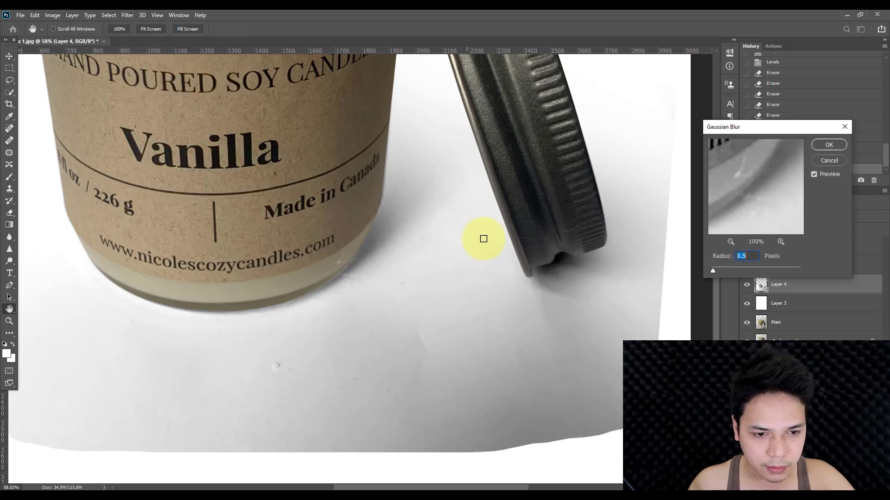
drag(732, 267, 737, 263)
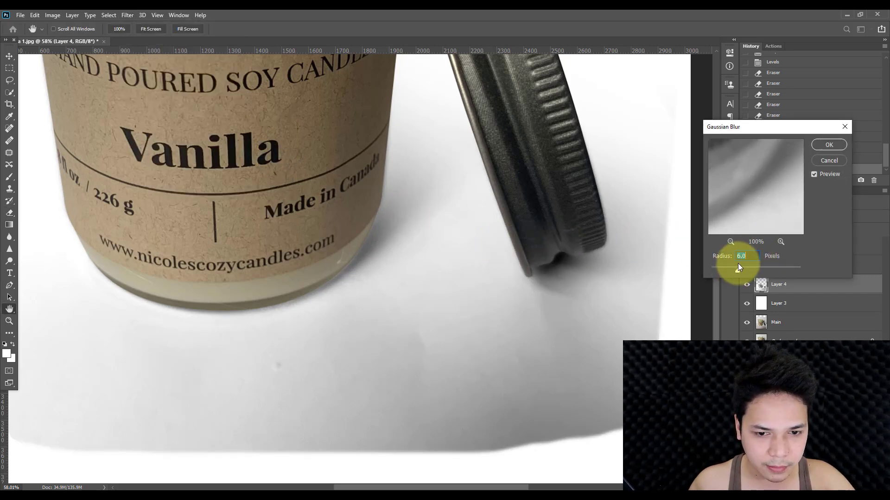
click(829, 145)
click(8, 56)
key(Up)
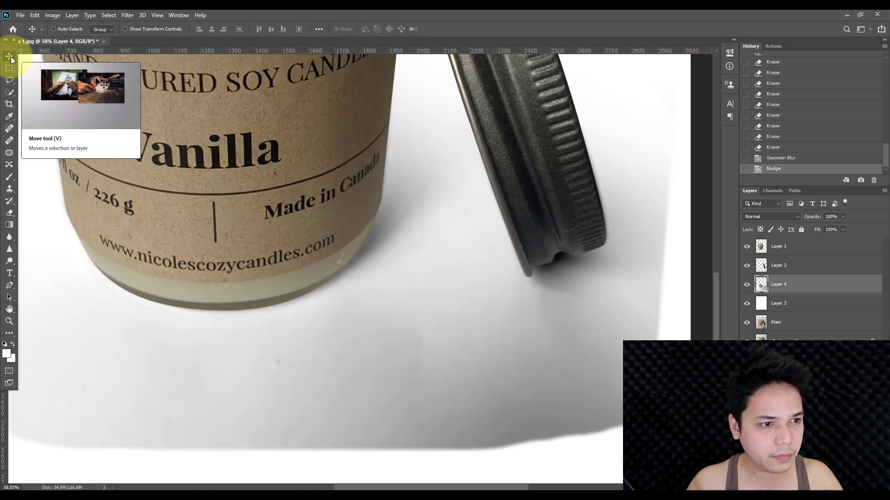
Step: Erase the leftover grey tabletop and its hard edges around the jar and lid on Layer 4
key(ctrl+0)
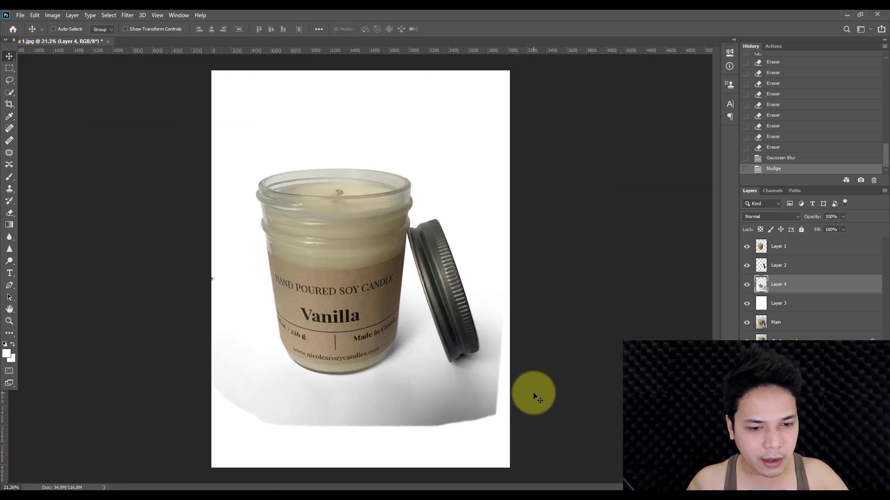
key(e)
scroll(453, 378, up, 1)
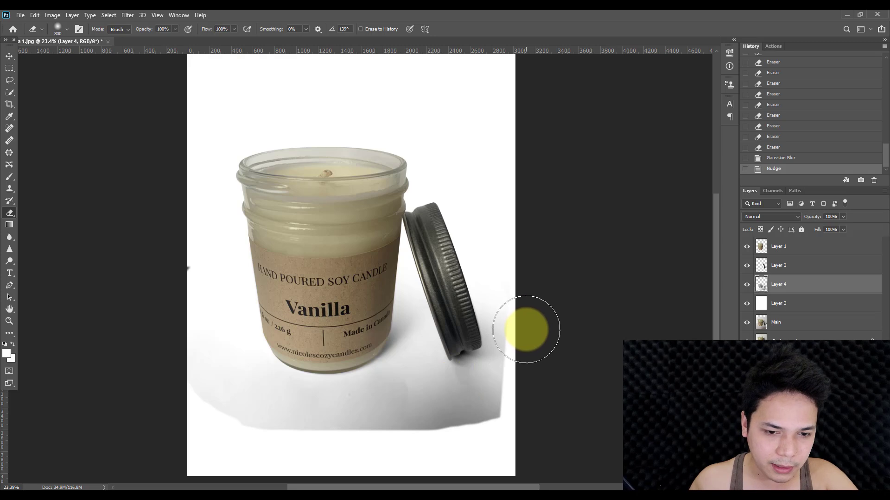
click(529, 344)
click(540, 377)
mouse_move(534, 393)
mouse_down()
mouse_move(417, 449)
mouse_move(460, 421)
mouse_move(300, 434)
mouse_move(204, 410)
mouse_move(201, 359)
mouse_move(170, 307)
mouse_move(136, 295)
mouse_up()
key(bracketright)
key(bracketright)
key(bracketright)
scroll(143, 278, down, 5)
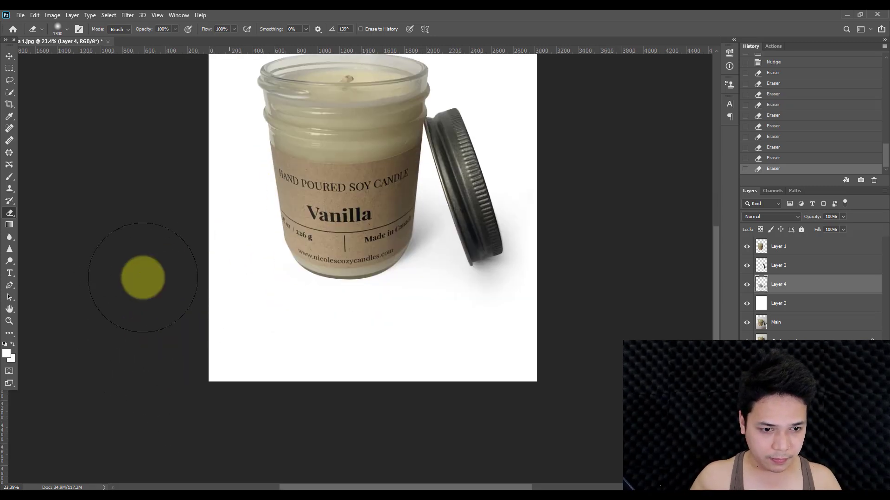
Step: Compare the image with and without the cleaned shadow on Layer 4
scroll(143, 278, up, 3)
scroll(308, 337, down, 3)
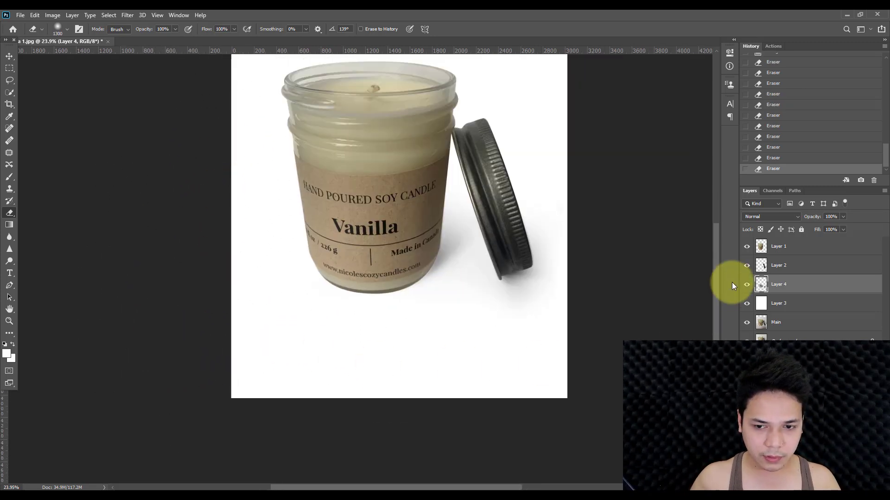
click(746, 284)
click(747, 284)
click(746, 284)
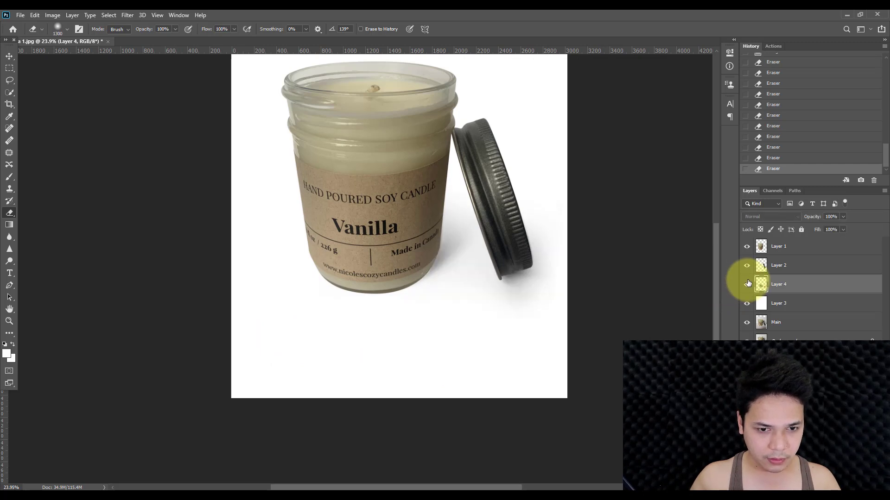
click(747, 284)
Step: Make an elliptical selection around the bottom of the jar, slightly overhanging its base
scroll(256, 252, up, 1)
drag(9, 68, 27, 72)
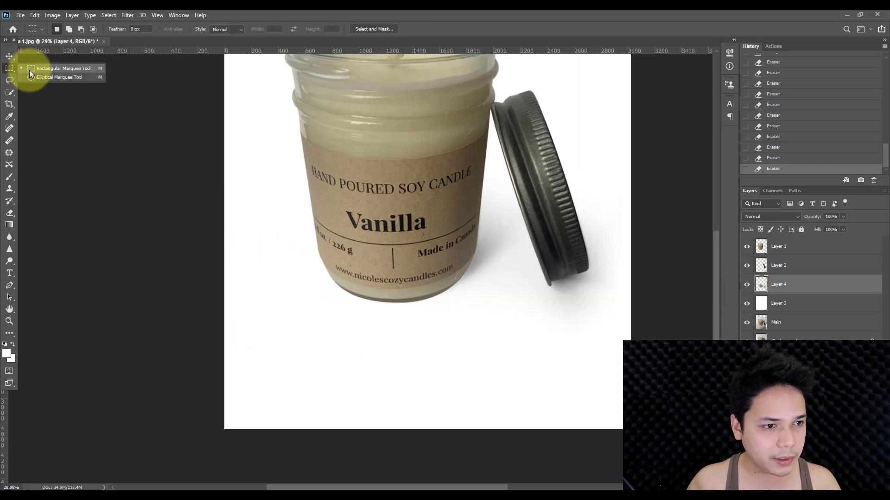
key(shift+m)
scroll(380, 316, up, 2)
drag(299, 241, 486, 333)
drag(425, 296, 448, 265)
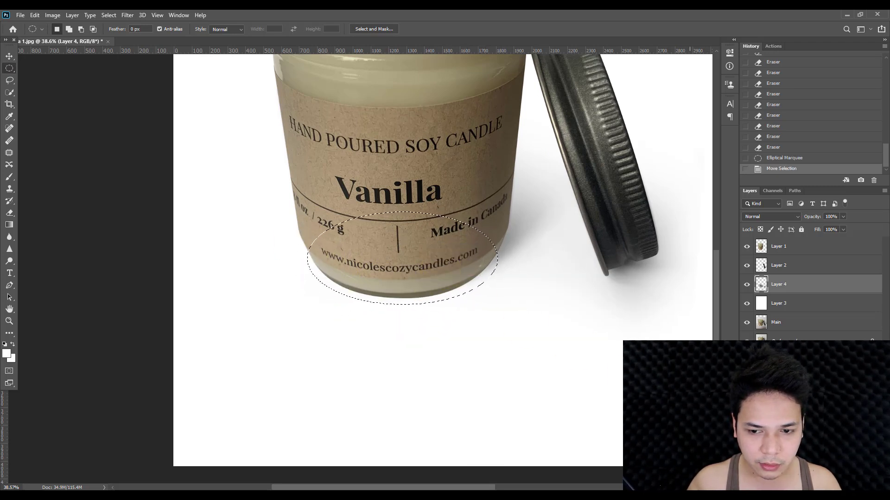
Step: Fill the ellipse with a dark colour on a new layer beneath Layer 4 and clear the selection
click(770, 305)
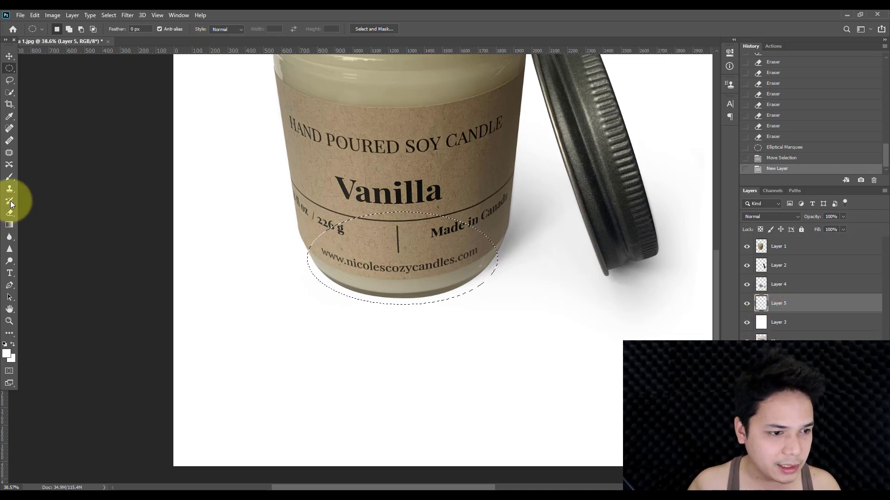
key(g)
key(d)
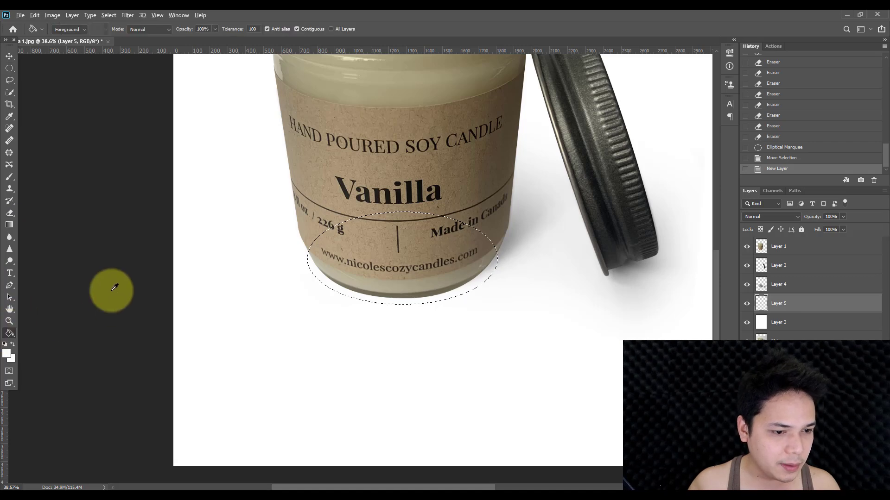
click(379, 250)
click(8, 55)
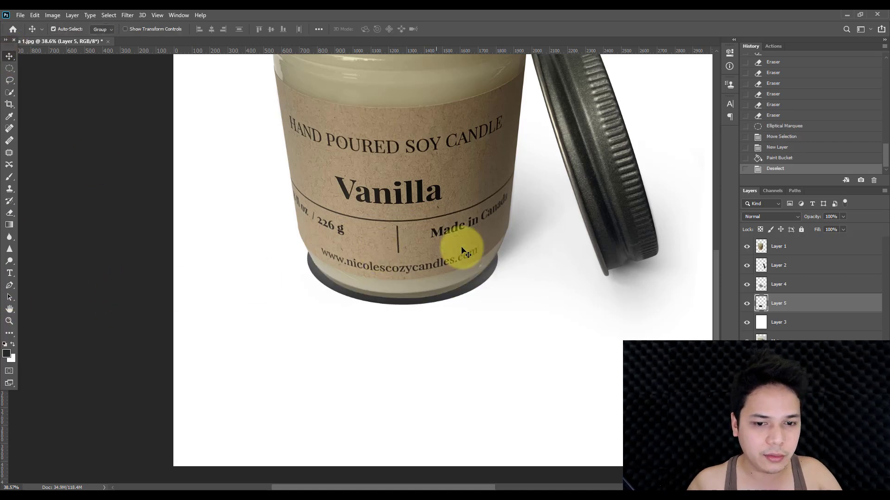
key(ctrl+t)
key(Escape)
Step: Blur the dark ellipse on Layer 5 into a soft shadow using Gaussian Blur with a radius of about 72.6 pixels
click(128, 14)
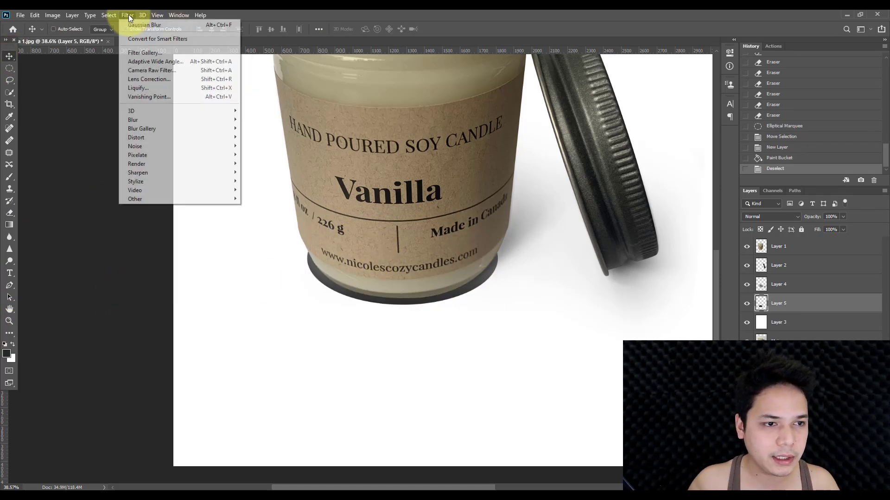
mouse_move(145, 120)
click(255, 154)
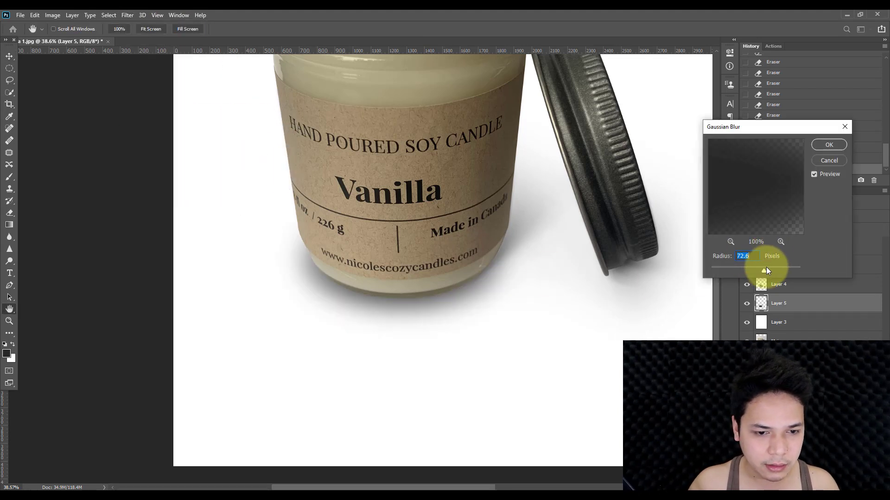
click(829, 145)
Step: Enlarge the blurred shadow on Layer 5 slightly with Free Transform and nudge it upward under the jar
click(11, 57)
drag(424, 195, 419, 204)
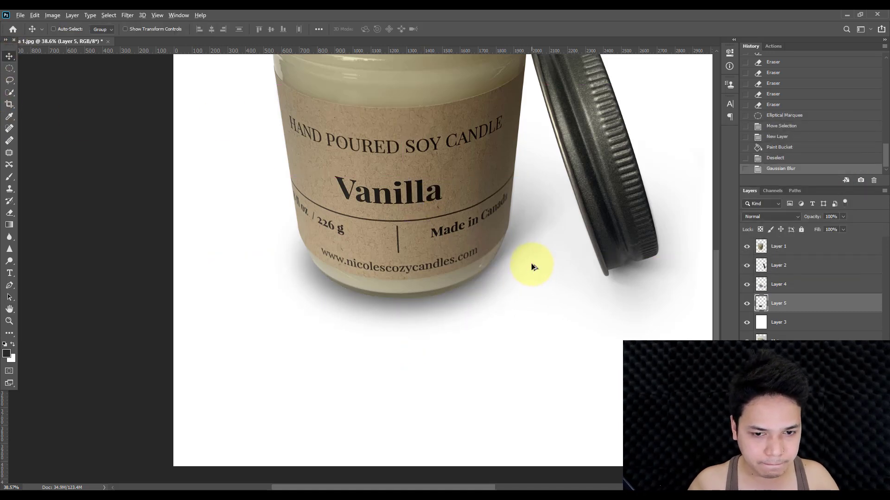
key(ctrl+t)
drag(536, 265, 544, 256)
key(Return)
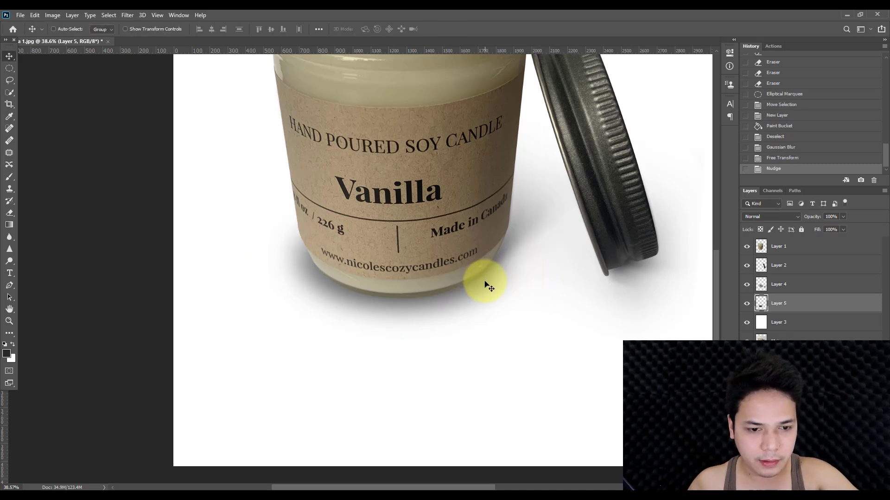
key(Up)
Step: Try lowering the opacity of the Layer 5 shadow and return it to 100%
scroll(327, 160, down, 4)
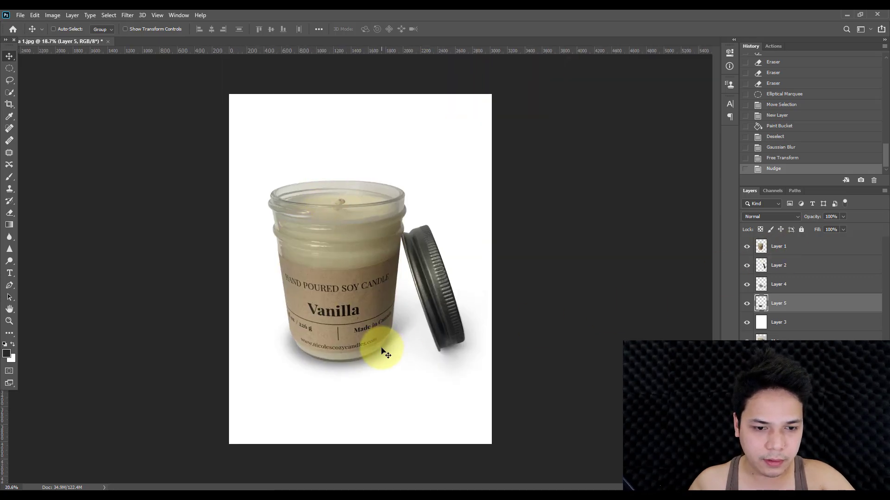
scroll(394, 366, up, 1)
drag(841, 217, 827, 227)
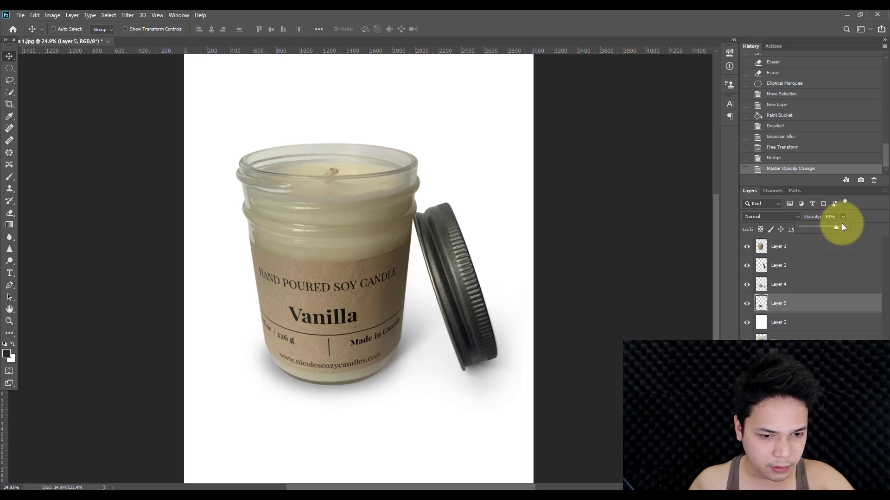
drag(843, 226, 845, 226)
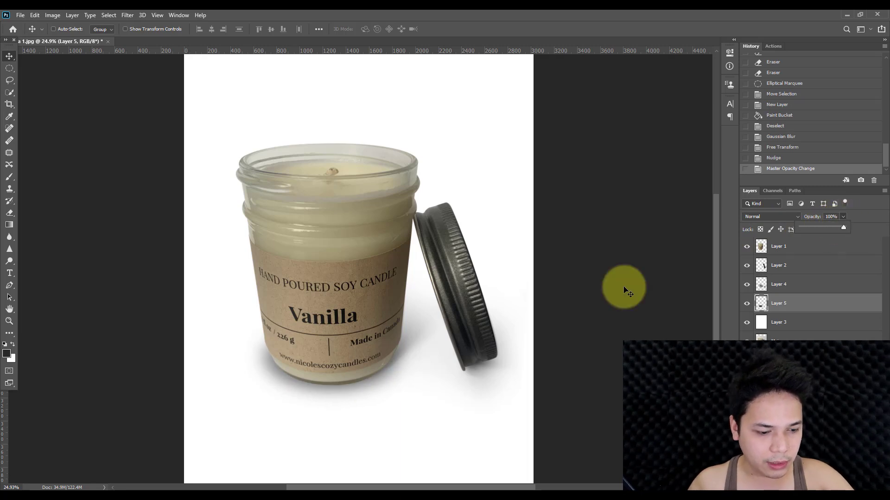
Step: Fade the left edge of the jar's Layer 5 shadow with a very large soft Eraser, leaving the brush at 1500 pixels
key(e)
key(bracketright)
key(bracketright)
key(bracketright)
key(bracketright)
key(bracketright)
scroll(207, 283, down, 2)
key(bracketleft)
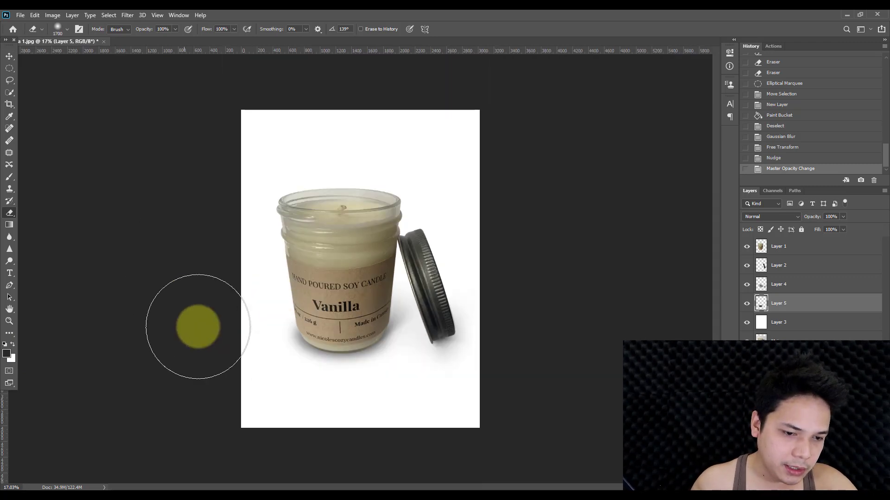
key(bracketleft)
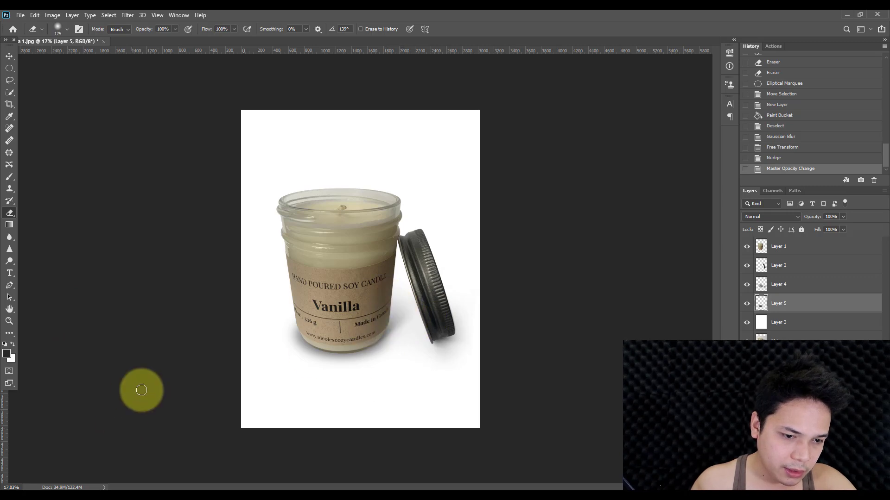
key(bracketright)
key(bracketright)
key(bracketright)
key(bracketright)
key(bracketright)
scroll(214, 378, up, 1)
key(bracketright)
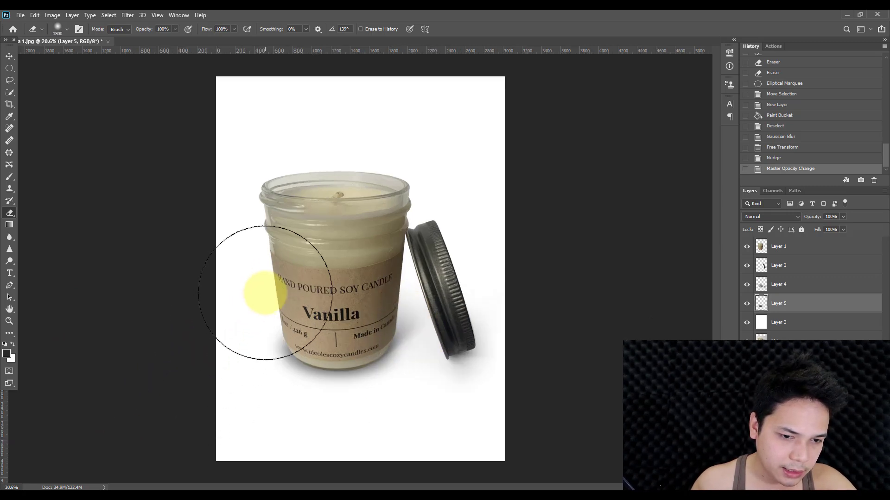
right_click(267, 295)
drag(216, 357, 232, 365)
key(bracketleft)
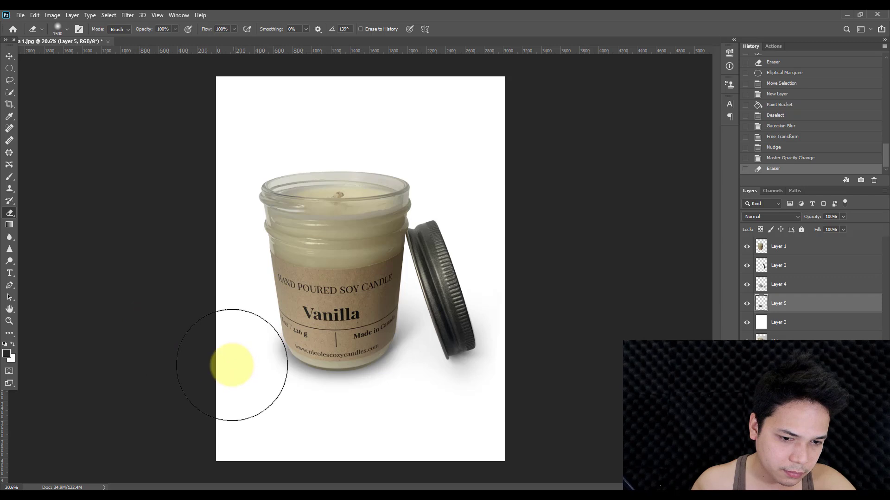
Step: Check what the Layer 4 shadow contributes by toggling that layer's visibility
click(744, 285)
click(746, 285)
click(746, 285)
click(745, 286)
Step: Erase part of the Layer 4 shadow between the jar and the lid with soft Eraser strokes of 1200 to 1500 pixels
click(793, 286)
key(bracketleft)
key(bracketleft)
key(bracketleft)
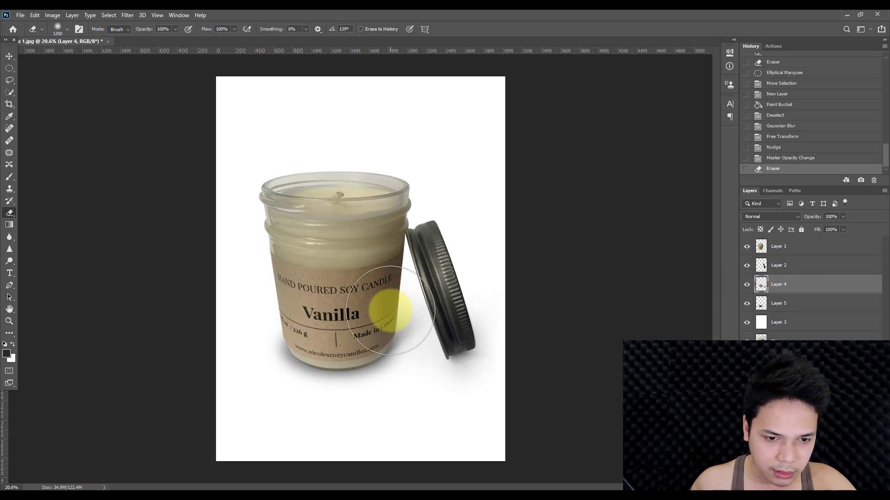
click(408, 309)
key(bracketright)
key(bracketright)
key(bracketright)
key(bracketright)
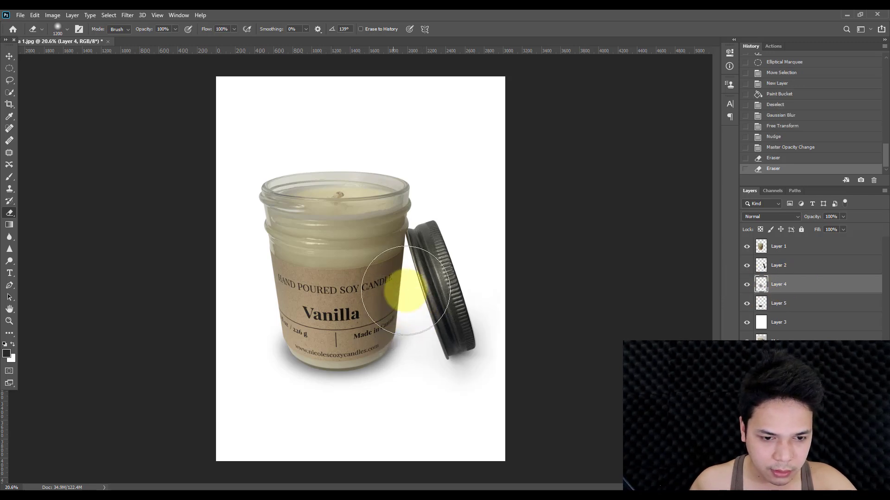
click(388, 283)
scroll(300, 293, down, 4)
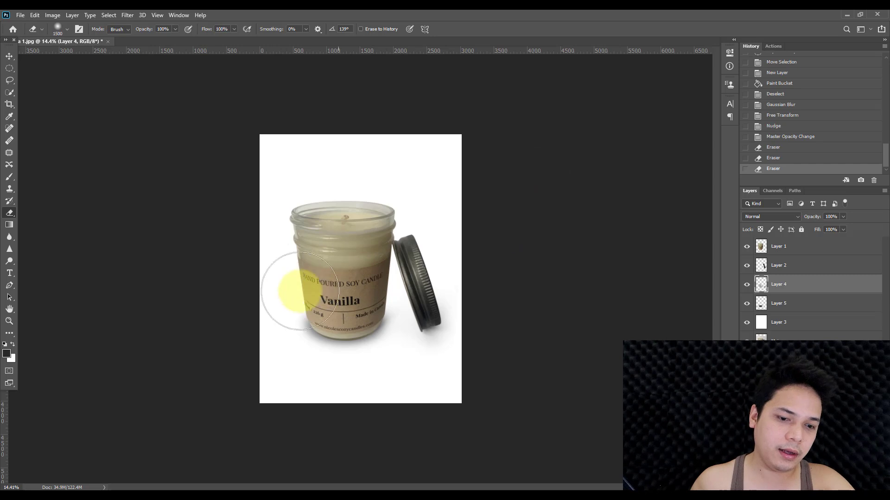
scroll(369, 299, up, 6)
drag(354, 284, 381, 280)
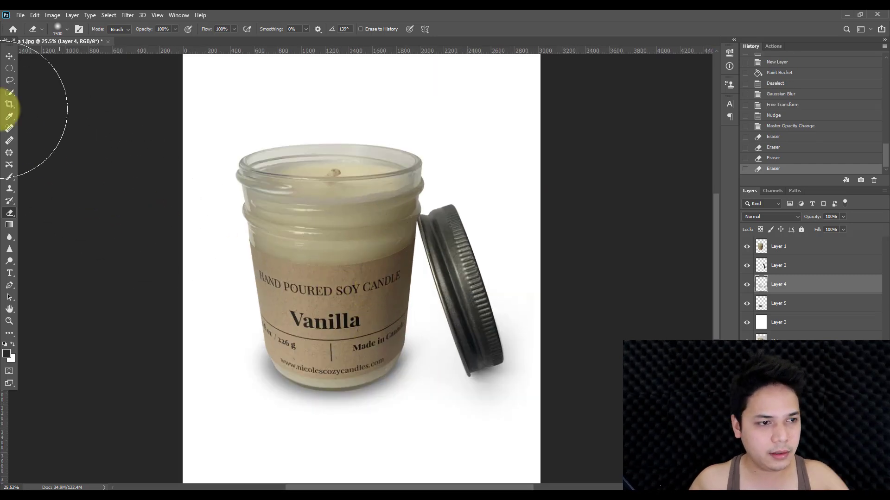
Step: Select the jar's shadow on Layer 5 and reduce its height to 91.73% from the upper edge
click(10, 56)
scroll(359, 397, up, 2)
right_click(313, 390)
right_click(298, 388)
click(315, 400)
key(ctrl+t)
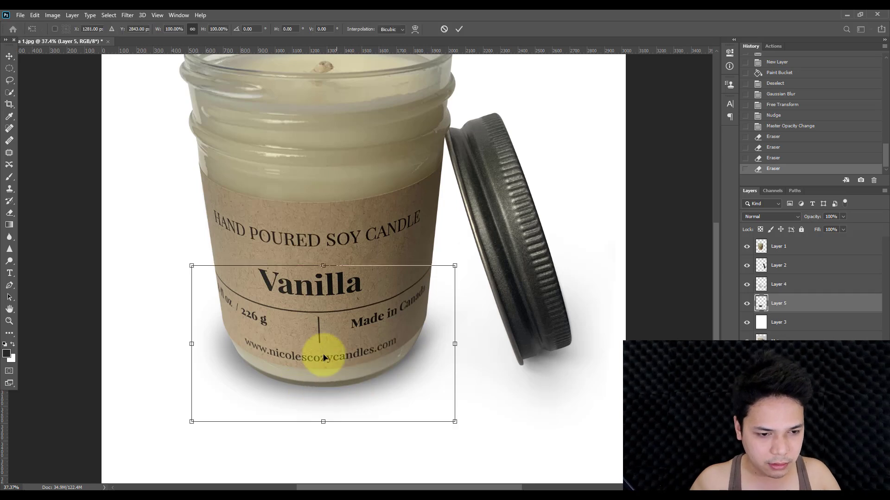
drag(323, 267, 323, 276)
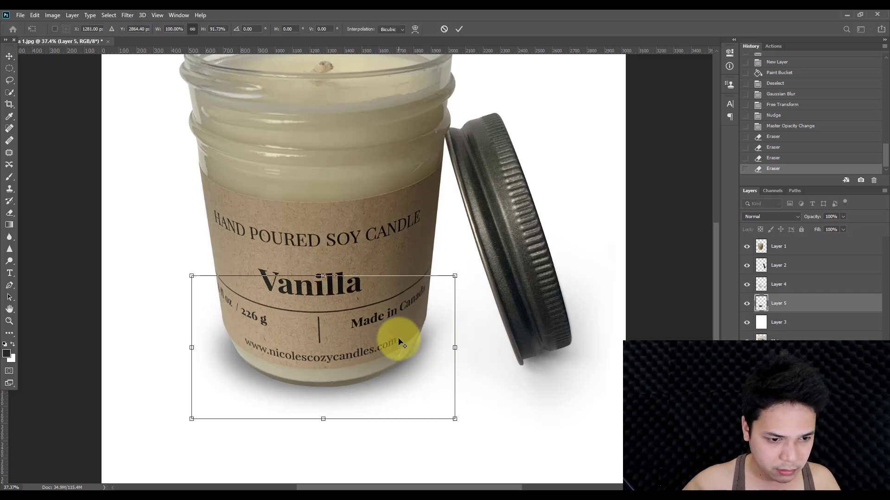
key(alt+space)
click(395, 224)
key(Return)
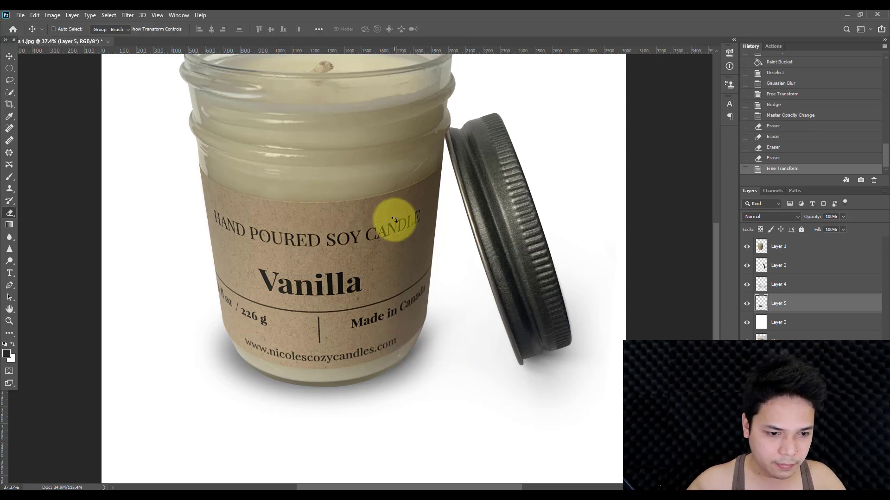
Step: Erase the outer fringes of the Layer 5 shadow on both sides below the jar
drag(149, 417, 181, 444)
click(519, 427)
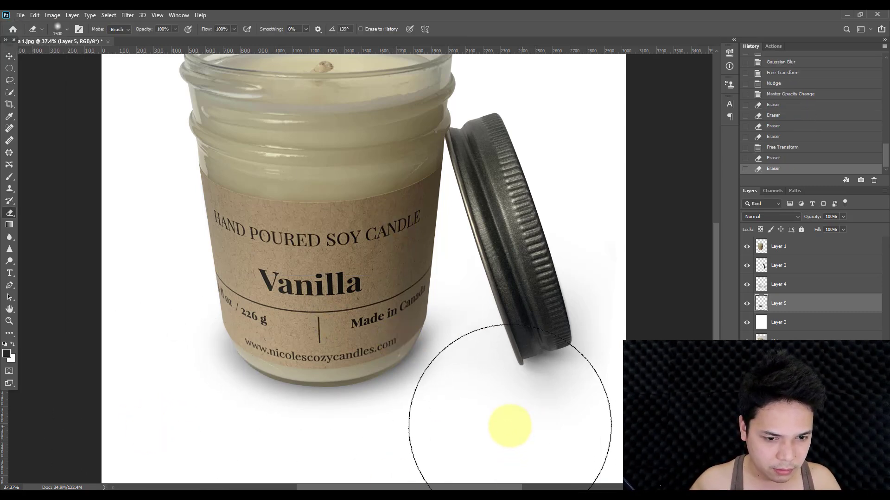
click(500, 417)
Step: Try another eraser stroke beside the lid's base on Layer 5, compare the result, and undo it
click(591, 399)
scroll(592, 399, down, 1)
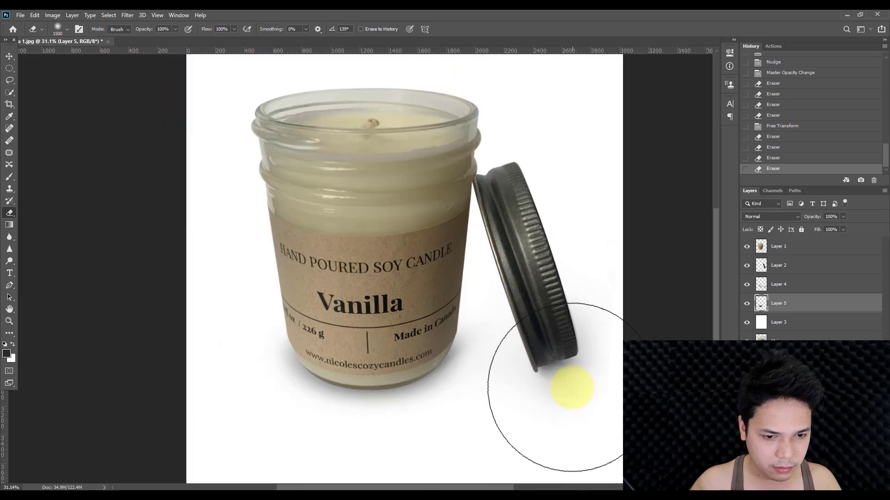
key(ctrl+z)
key(ctrl+shift+z)
key(ctrl+z)
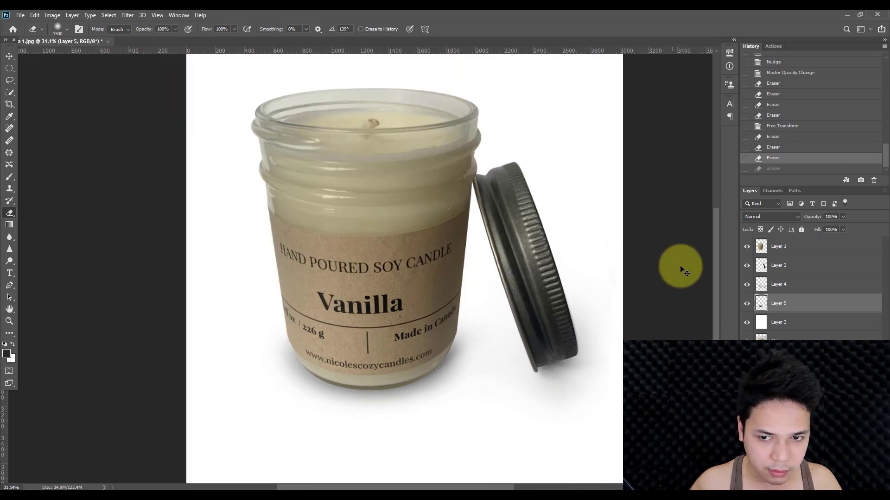
Step: Revert Layer 5 to its Free Transform history state and erase the shadow's outer fringe left of the jar with one stroke
click(773, 148)
click(775, 137)
click(776, 127)
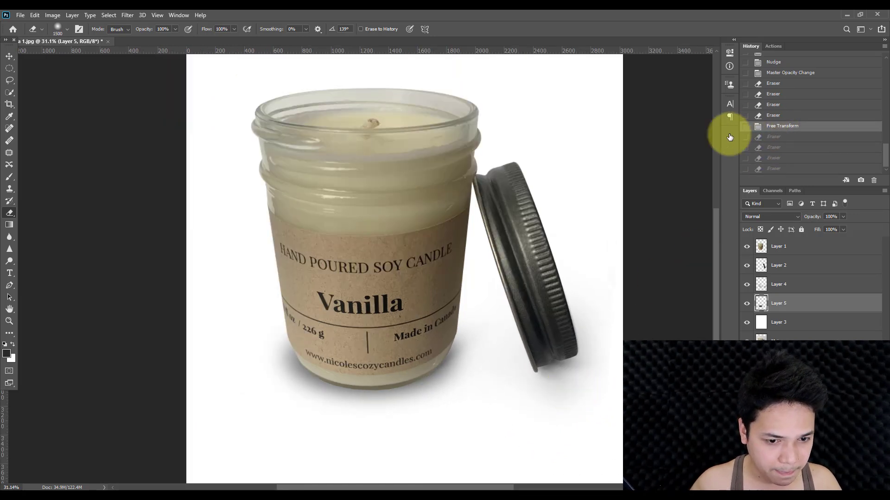
mouse_move(197, 349)
mouse_down()
mouse_move(210, 378)
mouse_move(2, 172)
mouse_move(2, 70)
mouse_up()
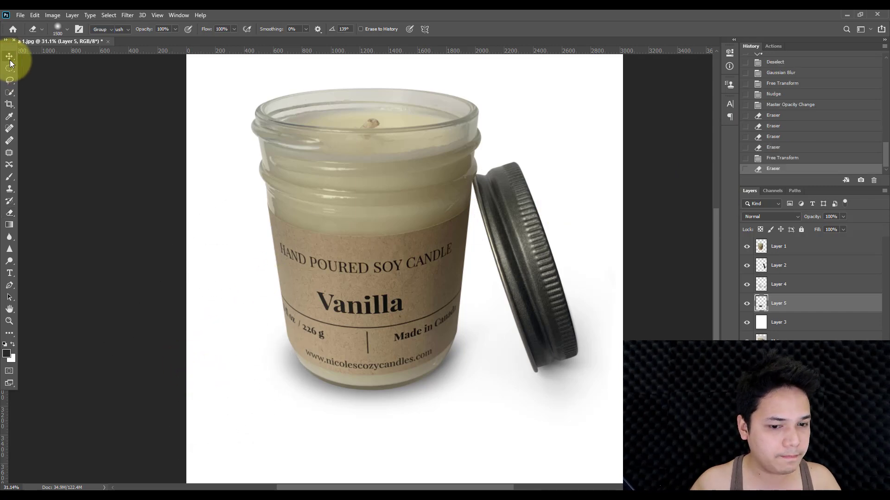
click(10, 59)
key(ctrl+shift+s)
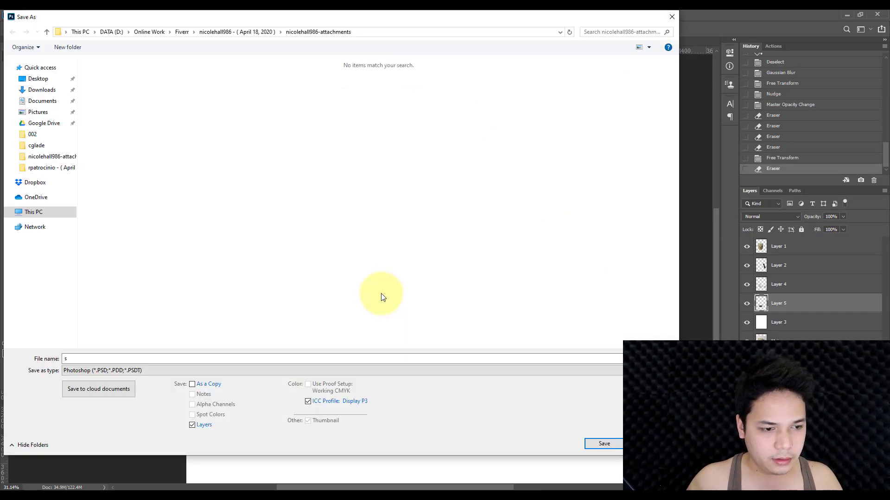
text(s)
key(Return)
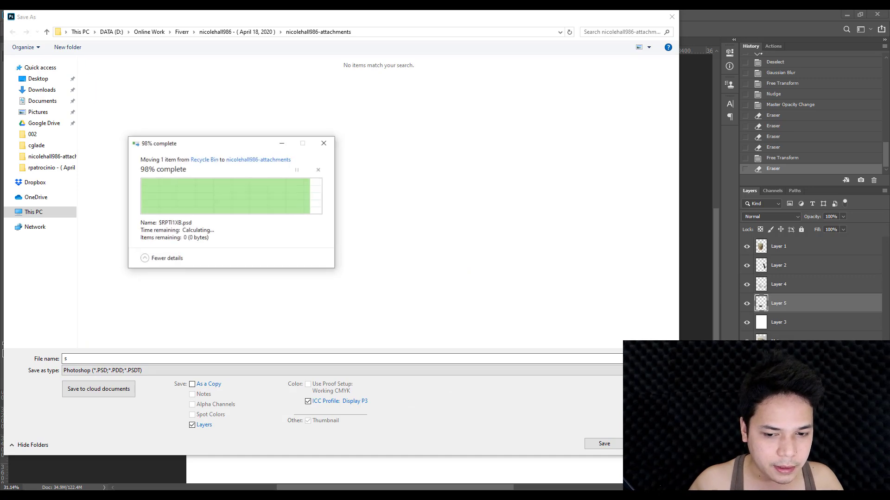
key(ctrl+minus)
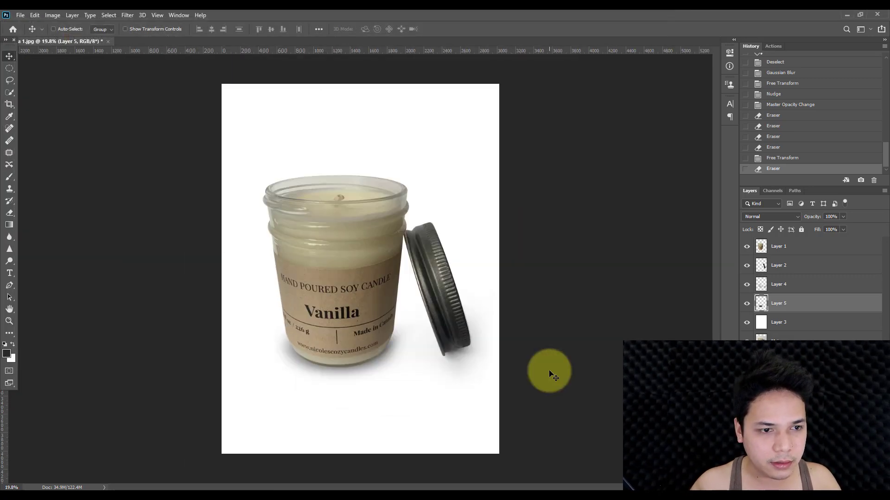
Step: Save the document in Photoshop format as Vanilla 1.psd, replacing the existing file
key(ctrl+shift+s)
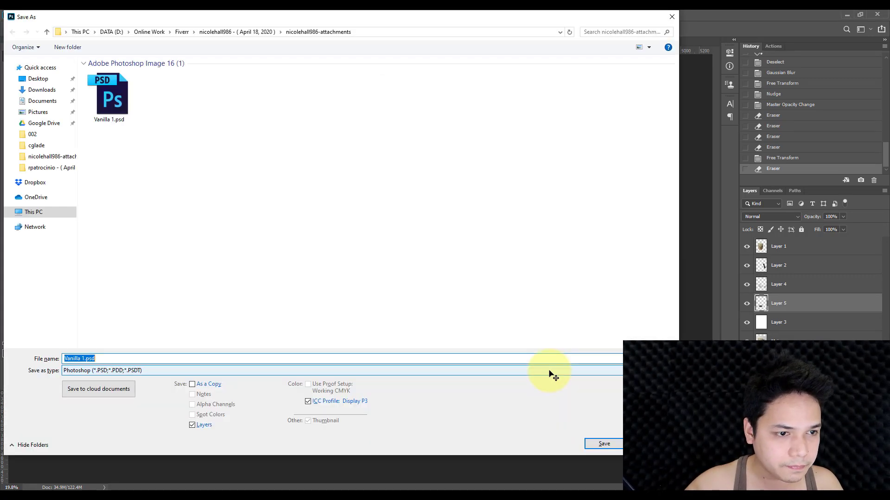
key(Return)
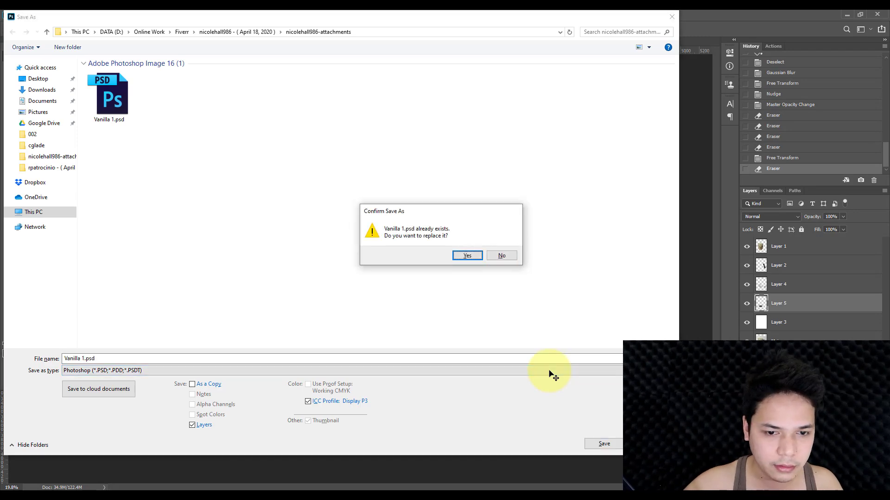
key(Return)
key(Return)
Step: Try a 1500-pixel eraser stroke on Layer 5 beside the jar's left edge and undo it
key(ctrl+0)
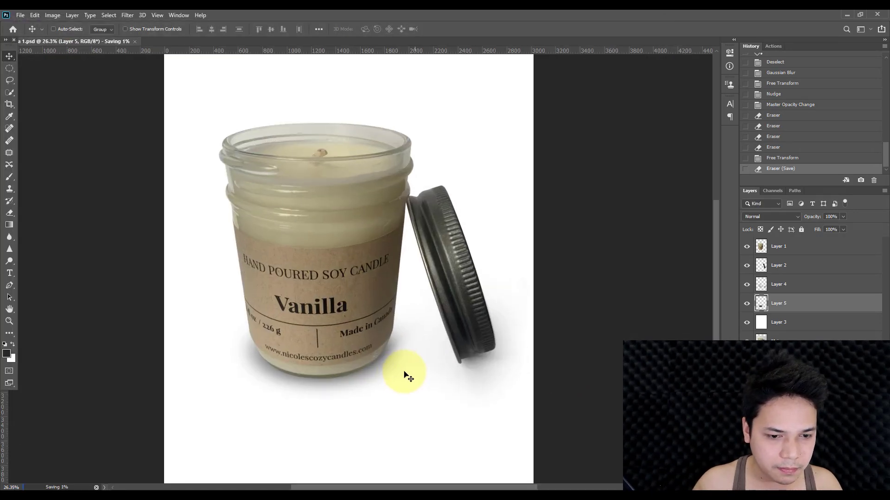
scroll(414, 377, up, 1)
key(e)
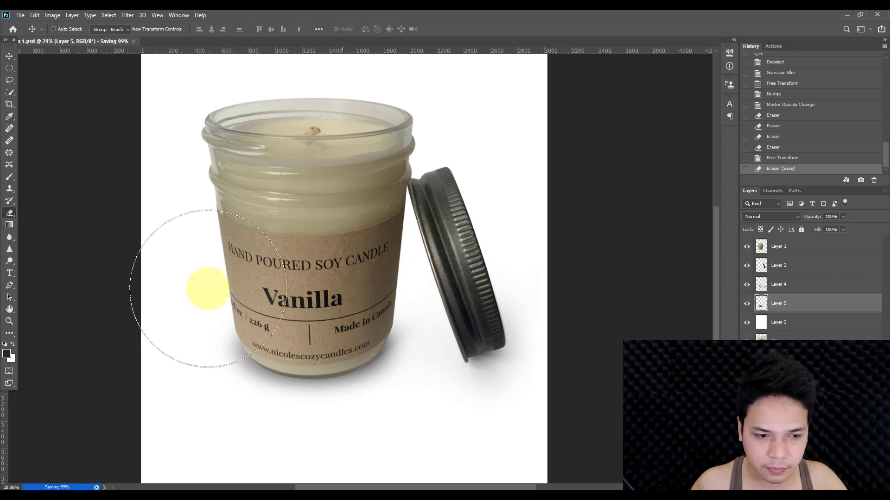
click(218, 293)
key(ctrl+z)
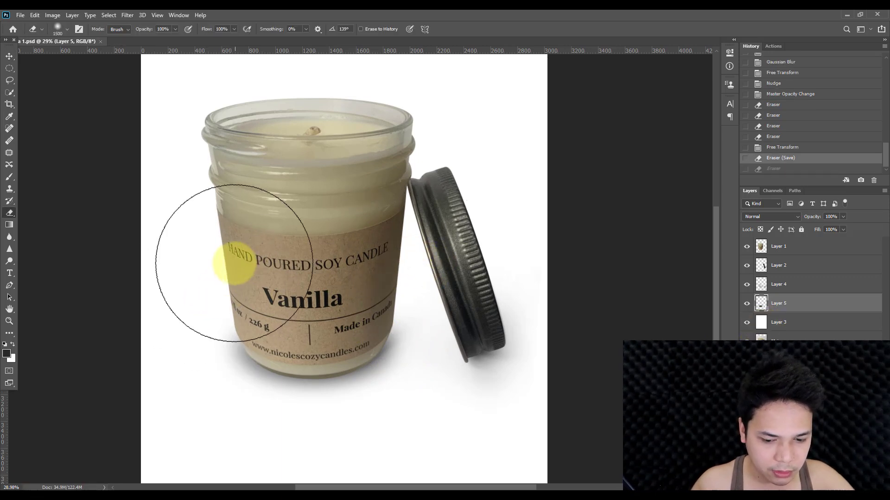
Step: Reduce the eraser to 900 pixels and erase stray Layer 5 shadow beside the jar's left and right edges
key(bracketleft)
key(bracketleft)
key(bracketleft)
key(bracketleft)
key(bracketleft)
key(bracketleft)
click(237, 305)
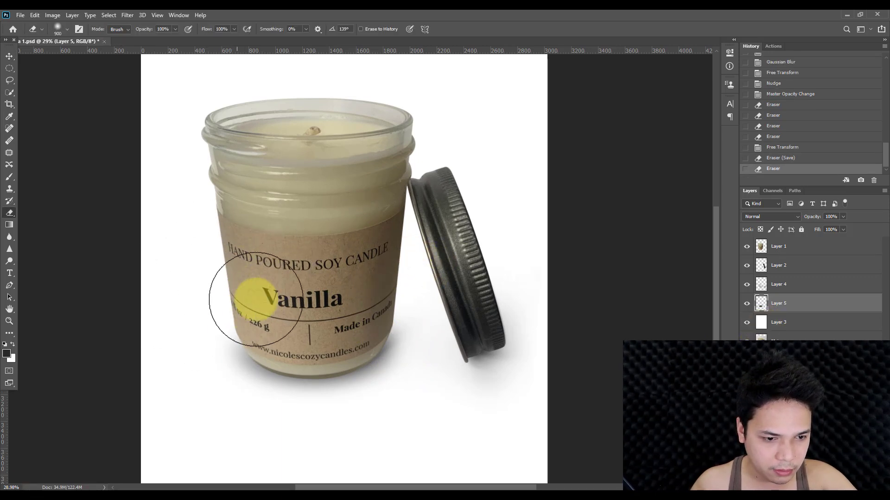
click(401, 293)
scroll(560, 285, down, 2)
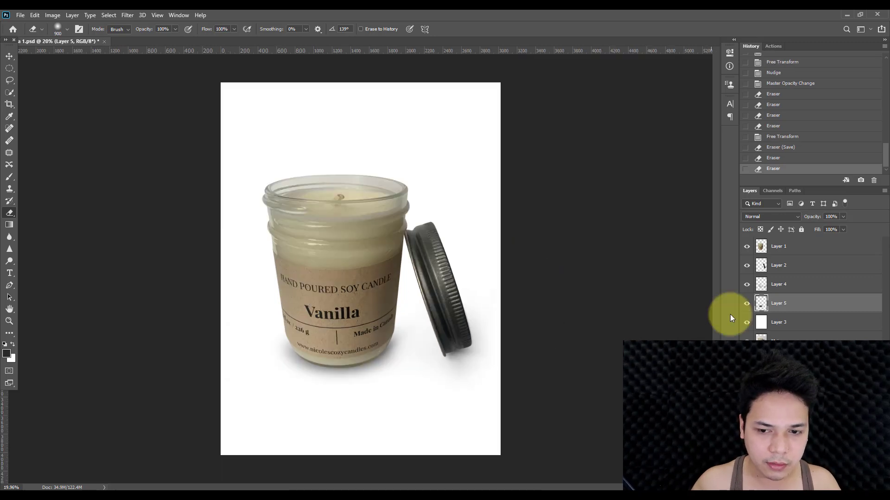
Step: Erase a spot of the Layer 4 shadow between the jar and the lid and save the document
click(783, 284)
click(391, 324)
key(ctrl+s)
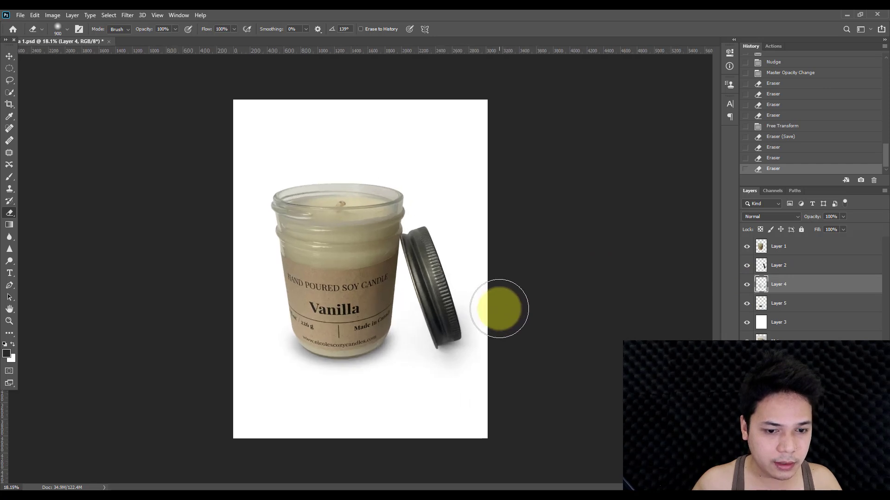
scroll(434, 324, up, 3)
scroll(433, 274, down, 1)
scroll(285, 254, down, 3)
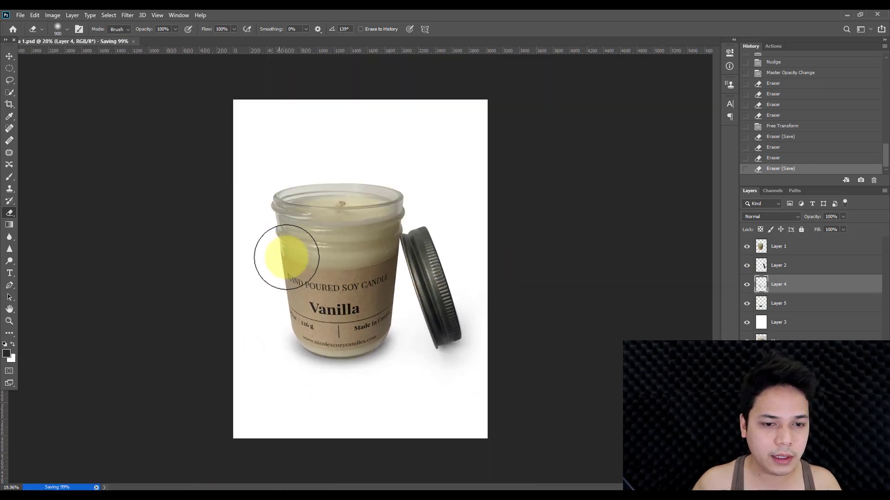
scroll(278, 253, up, 1)
Step: Make the jar's Layer 1 the active layer
click(9, 55)
scroll(338, 320, up, 2)
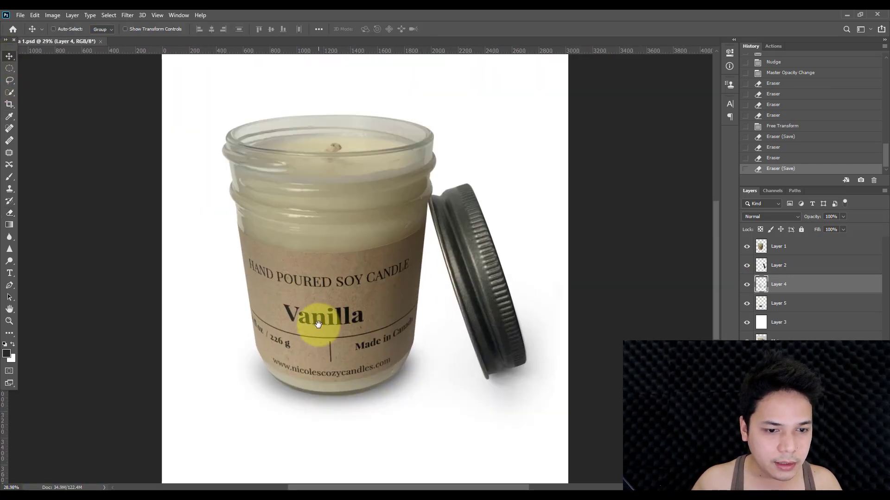
right_click(372, 225)
click(379, 228)
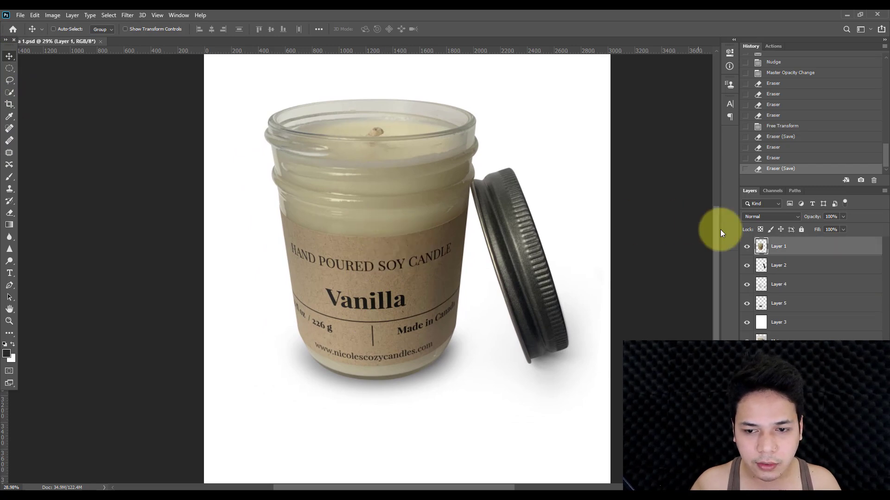
right_click(369, 154)
click(377, 151)
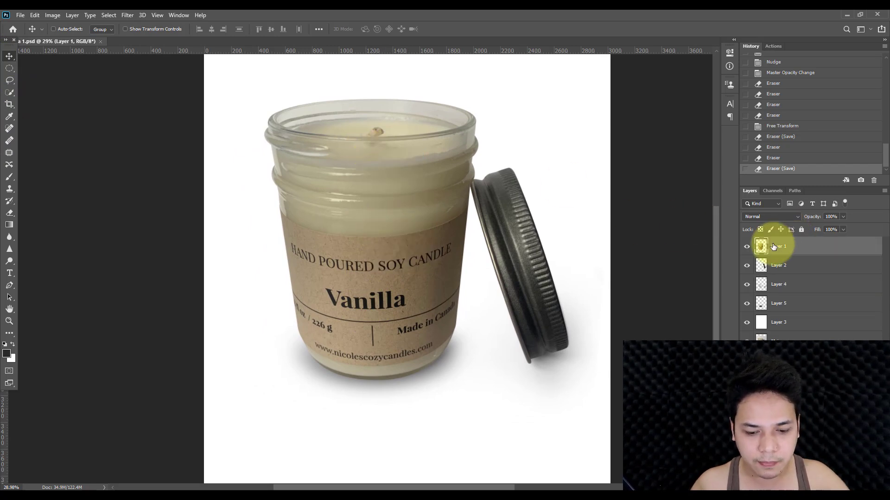
Step: Try brightening Layer 1 with Levels inputs 4, 1.39 and 226, and undo the adjustment
key(ctrl+l)
drag(779, 319, 711, 318)
drag(778, 319, 782, 319)
drag(677, 319, 682, 320)
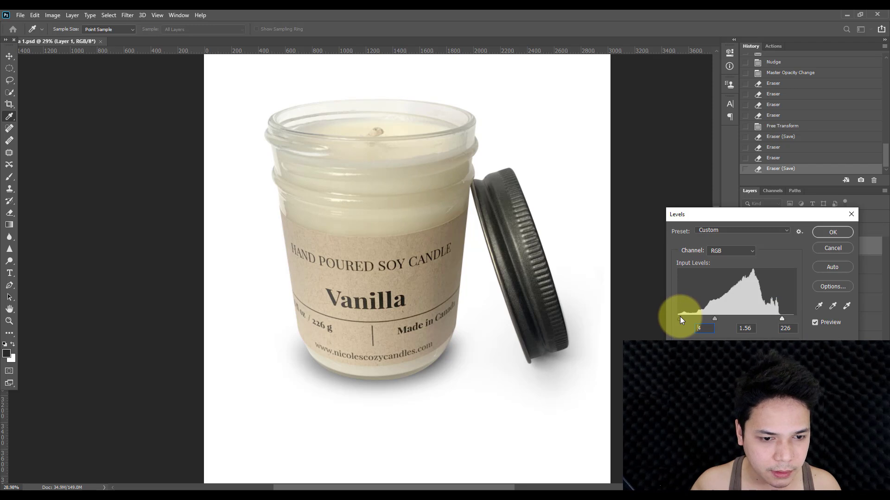
drag(714, 318, 718, 319)
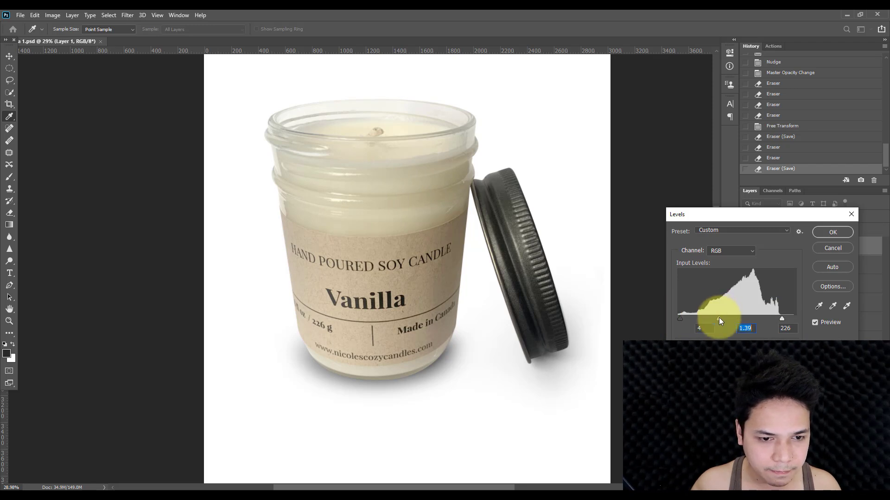
click(821, 234)
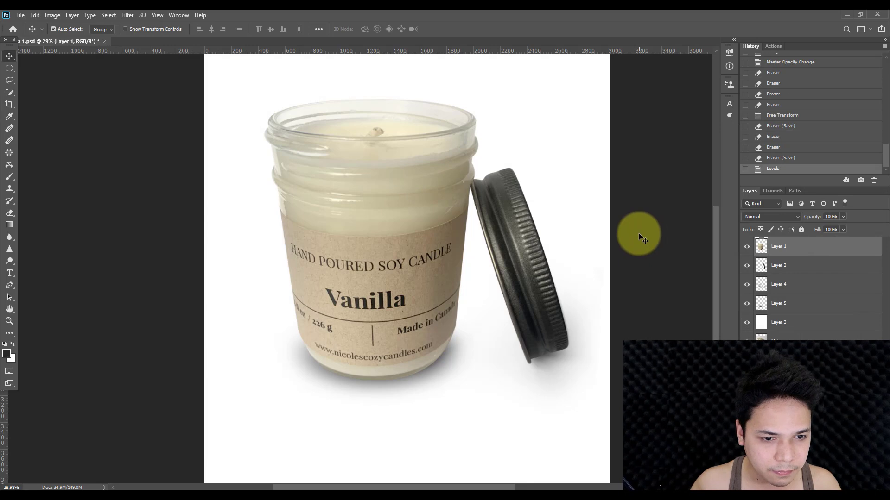
key(ctrl+z)
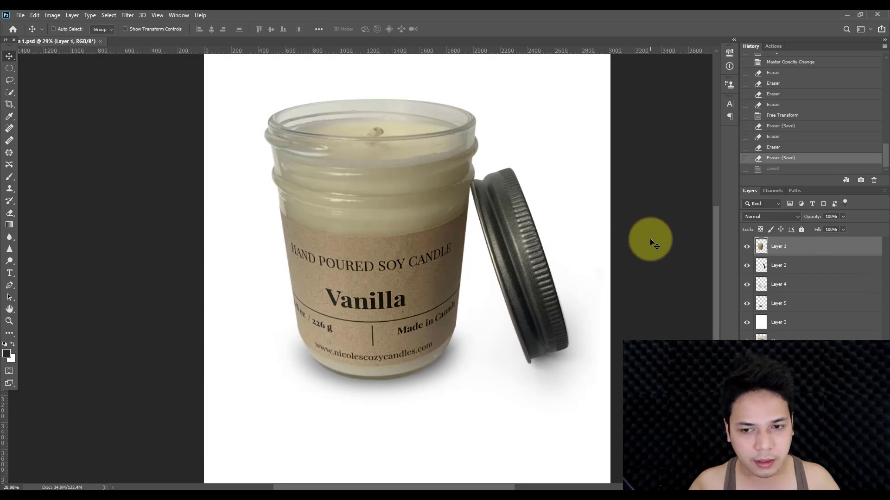
Step: Trace the label's curved upper edge with the Pen tool from the jar's left side to its right side
key(p)
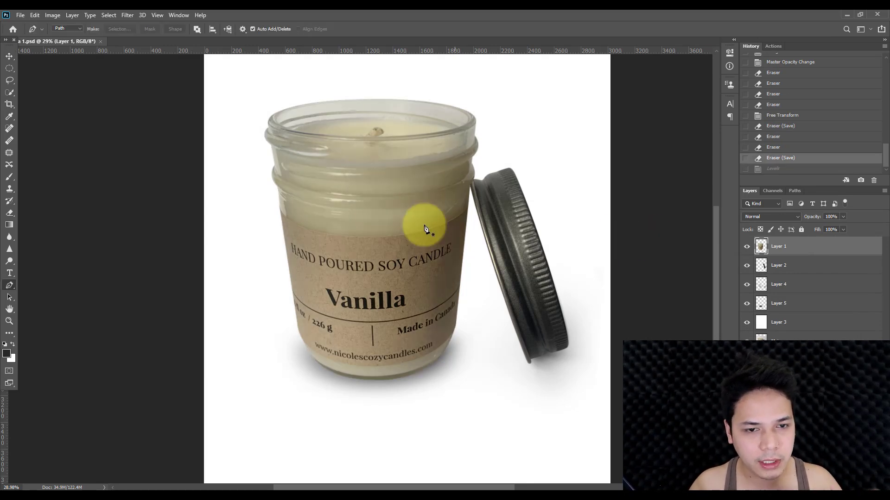
scroll(264, 236, up, 5)
scroll(267, 192, up, 4)
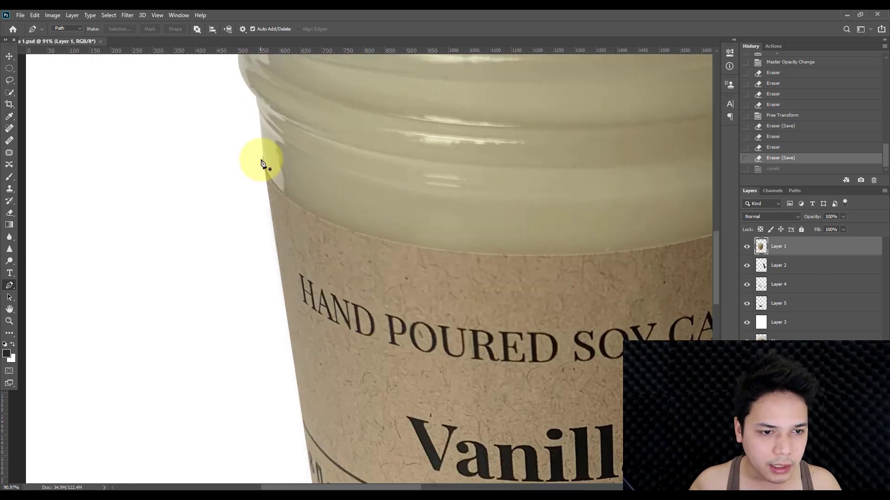
click(261, 153)
scroll(378, 245, up, 2)
drag(361, 233, 442, 251)
click(479, 263)
drag(613, 242, 525, 257)
drag(584, 238, 463, 252)
click(527, 164)
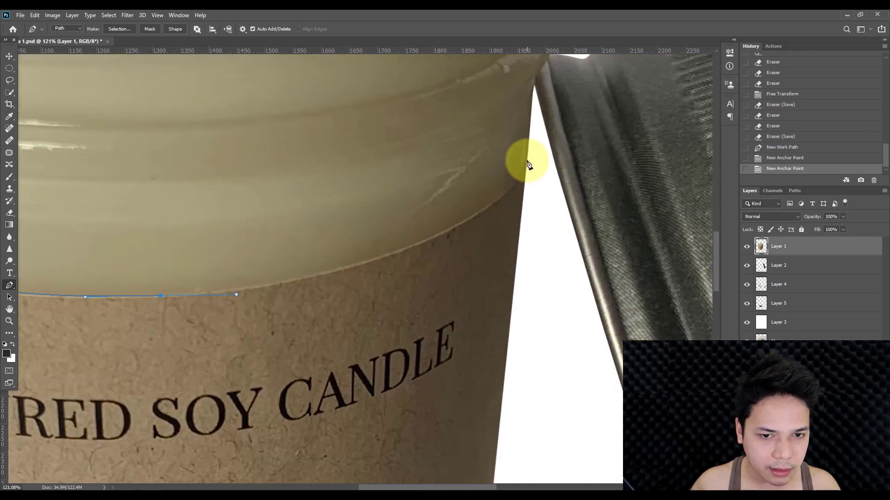
drag(530, 144, 539, 118)
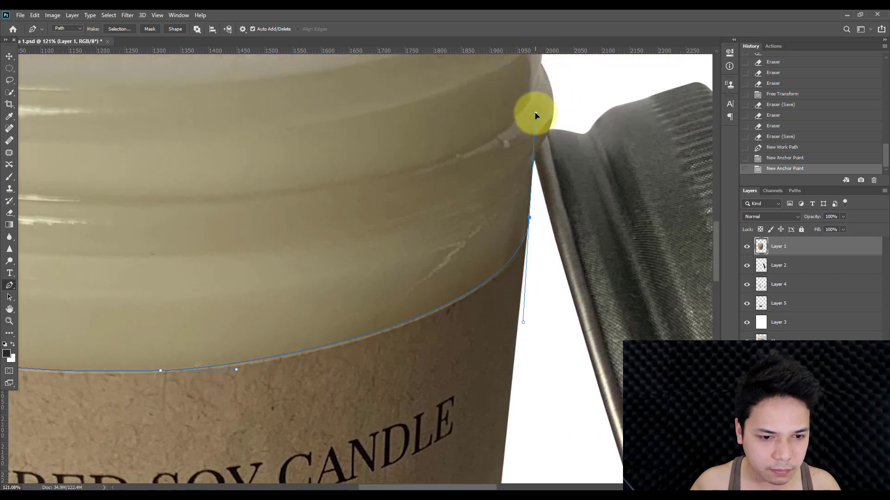
click(535, 113)
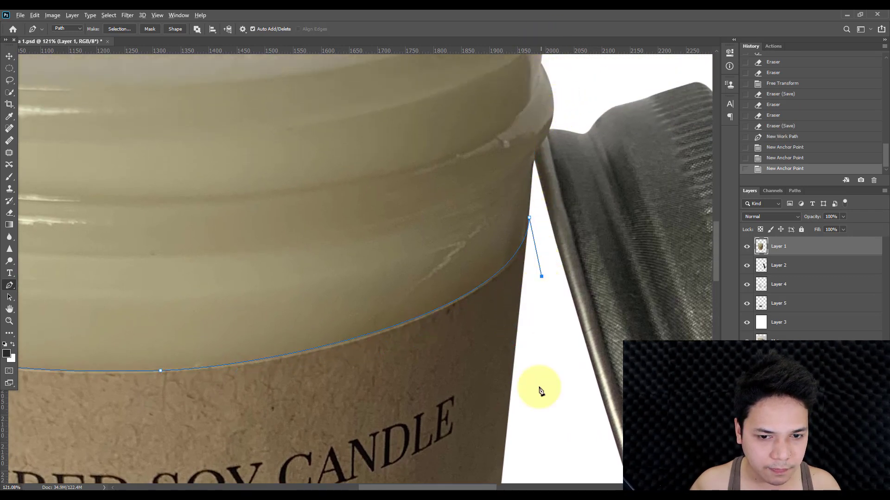
Step: Continue the path down outside the jar's right side and along the label's curved lower edge to the left side
scroll(511, 318, down, 2)
scroll(522, 264, down, 5)
click(539, 345)
drag(505, 411, 583, 258)
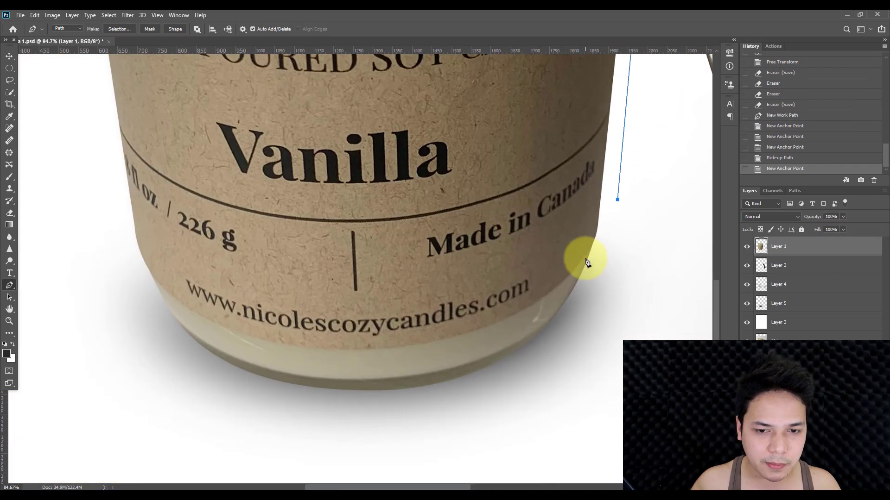
scroll(598, 241, up, 2)
click(596, 237)
drag(433, 356, 318, 390)
scroll(397, 353, left, 3)
drag(246, 333, 137, 273)
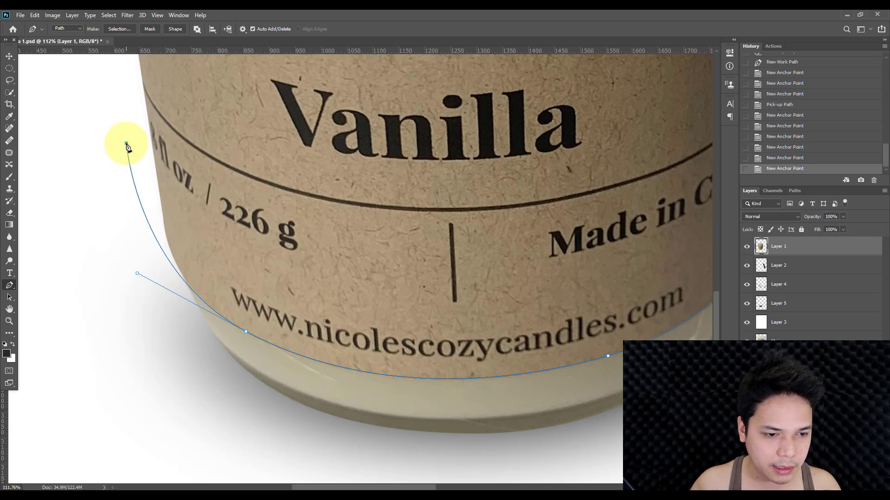
Step: Turn the closed path around the label into a selection with a 0-pixel feather and copy the label onto a new layer
scroll(111, 143, down, 3)
scroll(115, 324, up, 3)
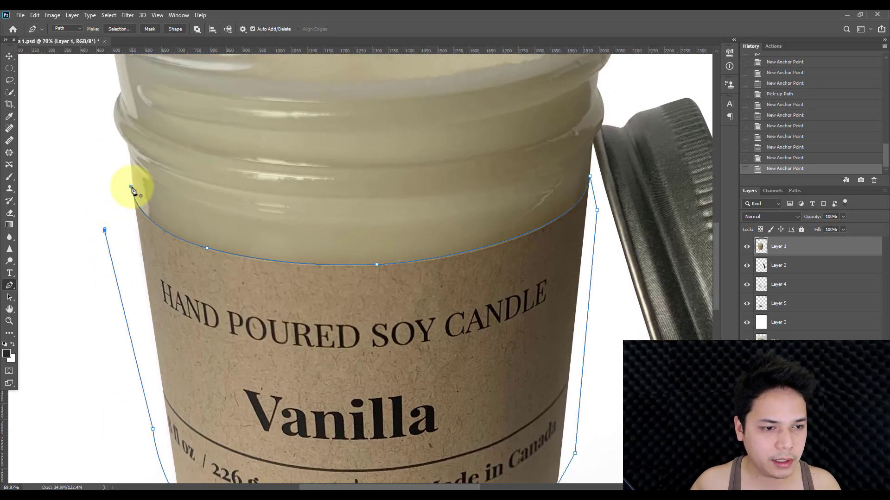
click(132, 188)
right_click(254, 182)
click(283, 222)
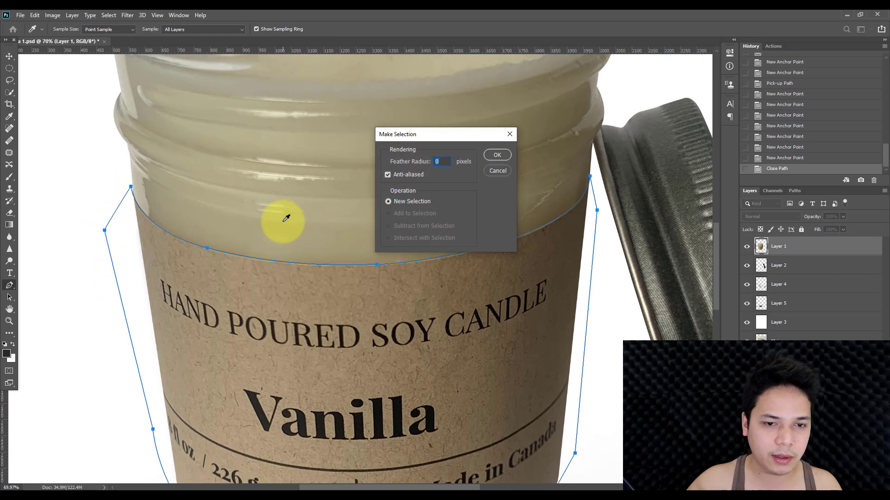
key(Return)
scroll(284, 224, down, 4)
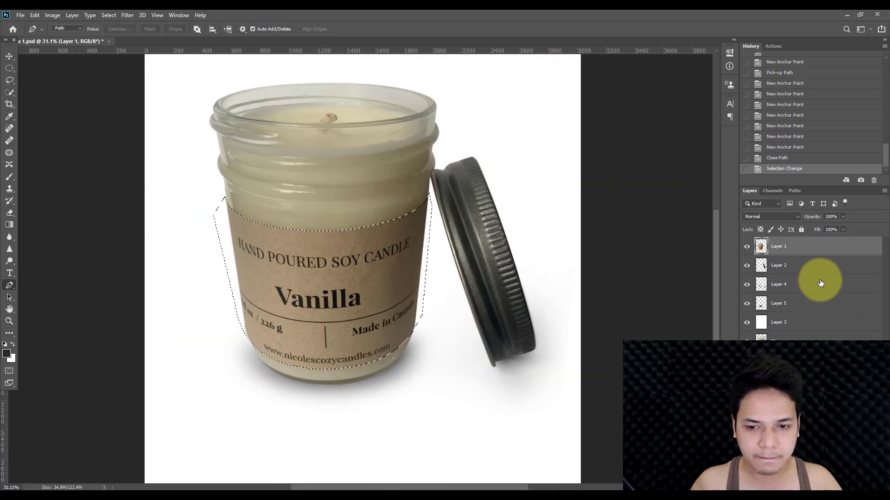
key(ctrl+j)
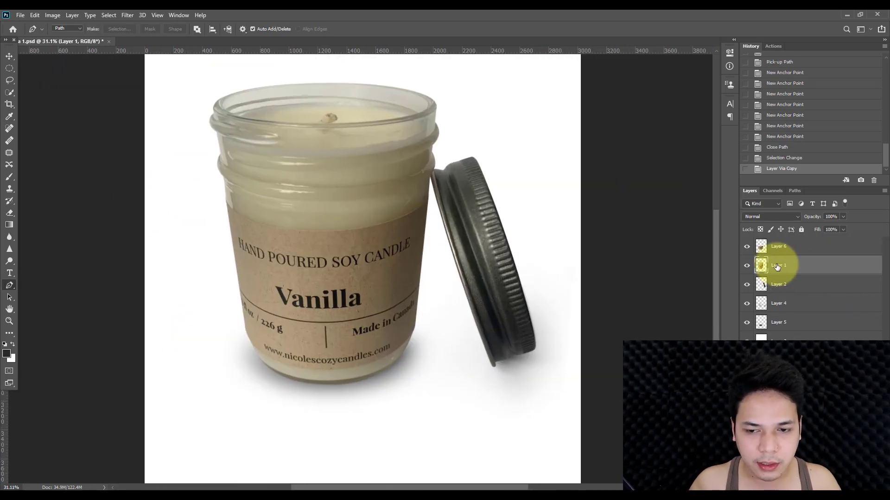
Step: Duplicate Layer 1 and clip the copy to the original Layer 1 with a clipping mask
click(9, 57)
right_click(348, 202)
click(349, 201)
key(ctrl+j)
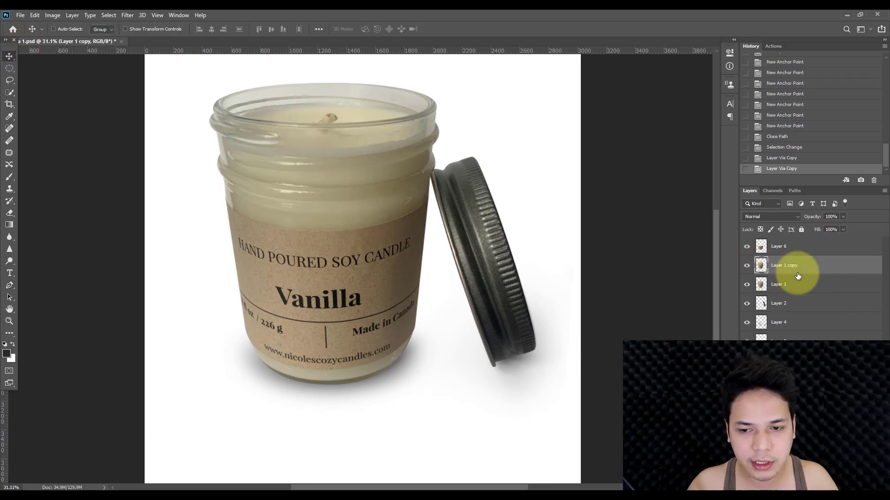
right_click(798, 272)
click(746, 276)
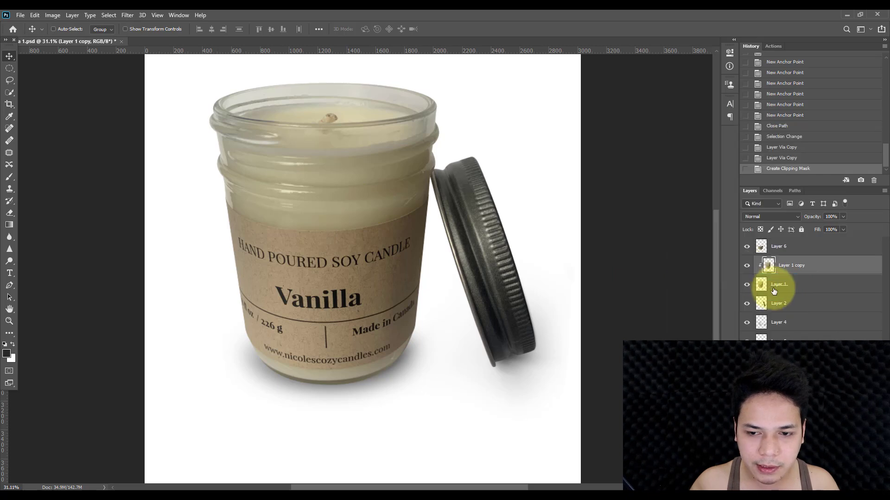
click(777, 284)
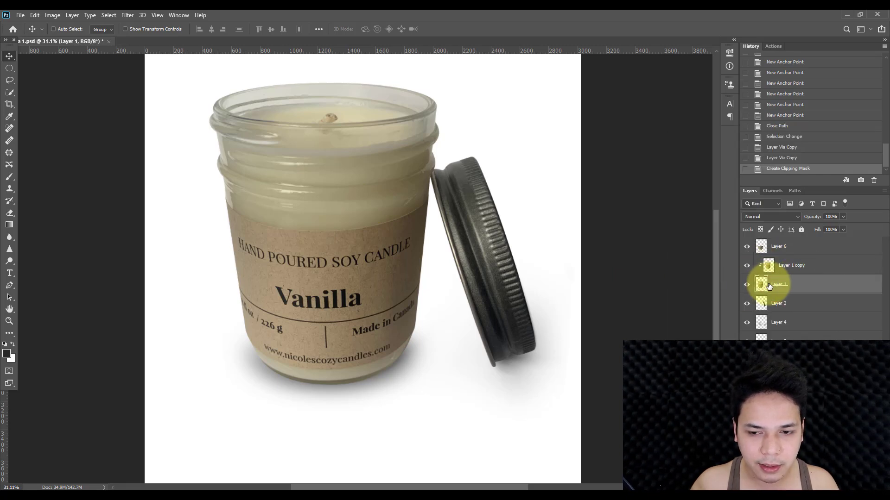
Step: Brighten Layer 1 copy with Levels, setting the midtone input to 1.57 and the white input to 218
click(793, 266)
scroll(278, 211, up, 3)
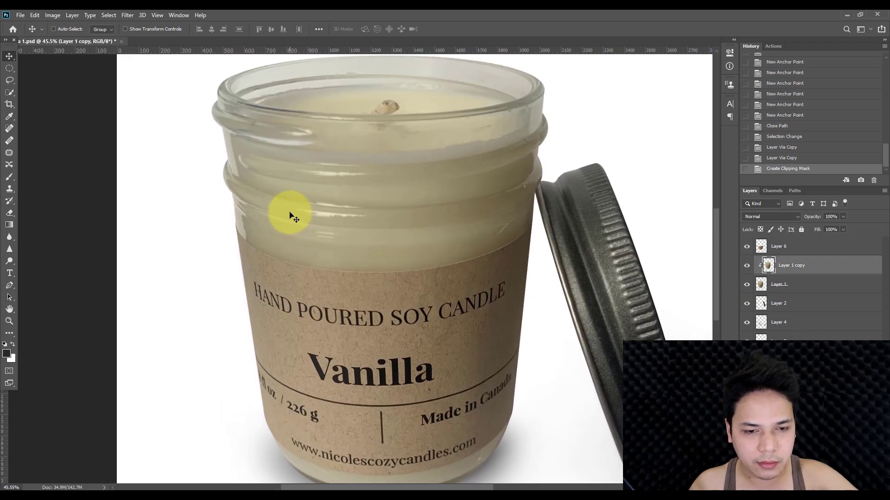
key(ctrl+l)
click(821, 252)
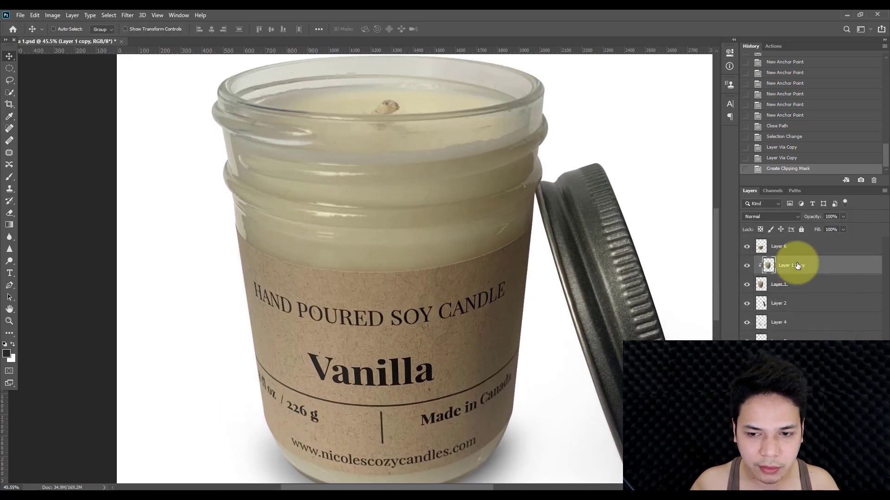
key(ctrl+l)
drag(794, 318, 777, 318)
drag(724, 325, 712, 320)
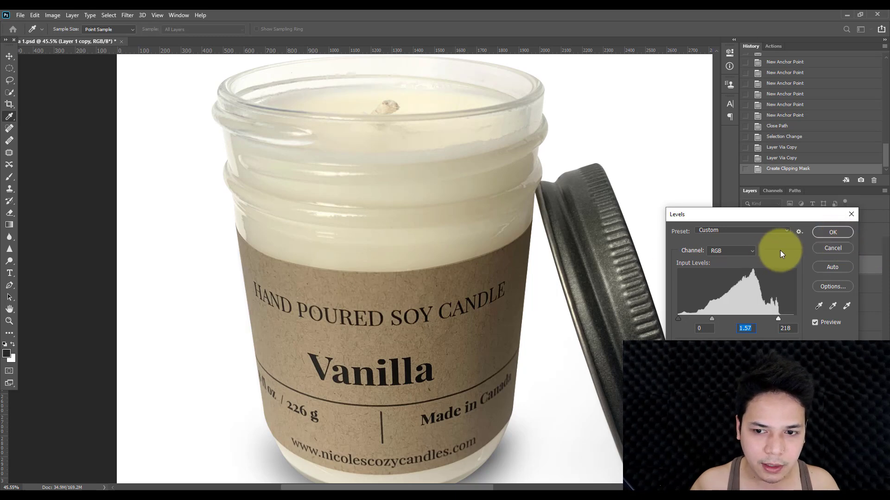
click(821, 233)
Step: Compare the jar before and after the Levels adjustment by switching between history states, ending on the adjusted version
scroll(361, 299, down, 5)
key(ctrl+z)
key(ctrl+z)
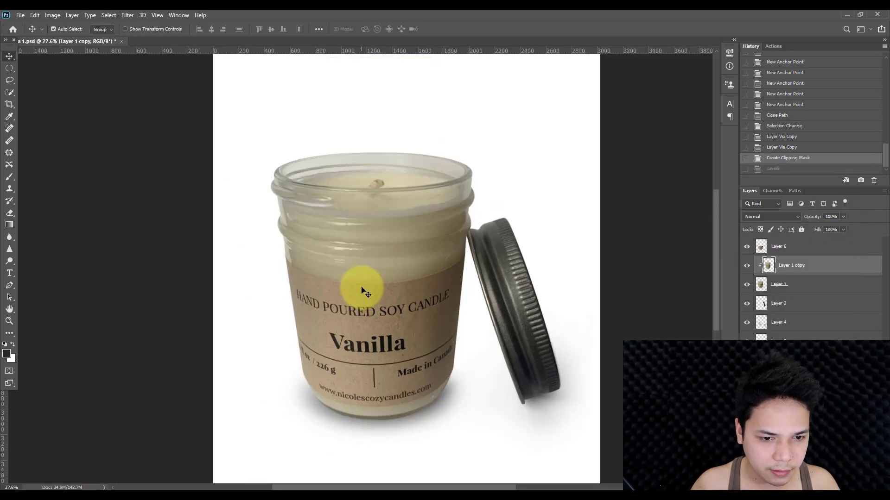
click(789, 170)
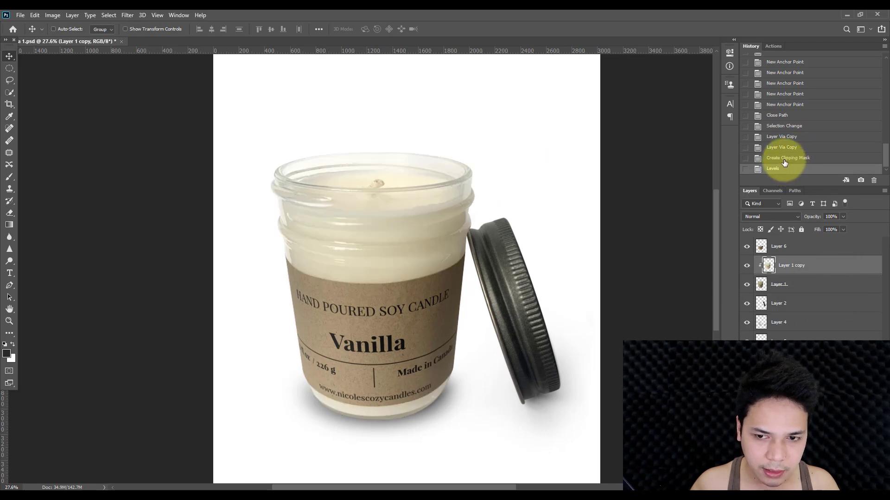
click(780, 148)
click(781, 160)
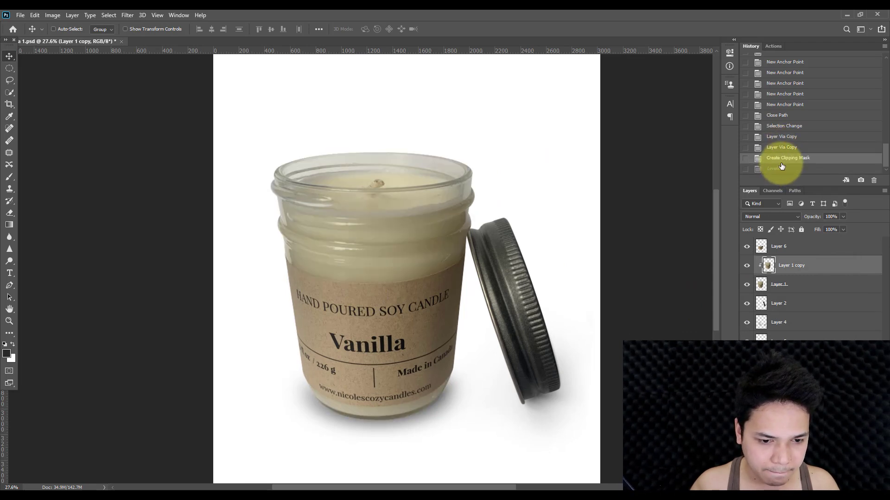
click(781, 171)
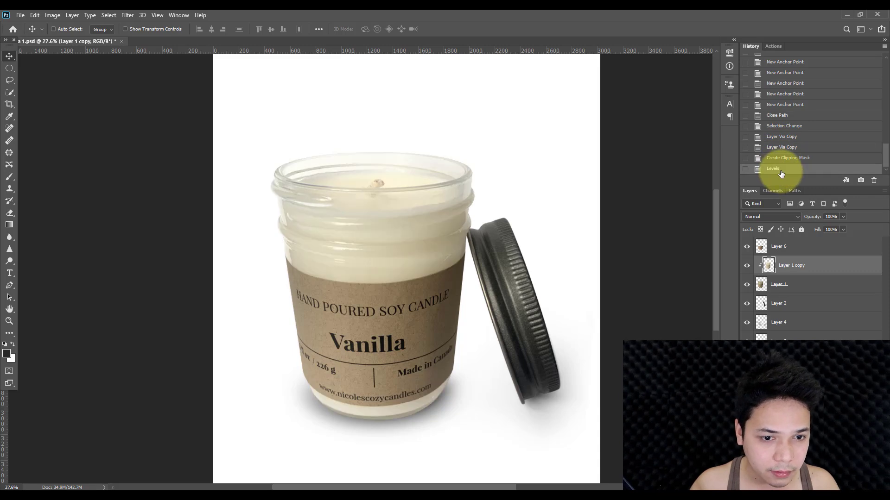
click(781, 159)
click(781, 148)
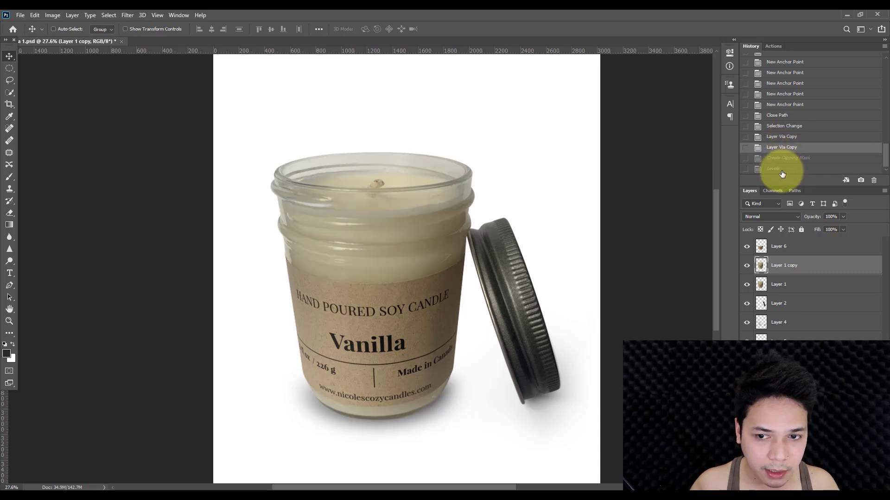
click(781, 170)
scroll(380, 241, down, 3)
scroll(329, 204, down, 1)
scroll(278, 195, up, 8)
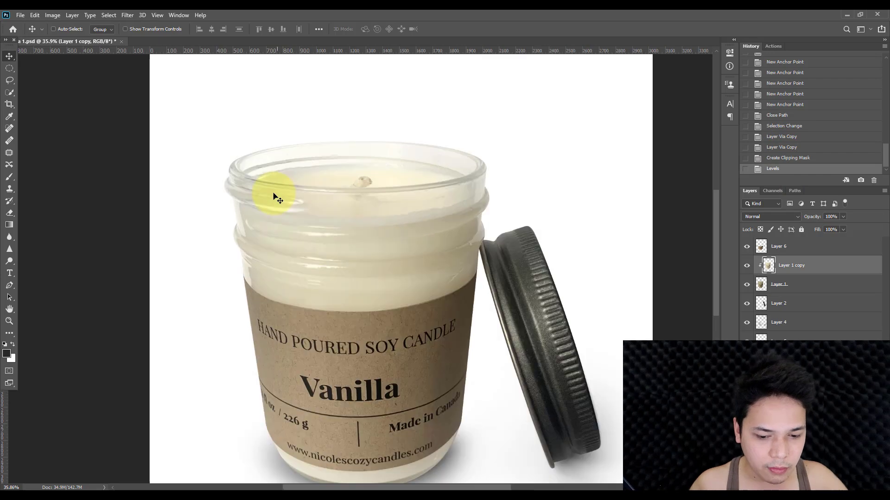
key(p)
scroll(228, 163, up, 3)
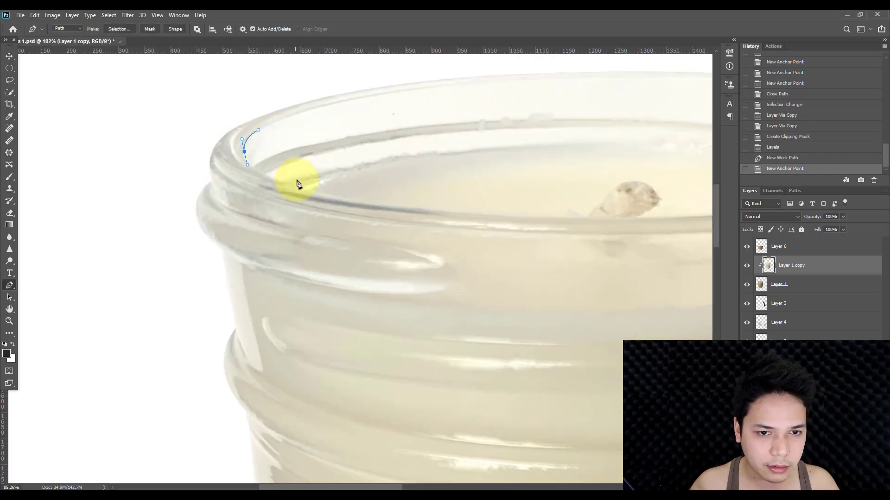
scroll(297, 182, down, 5)
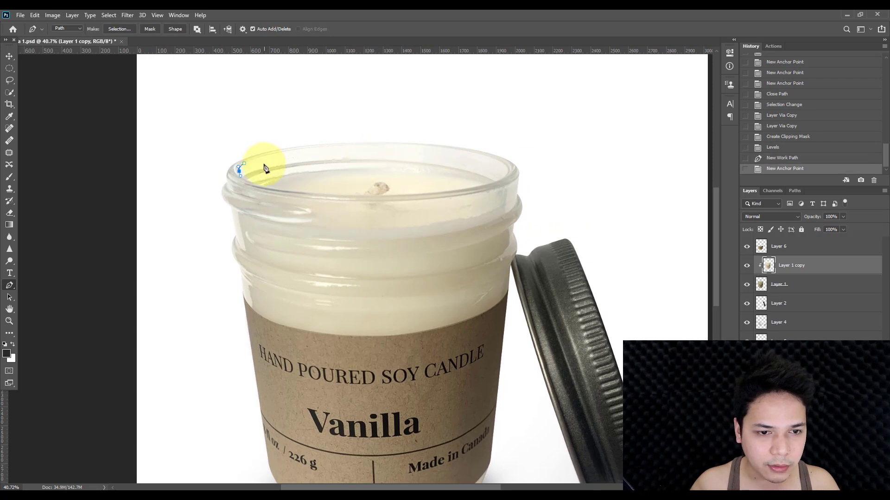
key(Delete)
Step: Select the near-white areas with Color Range at fuzziness 47 and copy them from Layer 1 copy onto a new layer
scroll(268, 160, up, 2)
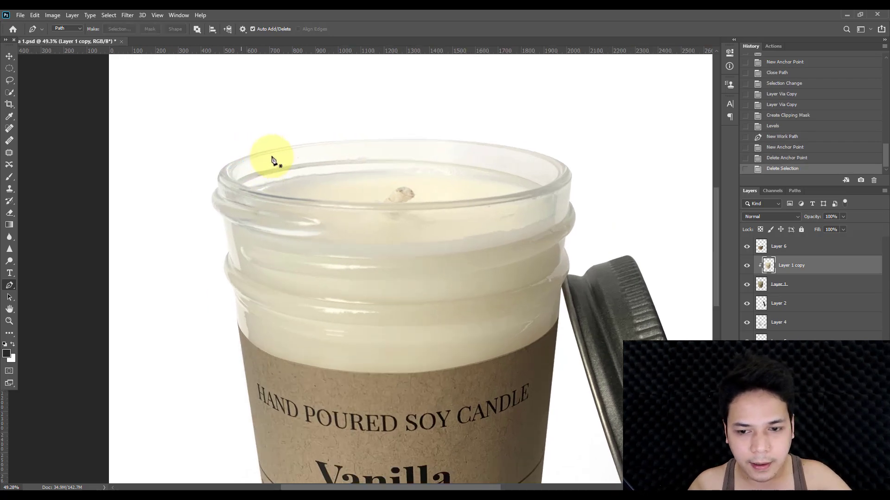
click(108, 15)
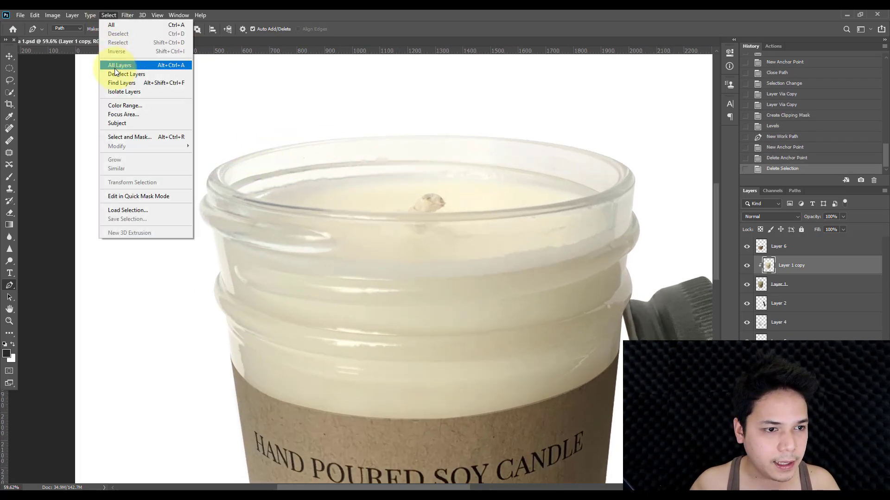
click(115, 106)
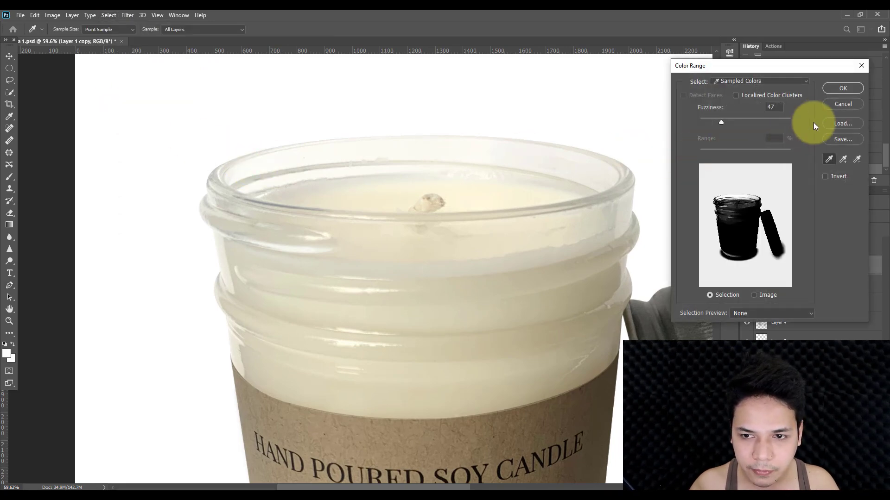
click(840, 88)
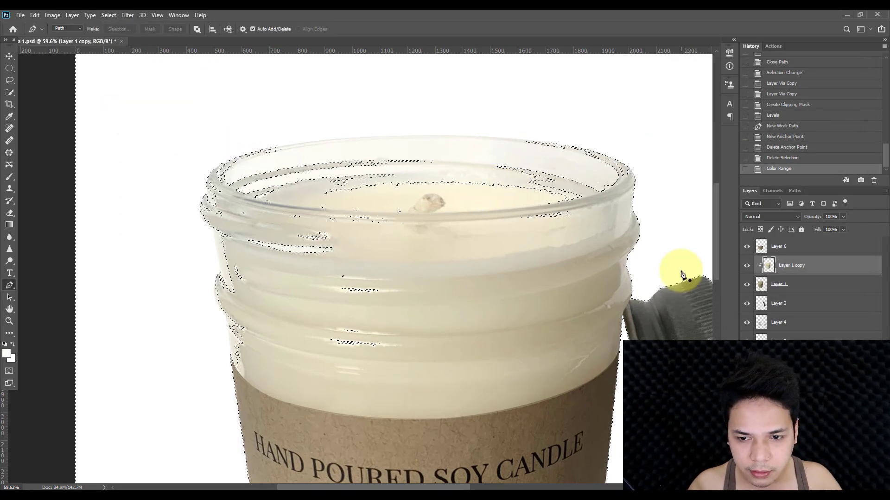
key(ctrl+j)
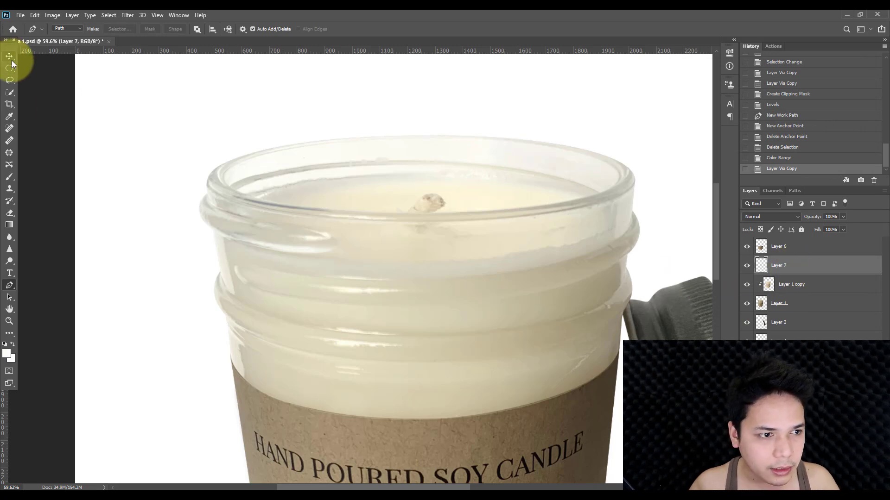
click(9, 56)
drag(401, 259, 278, 155)
key(ctrl+z)
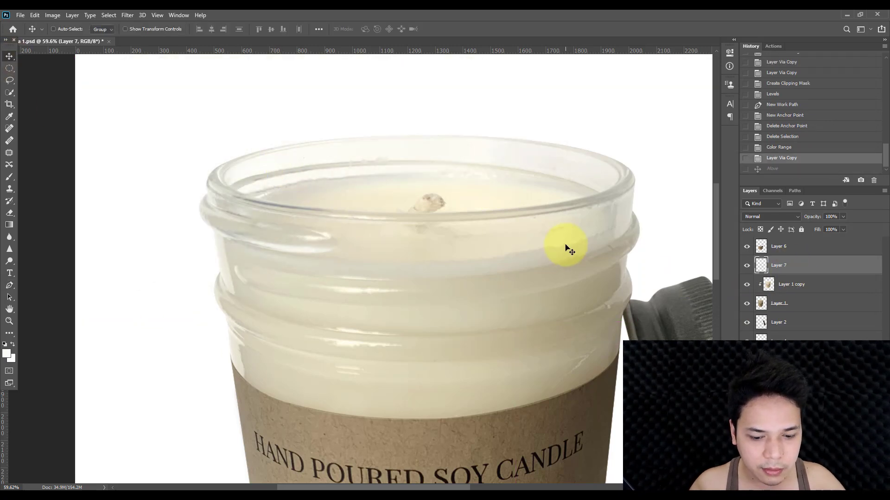
Step: Desaturate Layer 7 fully with Hue/Saturation by setting Saturation to -100
key(ctrl+u)
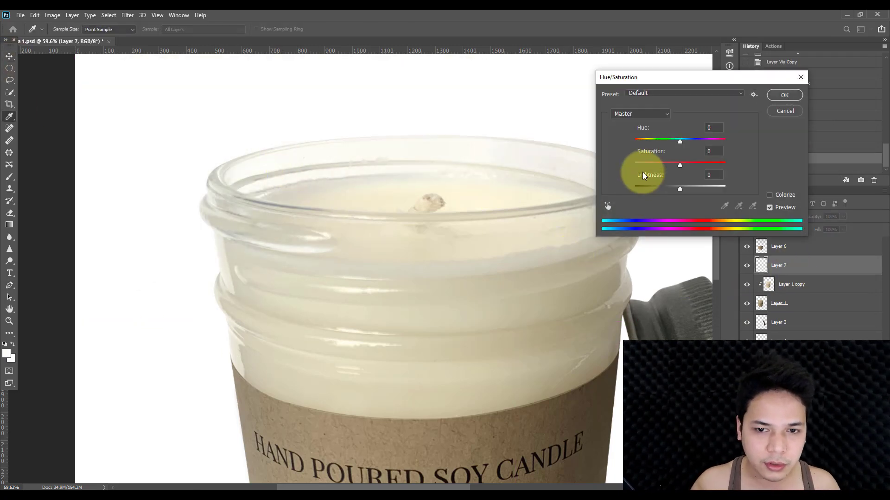
drag(642, 166, 629, 166)
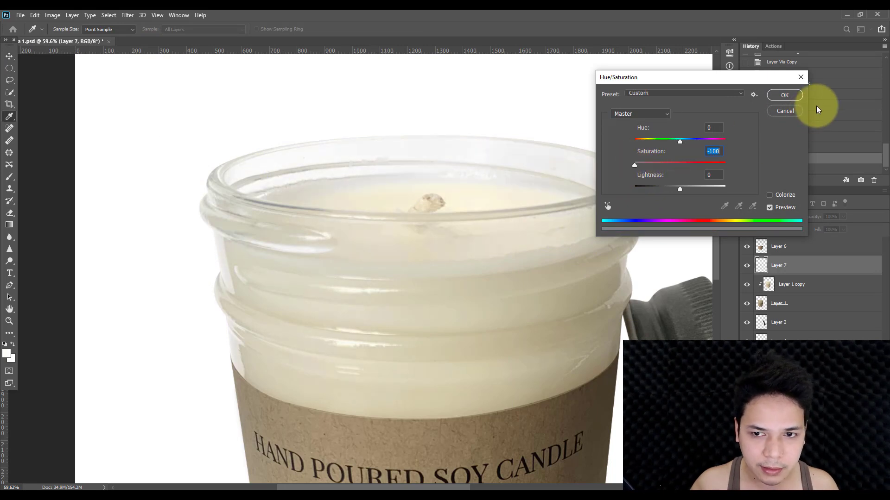
click(771, 96)
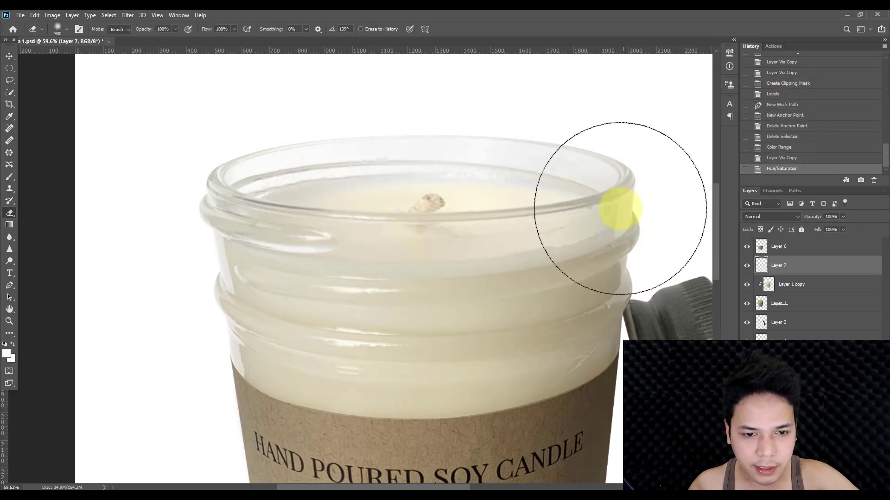
Step: Erase Layer 7's desaturated overlay from the wax areas inside and just below the jar's rim
click(749, 265)
key(bracketright)
key(bracketright)
drag(492, 229, 446, 228)
key(bracketleft)
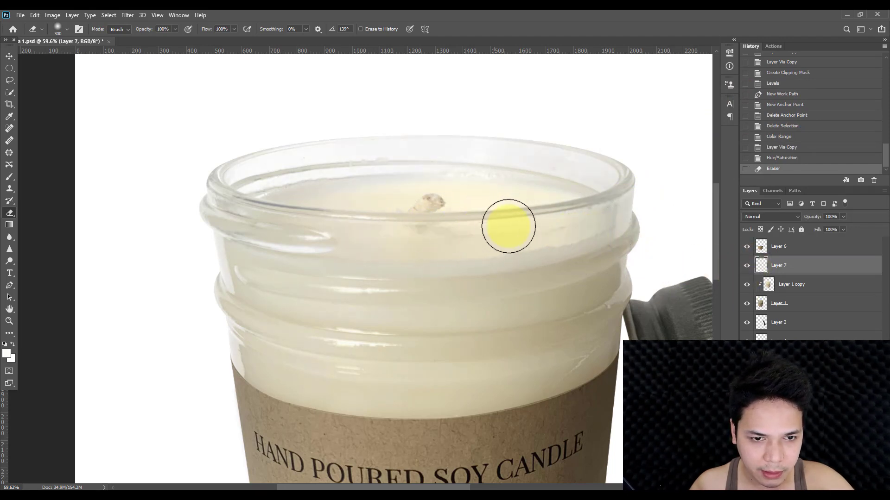
key(bracketleft)
right_click(510, 226)
mouse_move(256, 263)
mouse_down()
mouse_move(244, 251)
mouse_move(305, 246)
mouse_up()
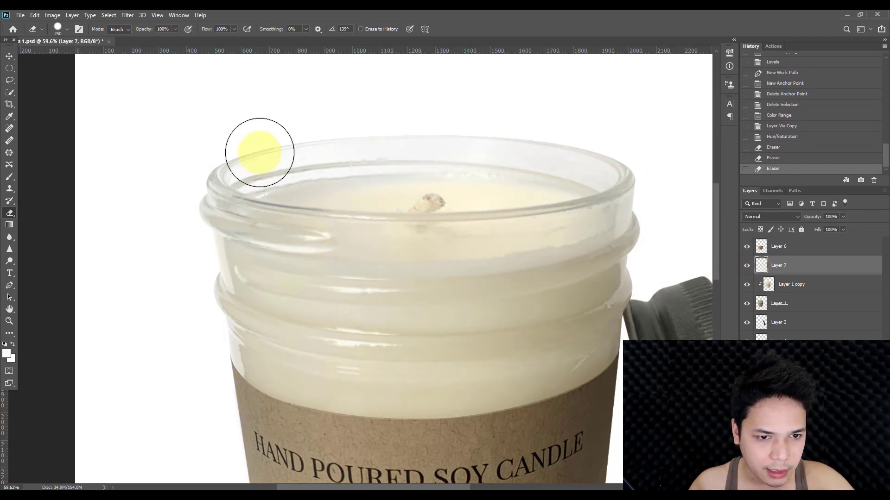
Step: Compare the jar with and without Layer 7, and erase the overlay along the rim's front edge and upper threads with a smaller brush
scroll(271, 146, up, 3)
click(747, 267)
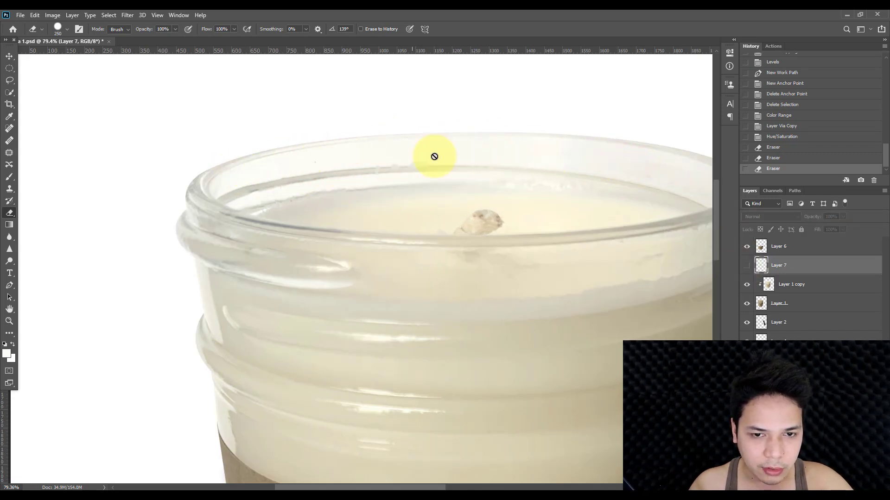
click(746, 265)
key(bracketleft)
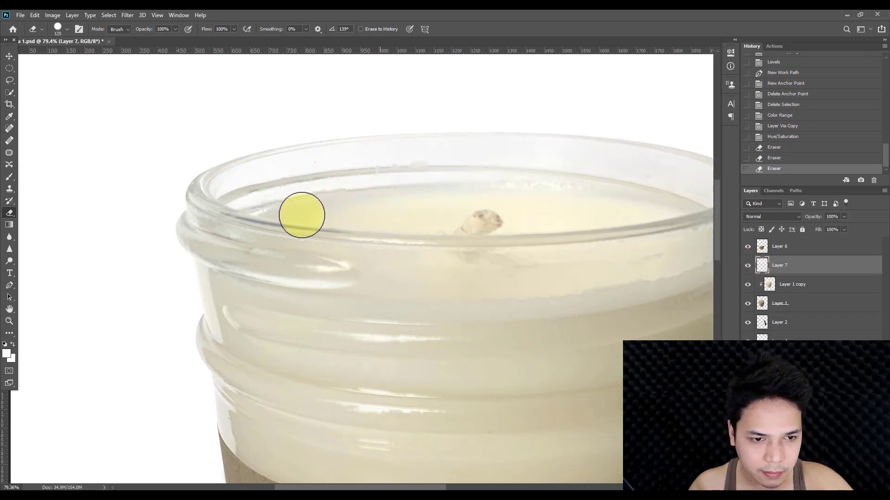
drag(284, 234, 287, 234)
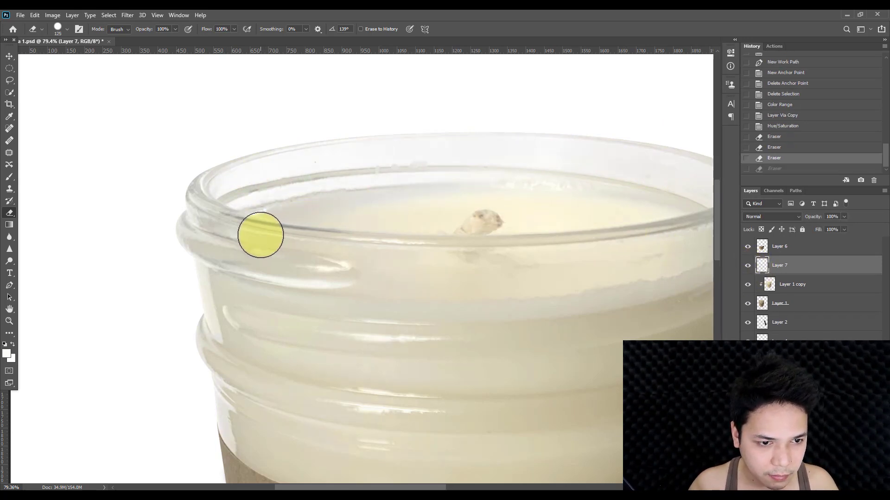
right_click(260, 234)
click(254, 240)
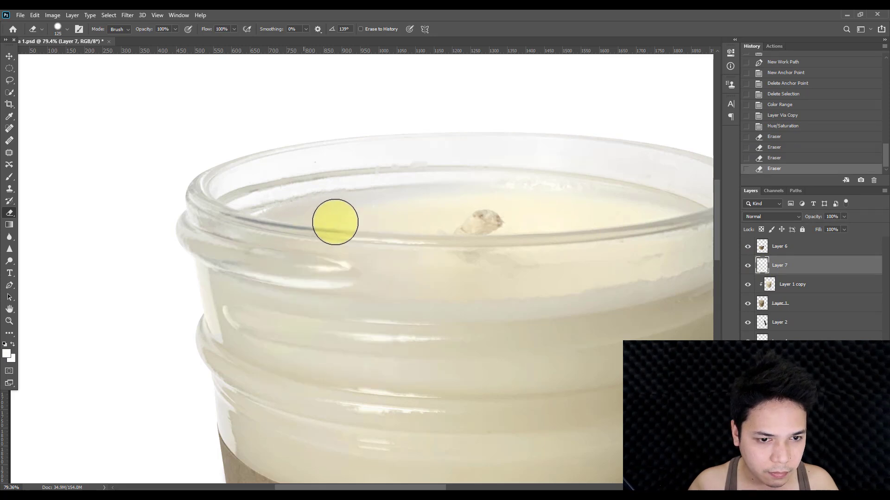
drag(702, 239, 379, 290)
drag(681, 306, 449, 346)
Step: Enlarge the eraser in stages to 800 px and erase the remaining Layer 7 overlay around the jar
scroll(442, 335, down, 5)
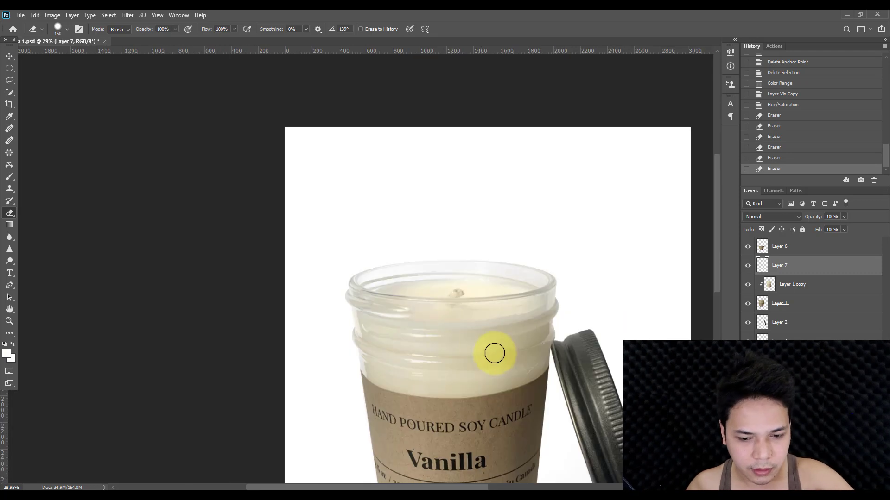
key(bracketright)
key(bracketright)
key(bracketright)
key(bracketright)
click(341, 343)
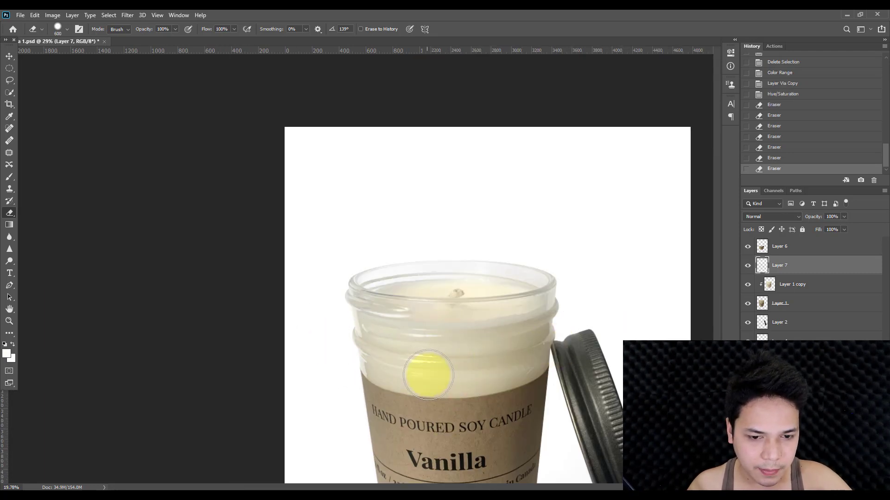
scroll(427, 375, down, 5)
key(bracketright)
key(bracketright)
click(260, 212)
scroll(334, 254, up, 3)
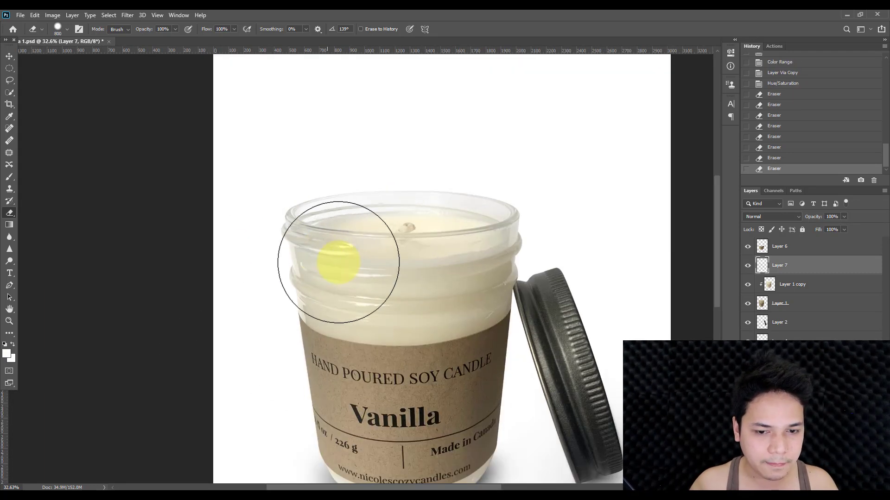
Step: Make the lid's layer, Layer 2, the active layer with the Move tool
click(9, 56)
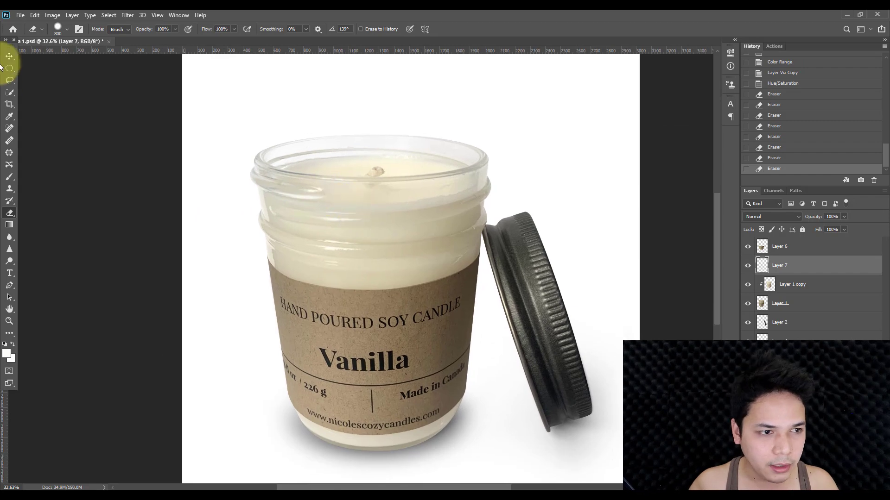
right_click(515, 293)
click(520, 304)
scroll(520, 290, up, 3)
right_click(520, 290)
click(524, 295)
Step: Check the jar and lid up close and as a whole, and save the document
drag(398, 293, 427, 236)
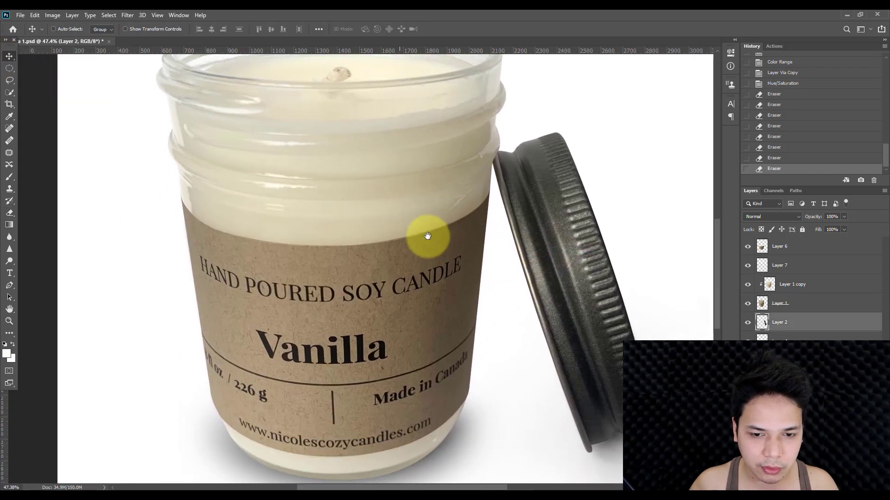
scroll(622, 296, up, 6)
scroll(622, 296, down, 3)
scroll(621, 300, down, 3)
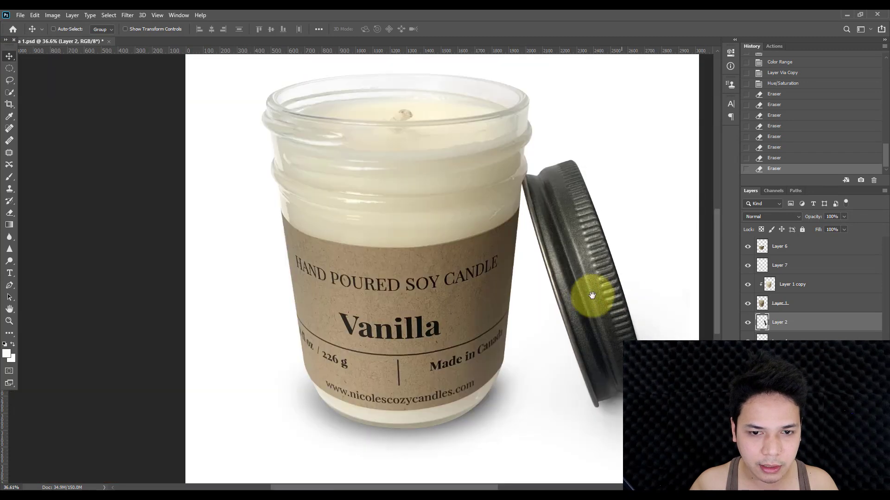
scroll(405, 260, down, 1)
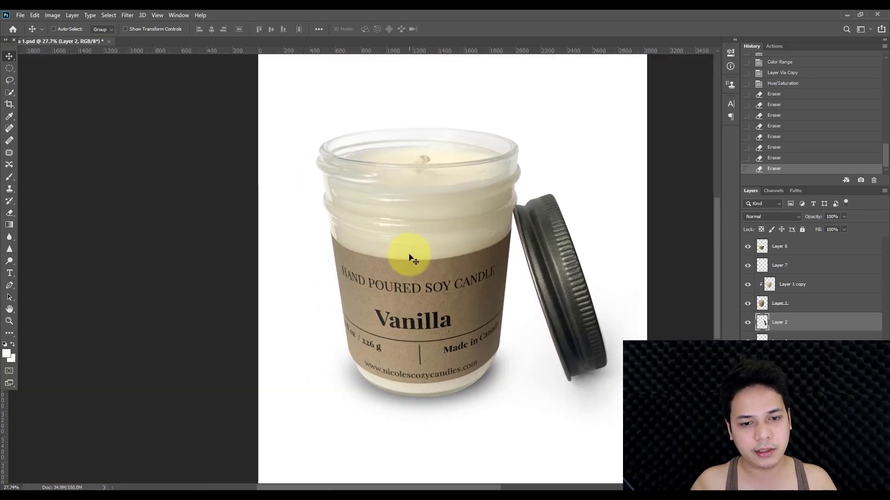
scroll(411, 259, down, 2)
scroll(312, 199, up, 3)
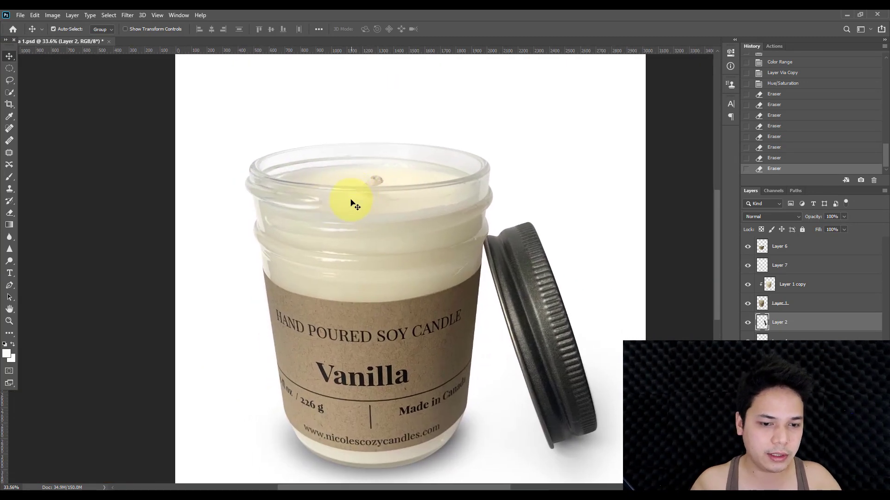
key(ctrl+s)
Step: Duplicate the label's layer, Layer 6, and clip the copy to the original as a clipping mask
scroll(354, 218, up, 1)
right_click(454, 305)
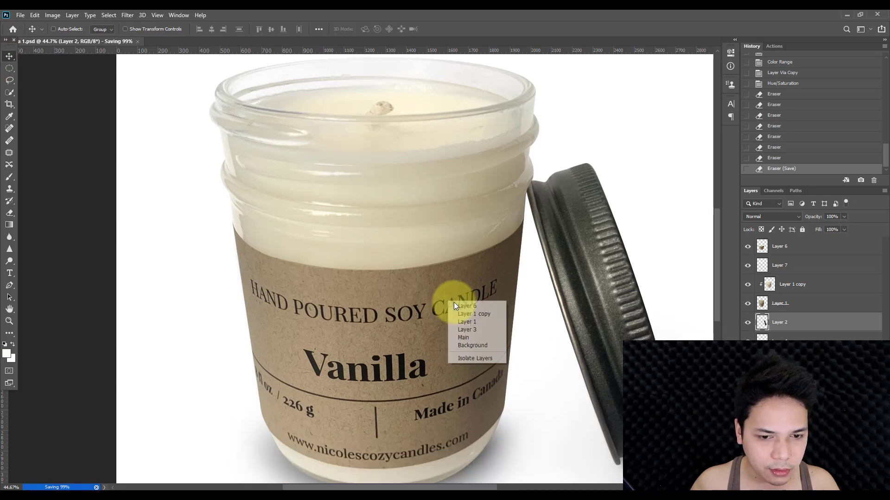
click(456, 305)
scroll(367, 333, up, 2)
scroll(440, 302, down, 3)
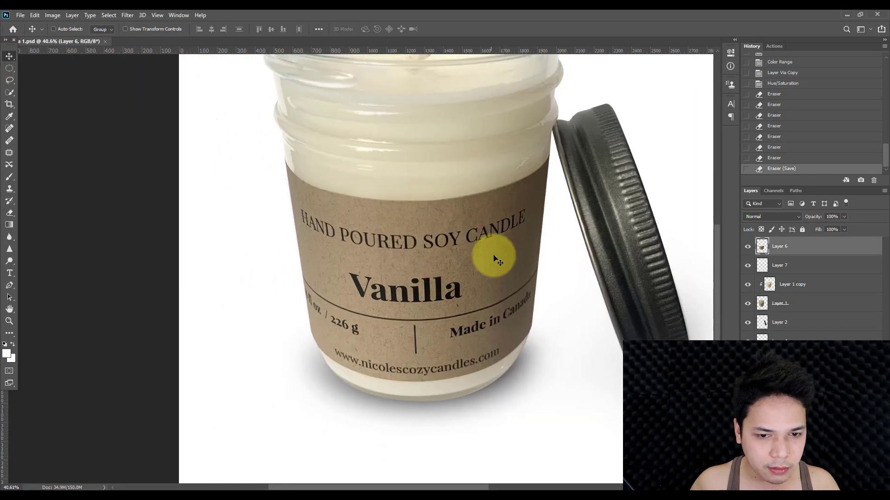
scroll(488, 287, up, 2)
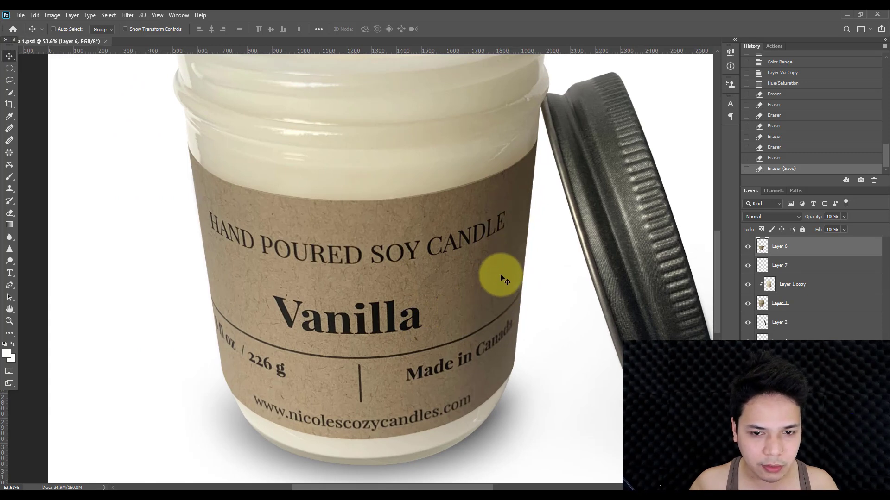
scroll(502, 280, down, 3)
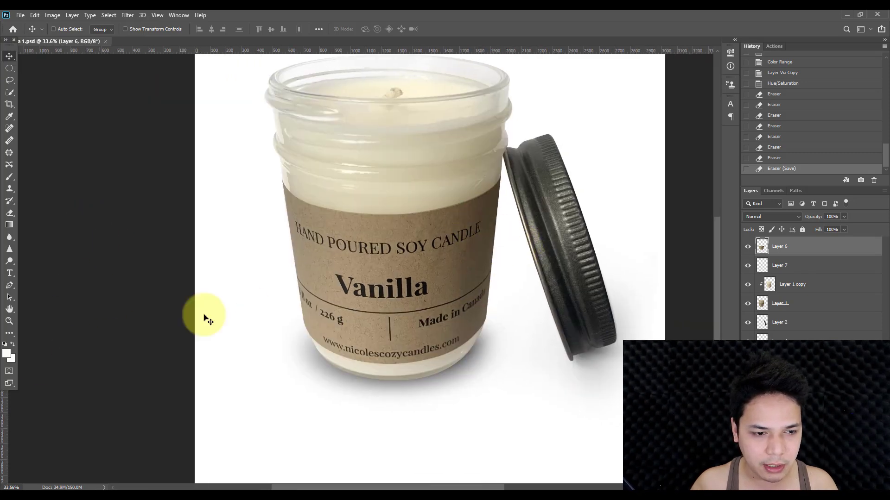
scroll(396, 228, up, 2)
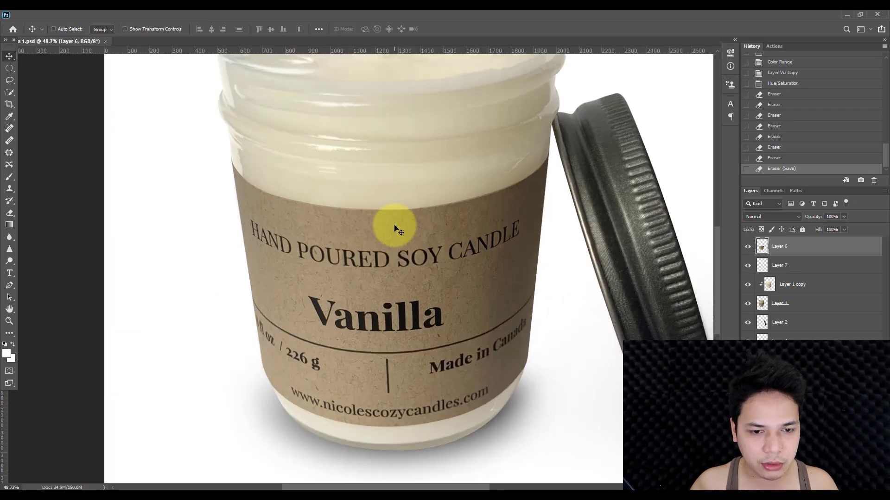
scroll(397, 229, up, 1)
key(ctrl)
key(ctrl+j)
right_click(790, 246)
click(718, 277)
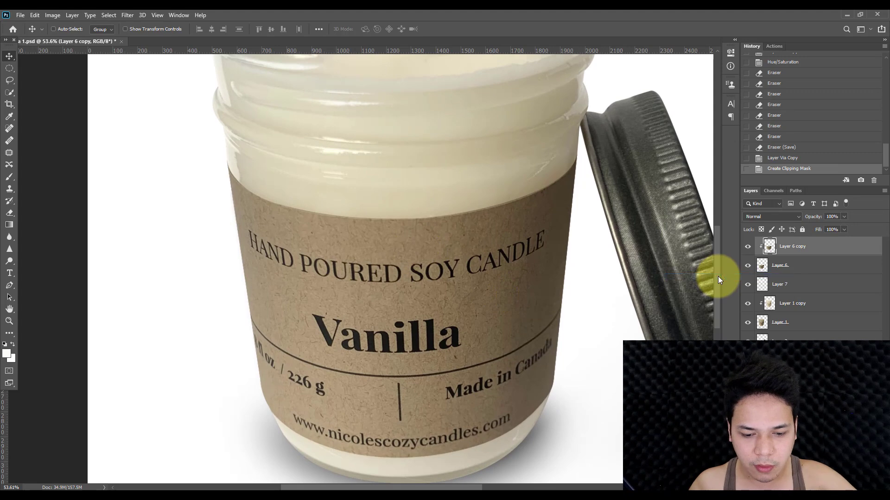
Step: Brighten the clipped label copy with Levels, setting the white input level to 230
key(ctrl+l)
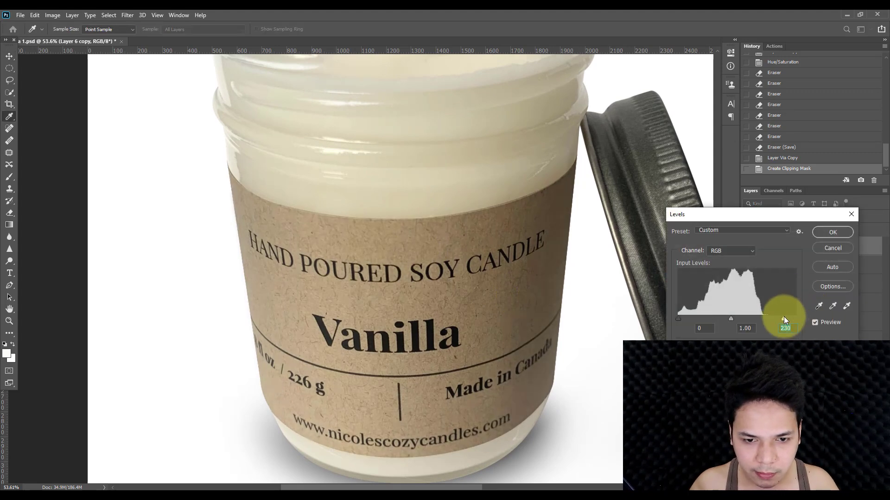
click(841, 231)
key(e)
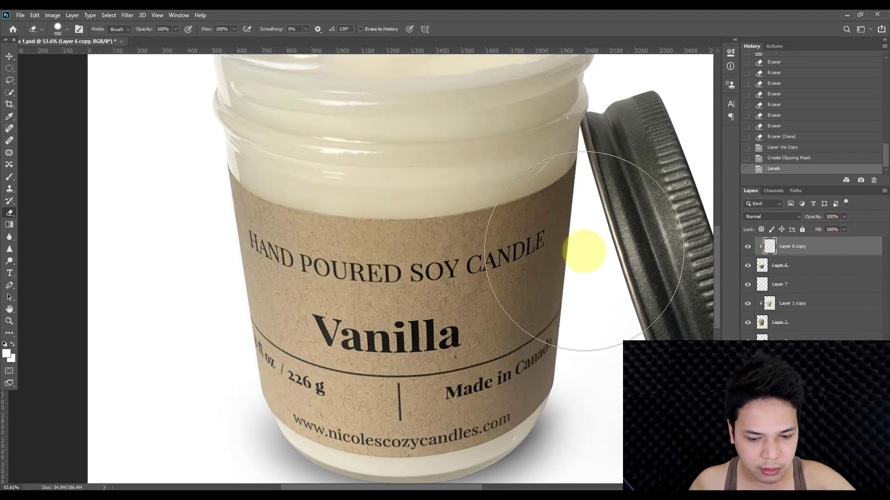
Step: Erase the brightened copy over the label's left side with a soft 1200 px eraser in place of the hard one
scroll(462, 243, down, 2)
drag(346, 230, 357, 318)
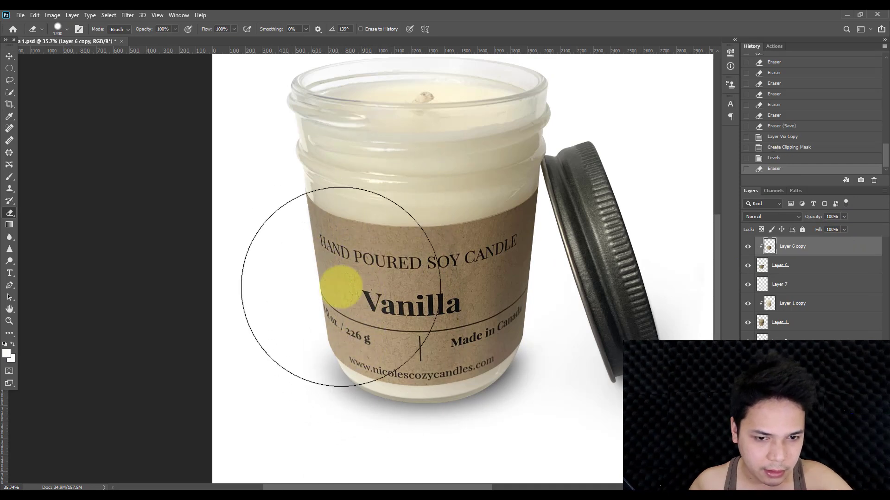
key(ctrl+z)
right_click(409, 273)
click(445, 285)
key(Return)
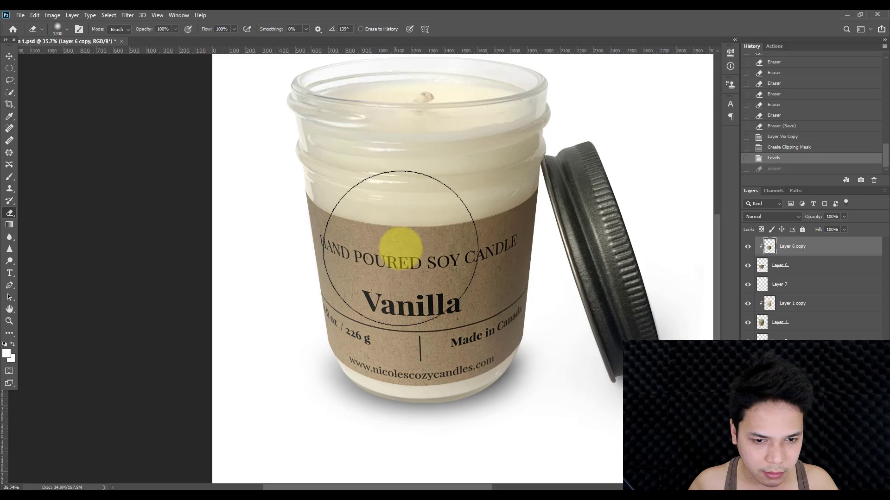
Step: Brighten the remaining part of Layer 6 copy with Levels, setting the midtones to 1.06 and the white input to 229
key(ctrl+l)
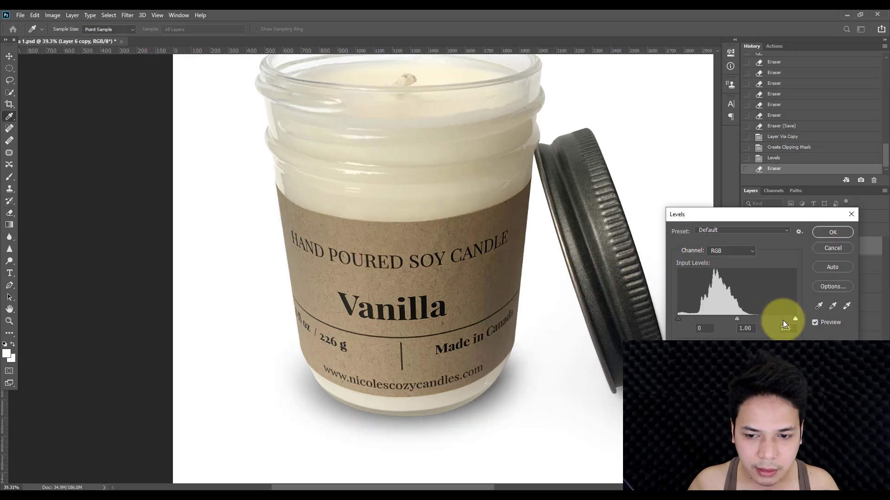
drag(783, 321, 729, 319)
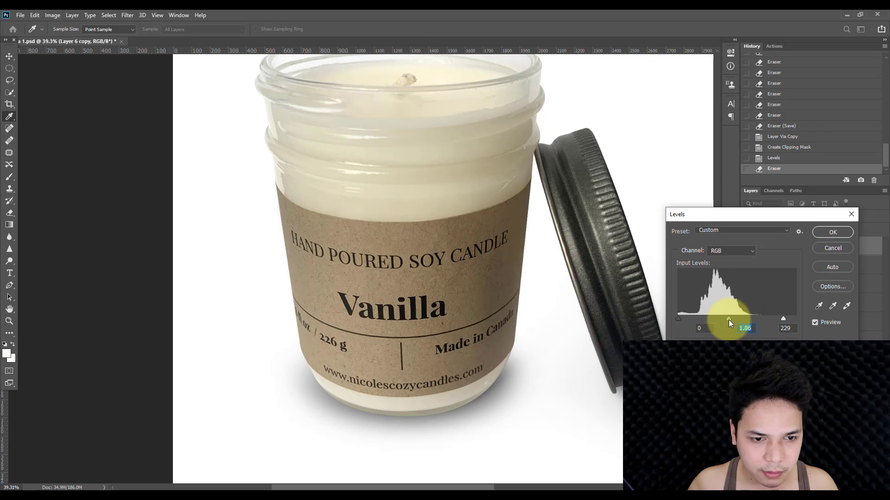
click(825, 233)
Step: Compare the label with and without Layer 6 copy, and try and undo one further eraser stroke
key(ctrl+0)
scroll(387, 268, down, 1)
scroll(333, 273, up, 3)
drag(334, 281, 363, 266)
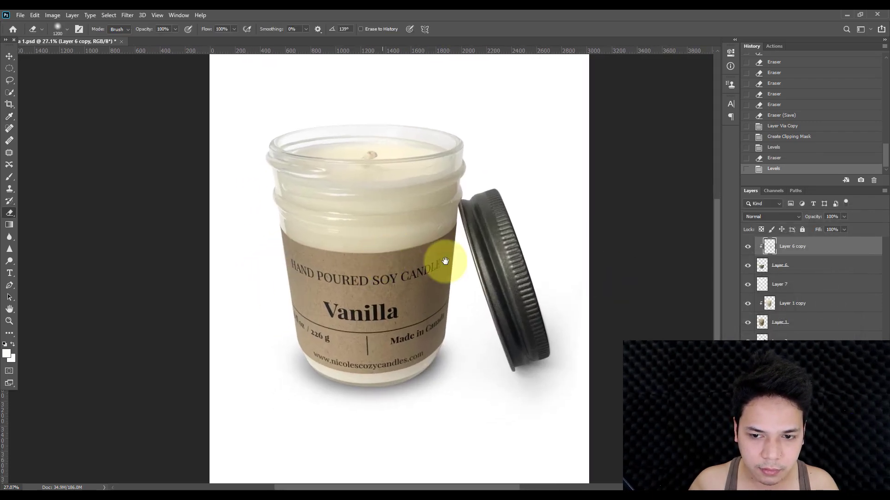
click(748, 247)
click(747, 247)
scroll(376, 222, up, 1)
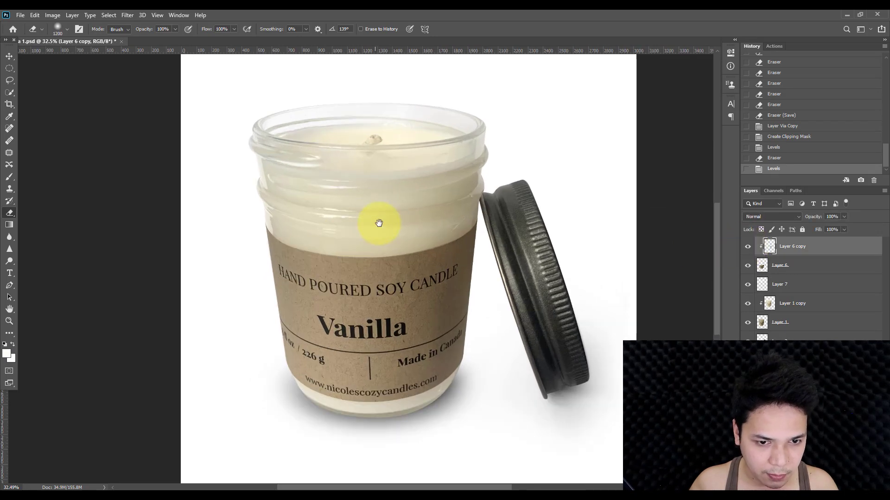
mouse_move(361, 228)
mouse_down()
mouse_move(439, 180)
mouse_move(472, 191)
mouse_move(441, 200)
mouse_up()
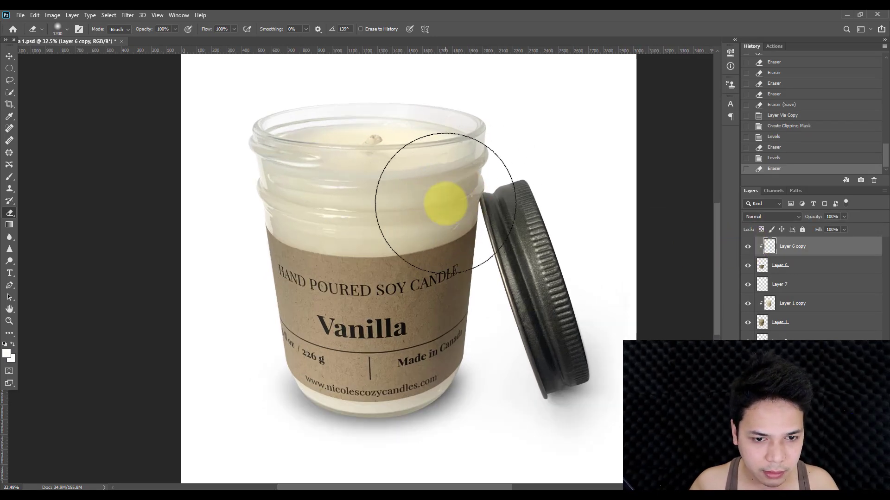
key(ctrl+z)
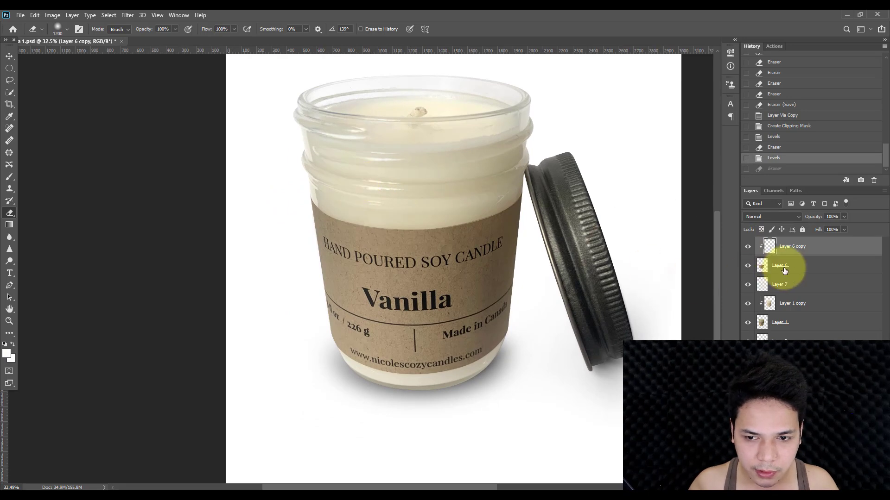
Step: Duplicate Layer 6 together with its clipped copy, merge the duplicates, and clip the merged layer to Layer 6
shift+click(780, 267)
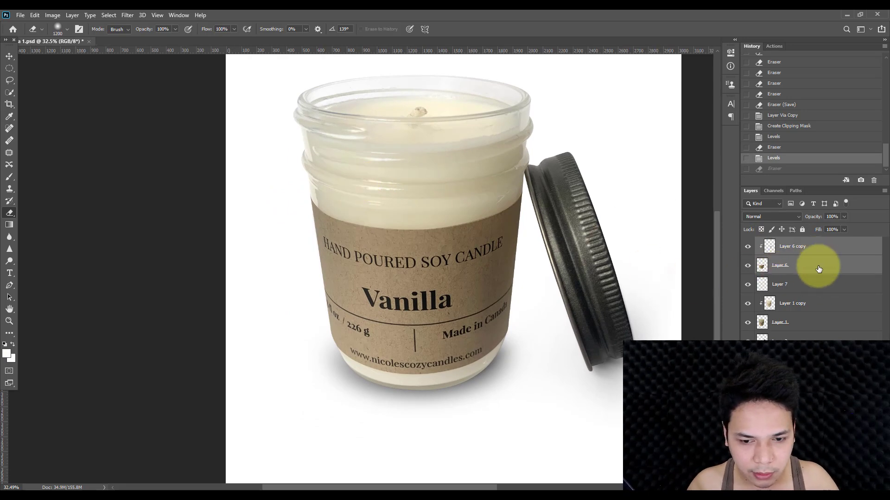
key(ctrl+j)
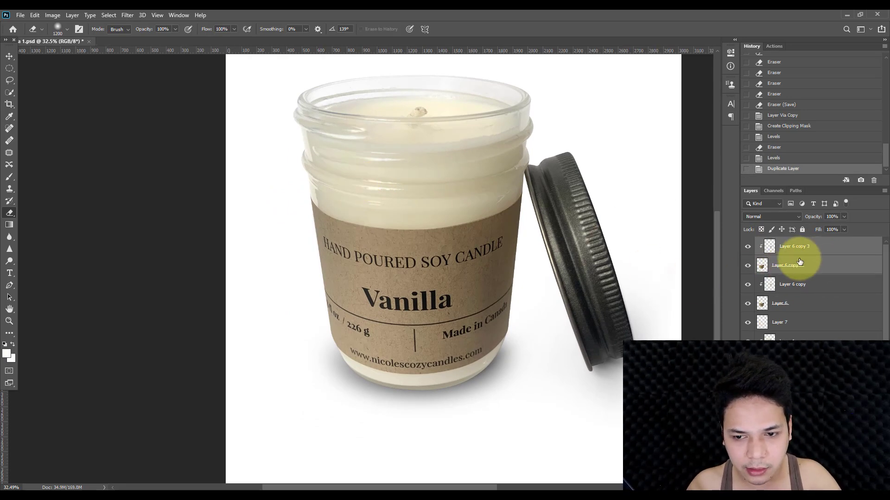
key(ctrl+e)
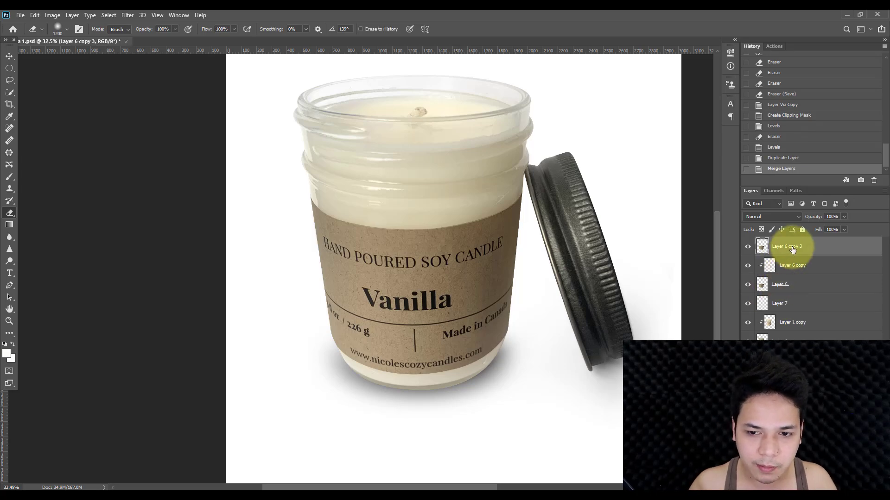
right_click(792, 249)
click(730, 278)
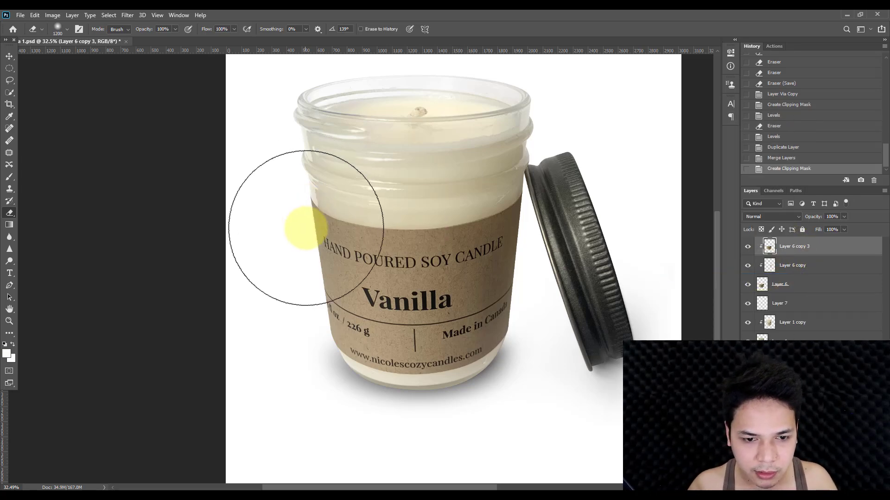
Step: Raise the merged label layer's saturation to +40 with Hue/Saturation
scroll(401, 278, up, 2)
key(ctrl+u)
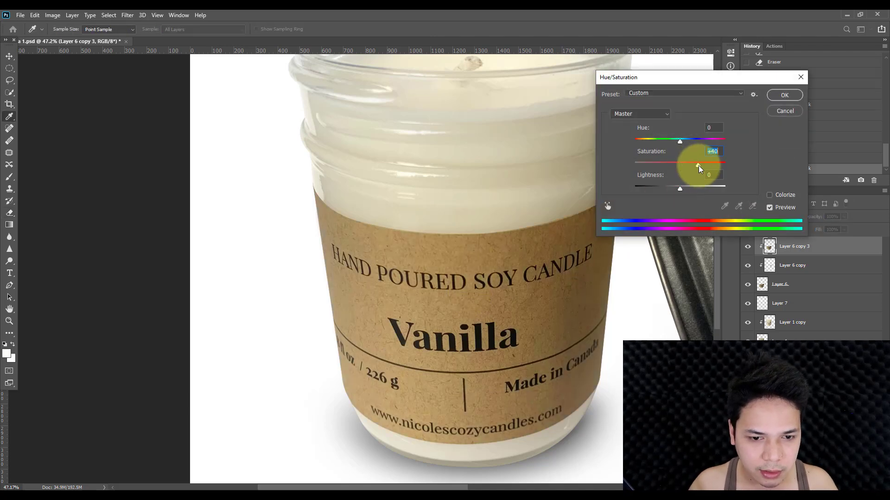
click(783, 97)
key(e)
scroll(493, 228, down, 3)
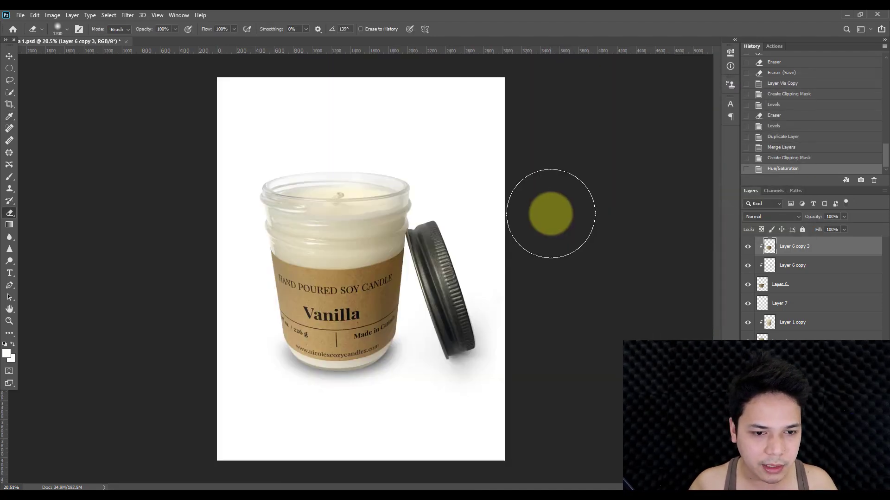
Step: Compare the label before and after the Hue/Saturation change, ending on the Hue/Saturation history state
key(ctrl+z)
key(ctrl+z)
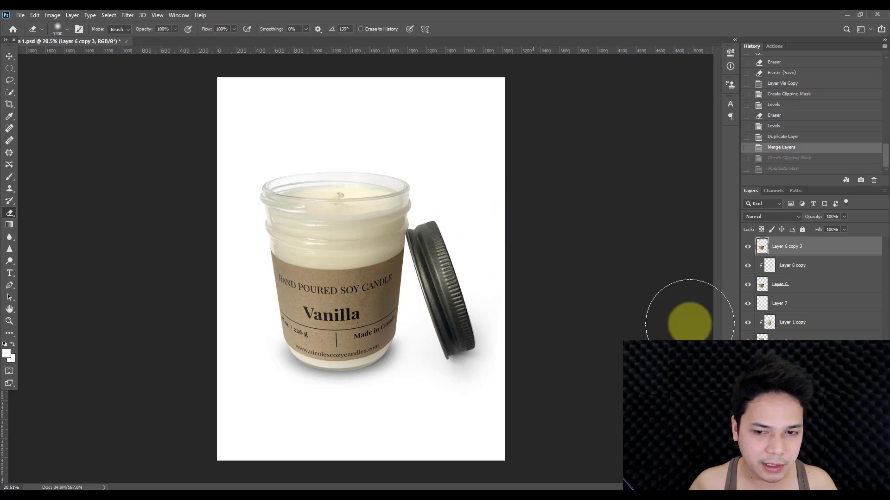
click(791, 173)
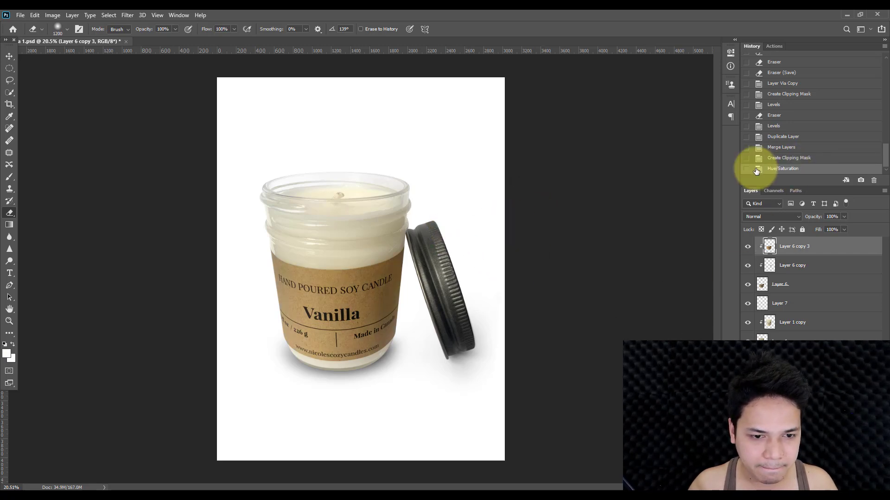
Step: Outline the wick on Layer 1 copy with a closed Pen path, convert it to a selection, and copy it to a new layer
click(9, 55)
scroll(248, 210, up, 2)
scroll(248, 211, up, 9)
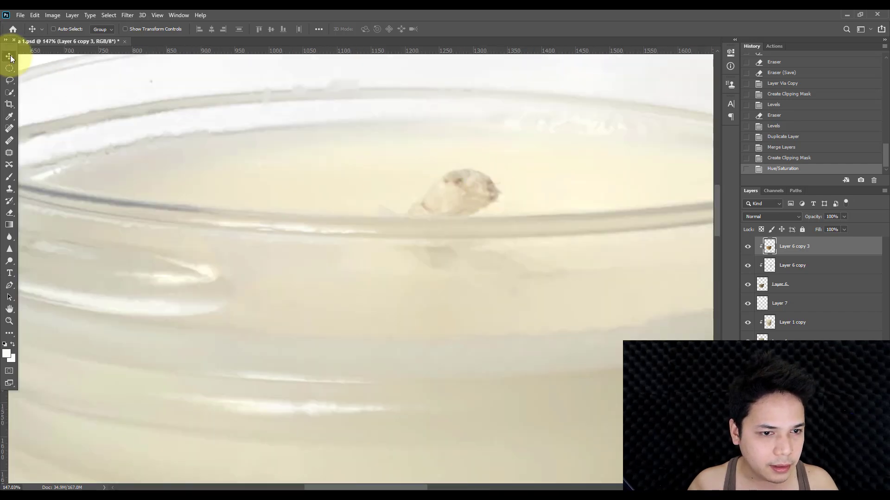
ctrl+click(445, 186)
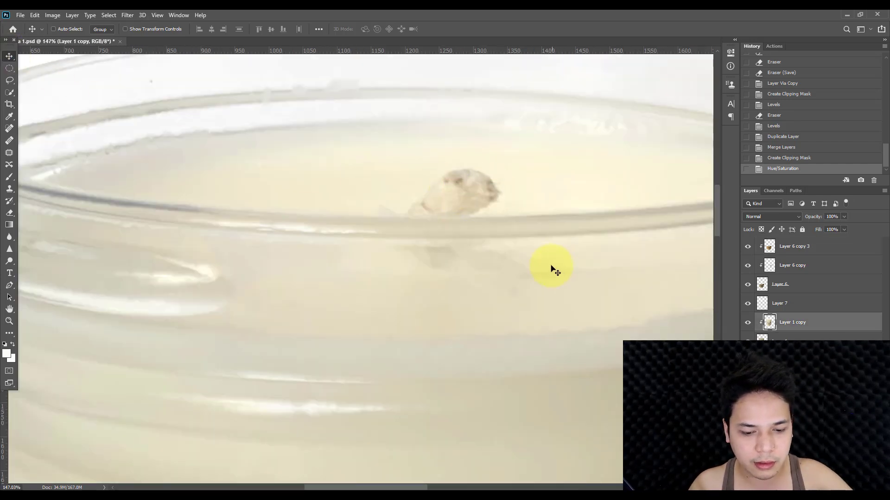
scroll(427, 245, up, 2)
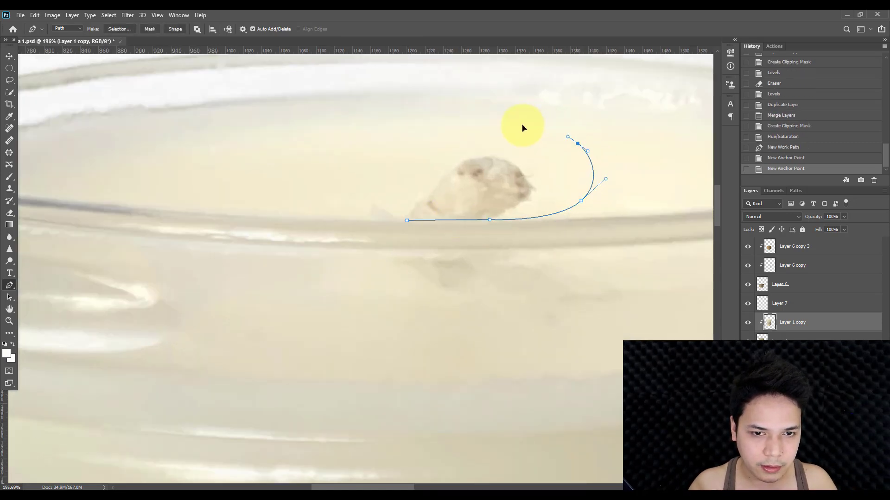
right_click(480, 252)
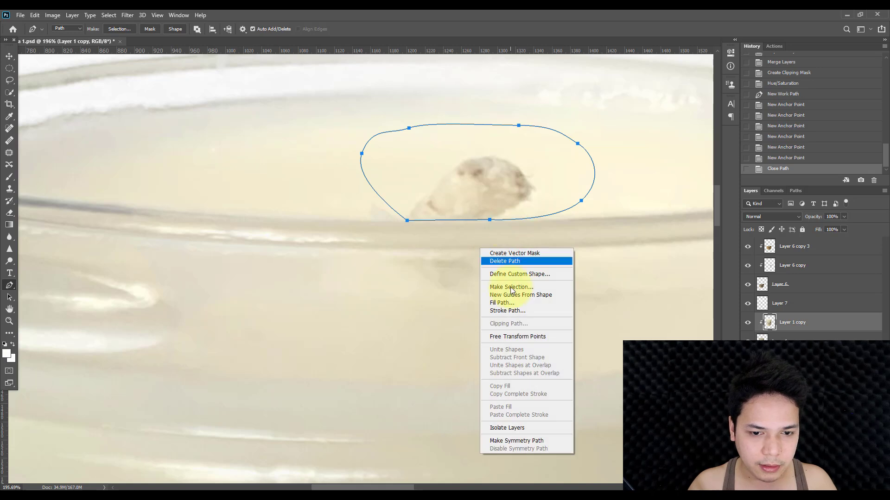
click(511, 285)
key(Return)
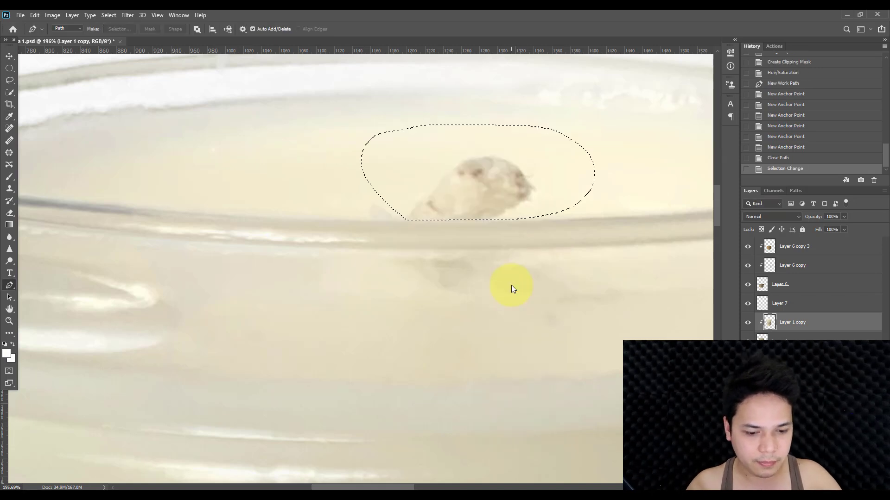
key(ctrl+j)
Step: Move the wick copy to the left of the original and rotate it to a more upright angle with Free Transform
click(10, 56)
drag(378, 181, 135, 173)
key(ctrl+t)
drag(406, 183, 362, 79)
key(Return)
key(ctrl+t)
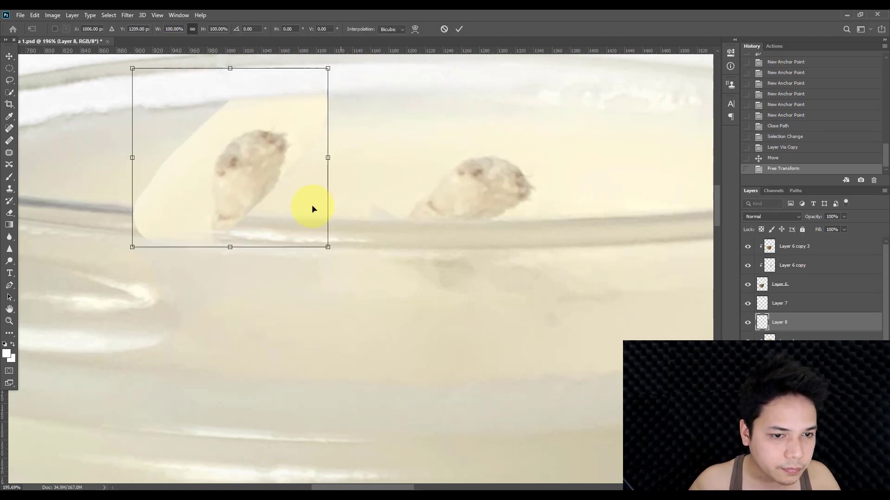
drag(323, 185, 374, 218)
key(Return)
Step: Move the wick copy onto the empty white background above the jar
drag(389, 202, 392, 224)
key(ctrl+z)
scroll(380, 227, down, 5)
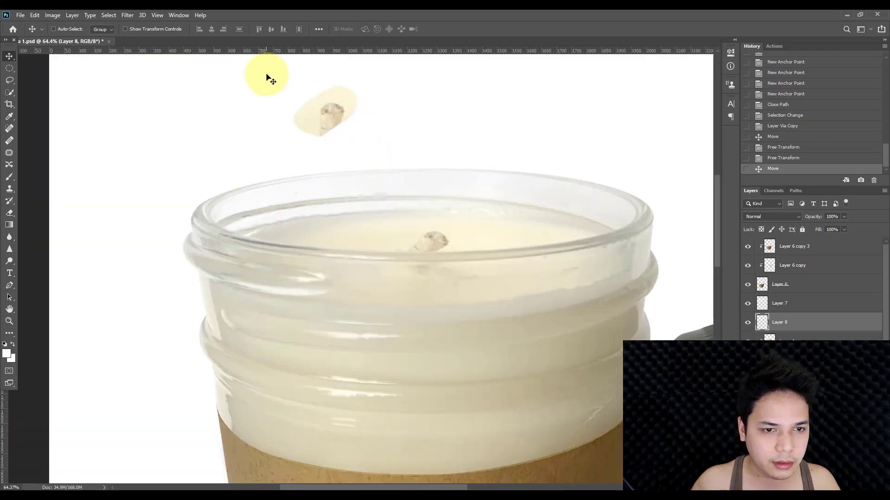
Step: Reduce the eraser to 45 px, change its brush tip, and erase the wax to the left of the copied wick
scroll(289, 94, up, 8)
key(e)
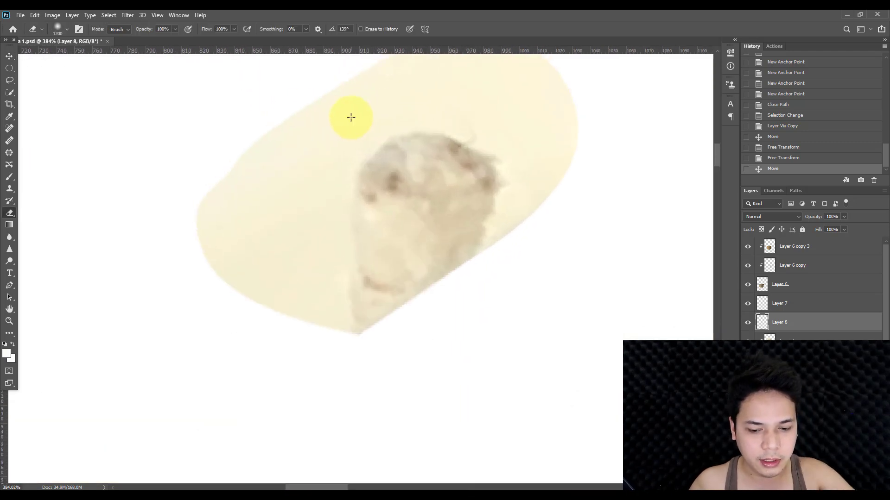
key(bracketleft)
key(bracketleft)
key(bracketleft)
key(bracketleft)
key(bracketleft)
key(bracketleft)
key(bracketleft)
key(bracketleft)
key(bracketleft)
key(bracketleft)
key(bracketleft)
key(bracketleft)
key(bracketleft)
key(bracketleft)
key(bracketleft)
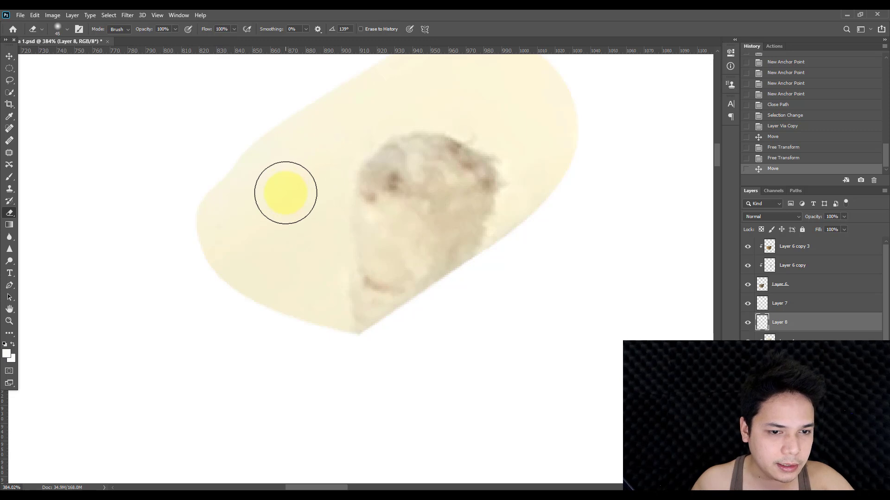
right_click(286, 193)
double_click(381, 232)
mouse_move(261, 211)
mouse_down()
mouse_move(277, 300)
mouse_move(292, 271)
mouse_up()
mouse_move(293, 271)
mouse_down()
mouse_move(293, 310)
mouse_move(288, 173)
mouse_move(269, 159)
mouse_up()
Step: Erase the rest of the wax surrounding the copied wick with a 60 px eraser
right_click(274, 228)
click(229, 194)
drag(229, 194, 228, 315)
drag(227, 315, 245, 290)
scroll(247, 291, down, 3)
click(288, 323)
mouse_move(284, 195)
mouse_down()
mouse_move(315, 155)
mouse_move(341, 140)
mouse_move(432, 136)
mouse_move(493, 198)
mouse_move(437, 148)
mouse_move(493, 204)
mouse_move(466, 259)
mouse_move(477, 185)
mouse_up()
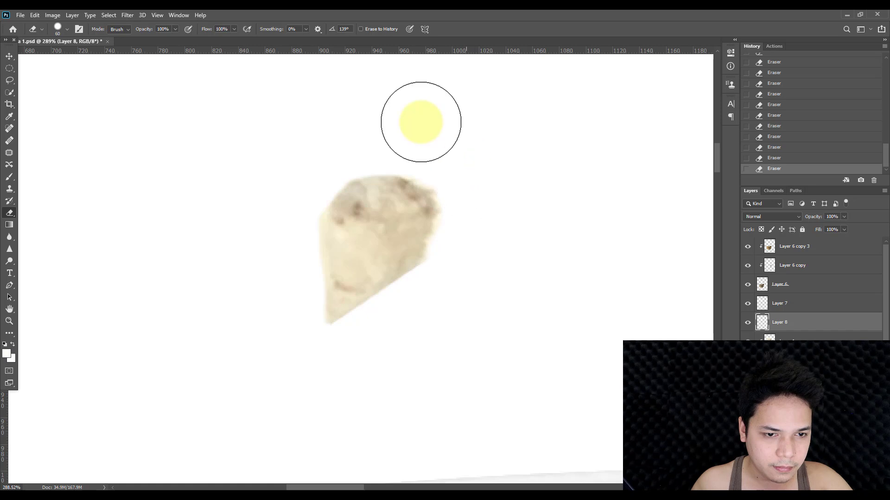
Step: Duplicate the cleaned-up wick layer, Layer 8
scroll(221, 188, down, 3)
scroll(231, 193, up, 1)
key(ctrl+j)
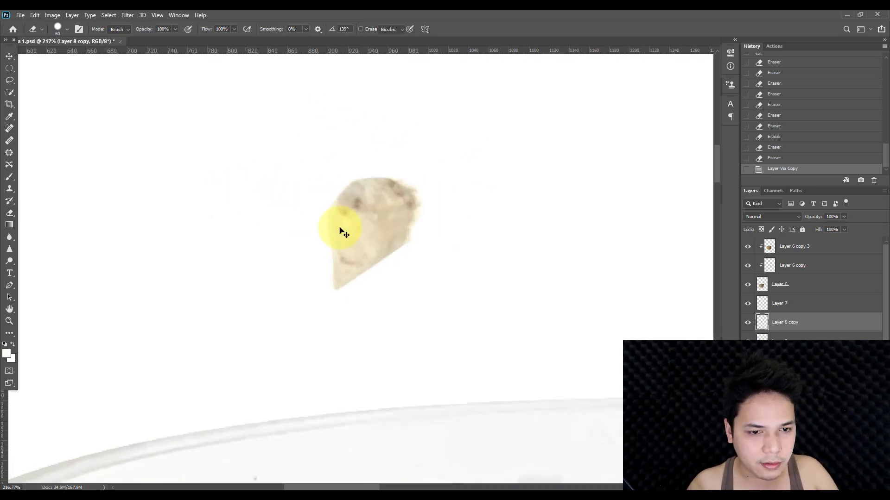
Step: Delete the duplicate wick layer and move the original Layer 8 wick piece further left on the white background
key(ctrl+t)
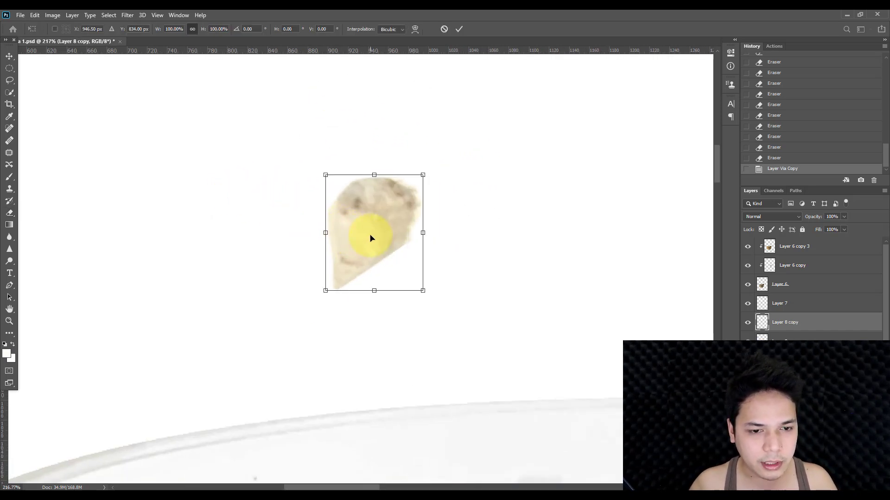
key(Escape)
key(Delete)
click(9, 56)
drag(440, 239, 364, 227)
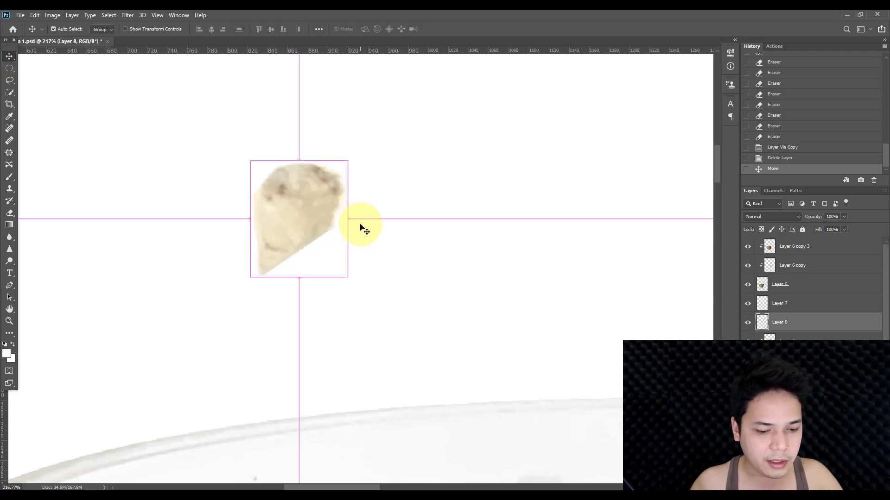
Step: Duplicate the Layer 8 wick piece and flip the copy horizontally in place
key(ctrl+j)
key(ctrl+t)
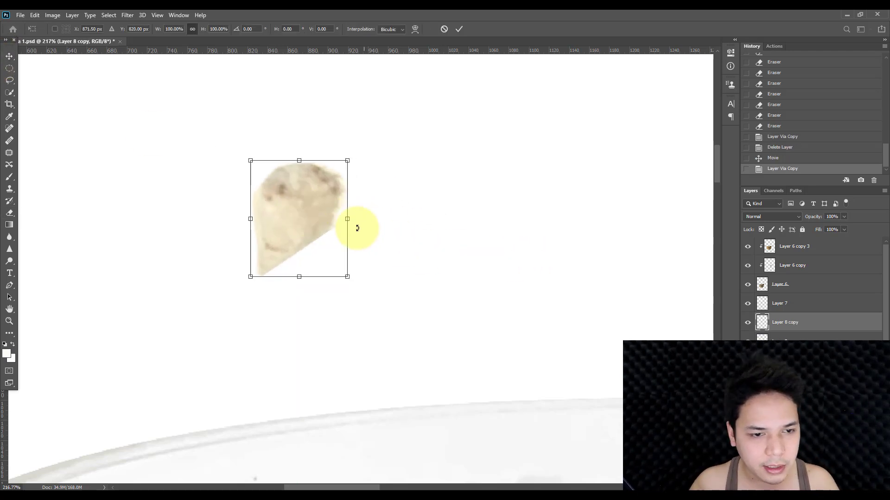
scroll(254, 195, up, 3)
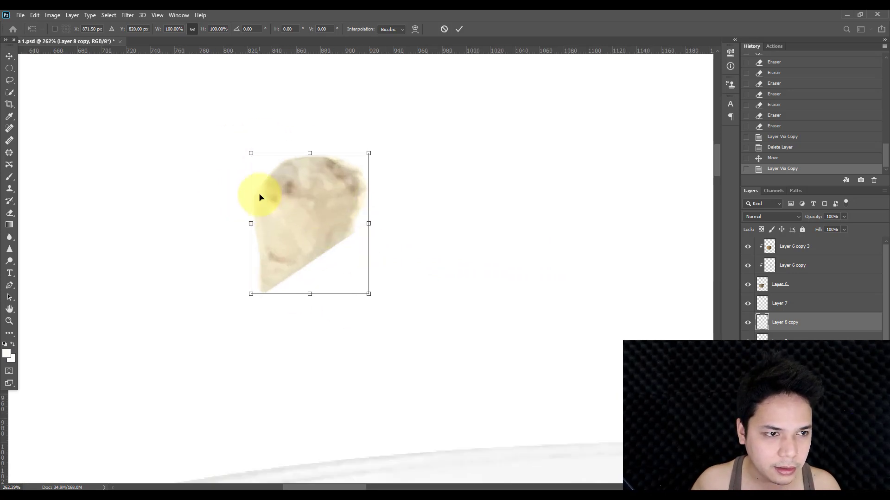
right_click(313, 191)
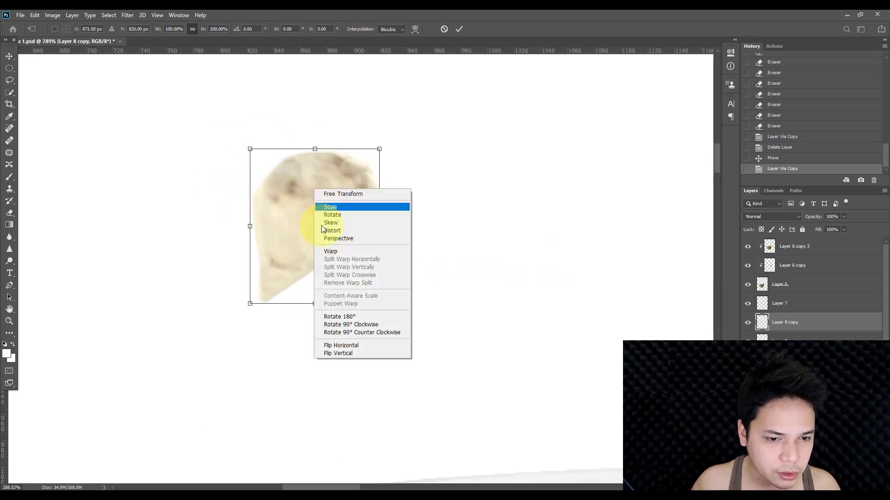
click(343, 348)
drag(341, 238, 514, 246)
key(ctrl+z)
key(Return)
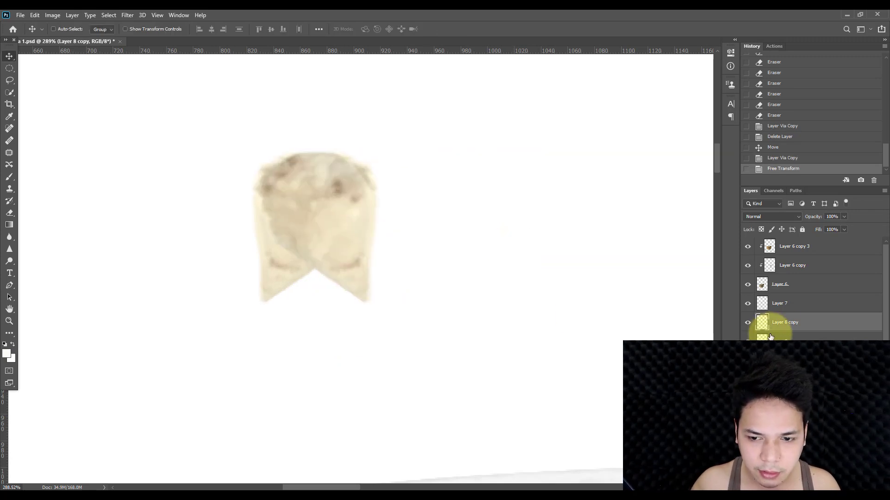
Step: Place the flipped wick copy beneath Layer 8 and fade Layer 8's lower-left tip with a soft 45 px eraser
drag(787, 336, 788, 334)
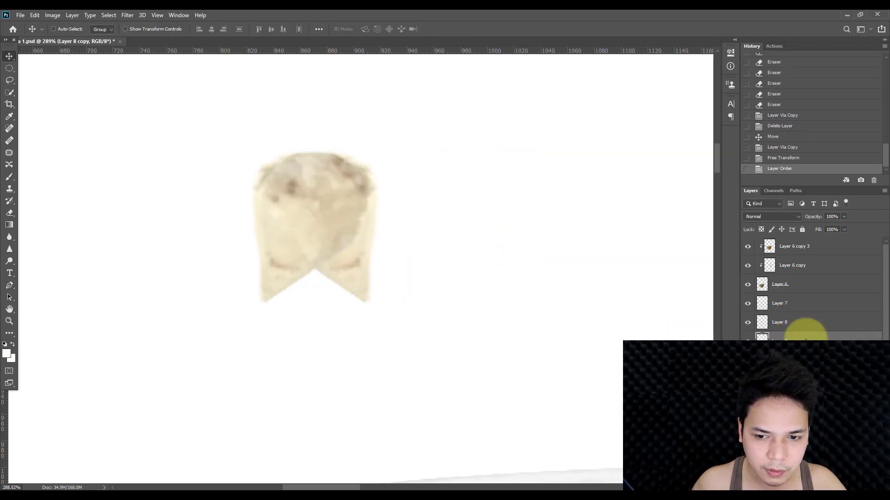
click(816, 330)
key(e)
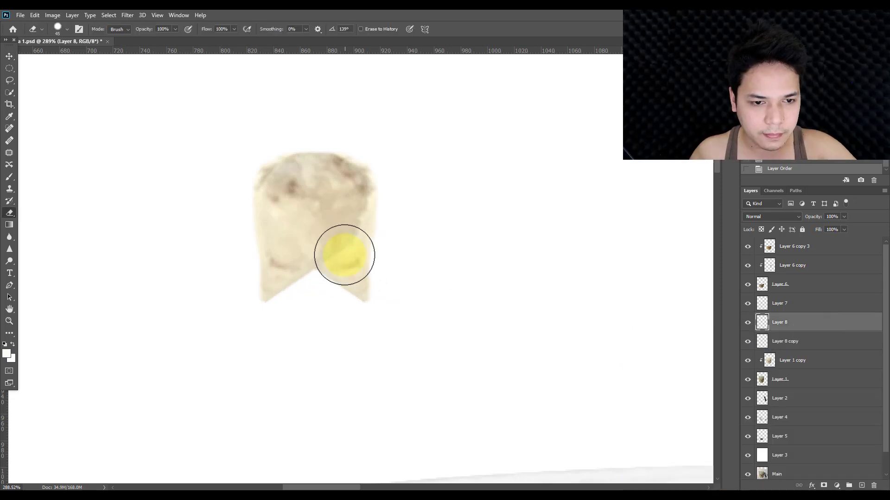
right_click(346, 245)
drag(389, 293, 399, 292)
click(268, 289)
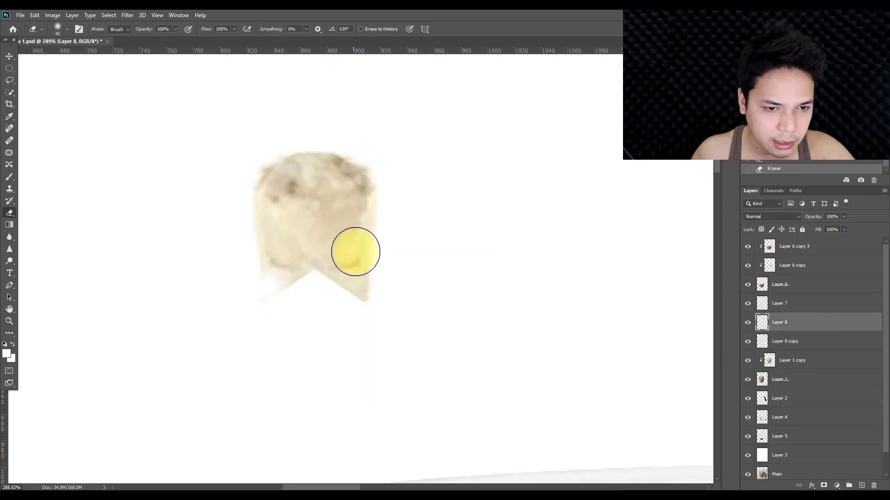
Step: Shift one wick half slightly to the left, touch up the overlap with the eraser, and merge Layer 8 with its copy
click(9, 56)
mouse_move(292, 214)
mouse_down()
mouse_move(309, 213)
mouse_move(300, 215)
mouse_up()
right_click(343, 247)
click(356, 253)
key(e)
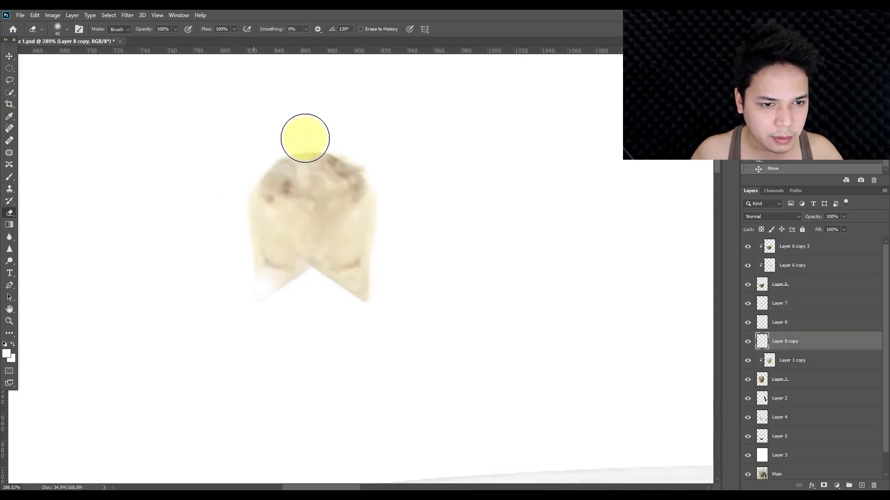
shift+click(769, 324)
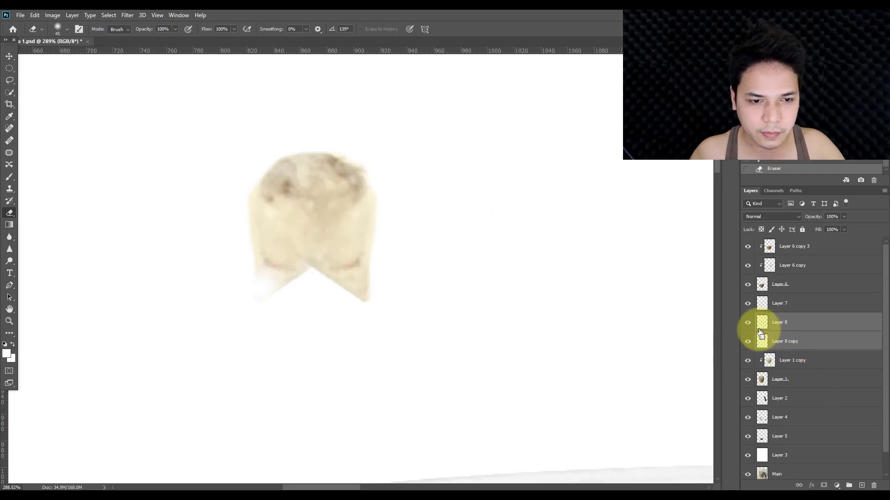
key(ctrl+e)
Step: Clone wick texture over the seam and the notch at the wick's base with a 40 px Clone Stamp
click(10, 190)
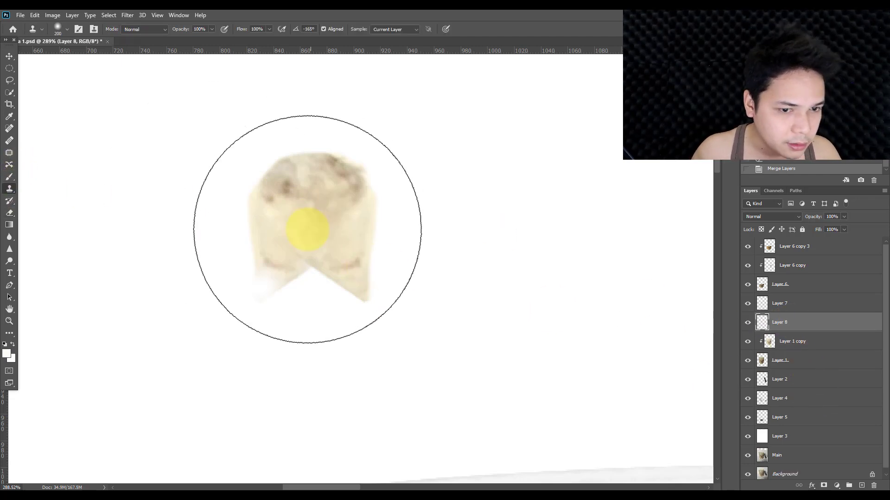
key(bracketleft)
key(bracketleft)
key(bracketleft)
key(bracketleft)
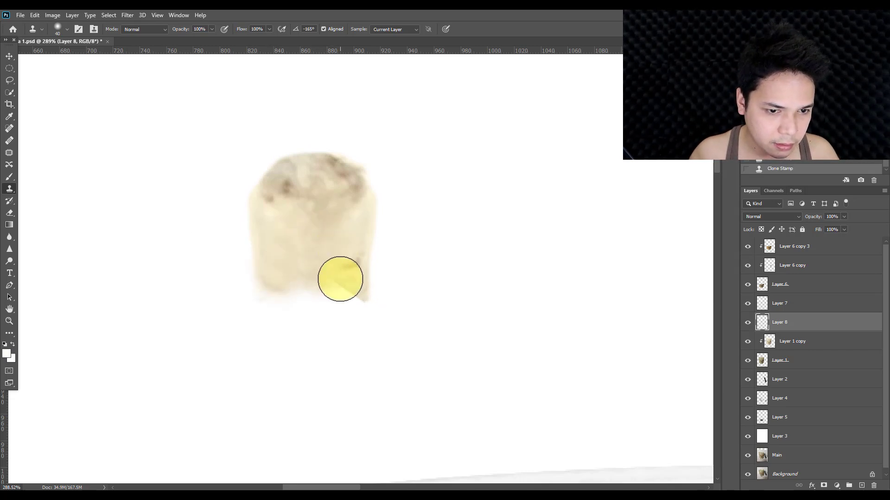
Step: Widen the base of the merged wick and stretch it downward to about 109 by 149 px
click(9, 56)
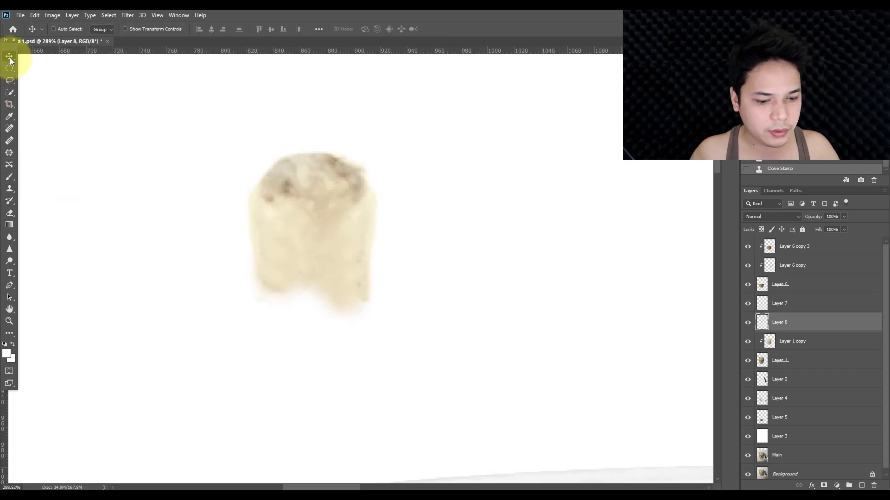
key(ctrl+t)
drag(379, 328, 382, 325)
drag(312, 338, 313, 353)
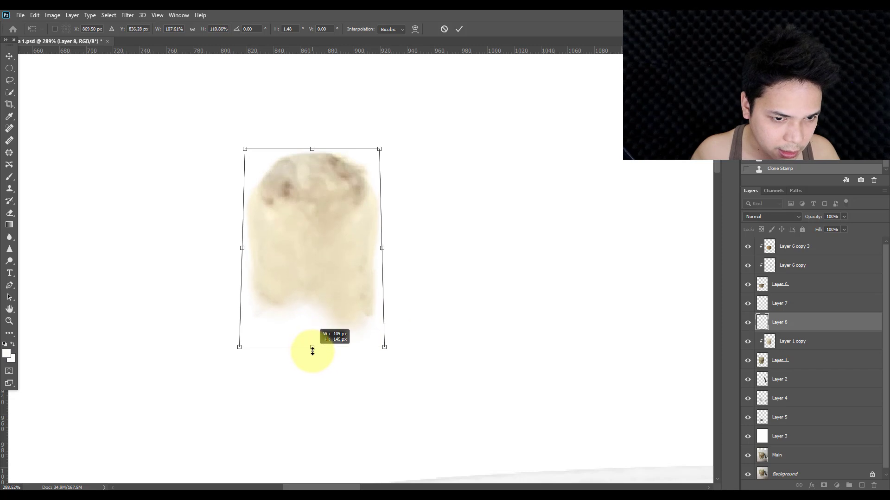
click(237, 347)
key(Return)
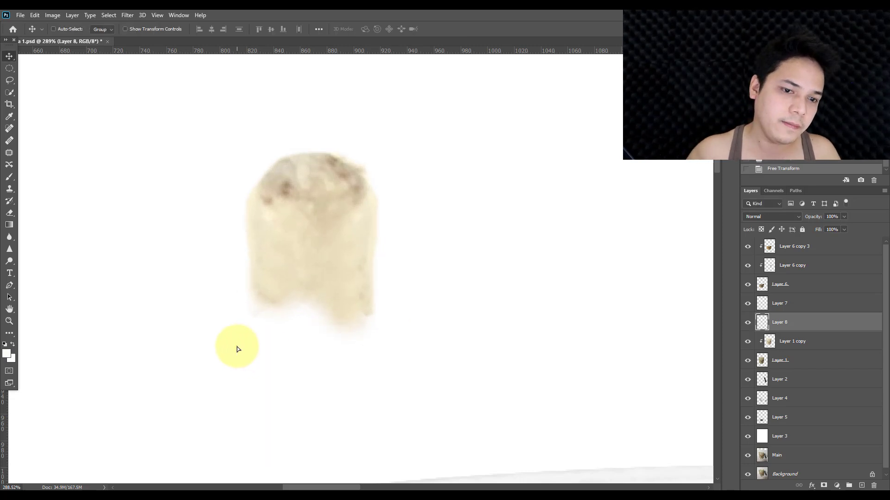
Step: Move the rebuilt wick onto the candle wax beside the original wick and soften its base with the eraser
scroll(44, 184, down, 1)
scroll(294, 177, down, 3)
drag(291, 185, 408, 302)
drag(541, 327, 531, 334)
scroll(406, 323, up, 3)
drag(404, 295, 440, 319)
scroll(448, 301, down, 3)
scroll(430, 333, up, 3)
scroll(441, 324, up, 3)
key(e)
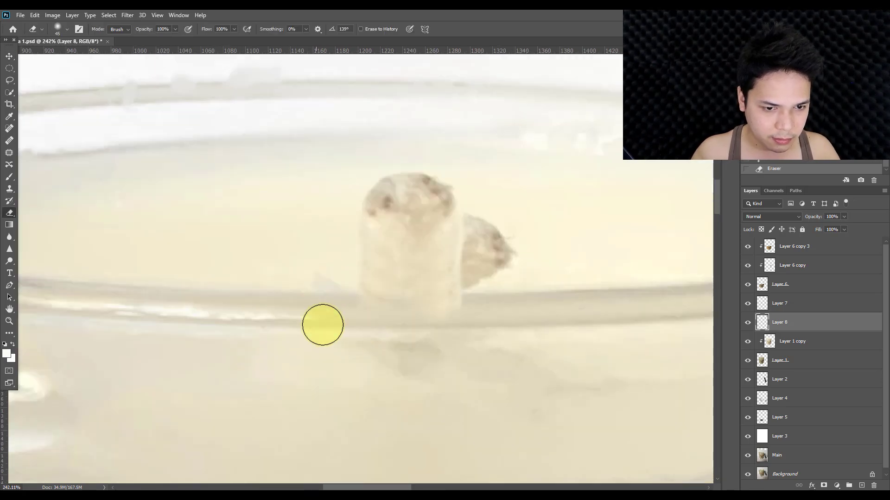
Step: Outline the wick's base below the glass rim with a closed pen path, make it an unfeathered selection, and delete that part
key(p)
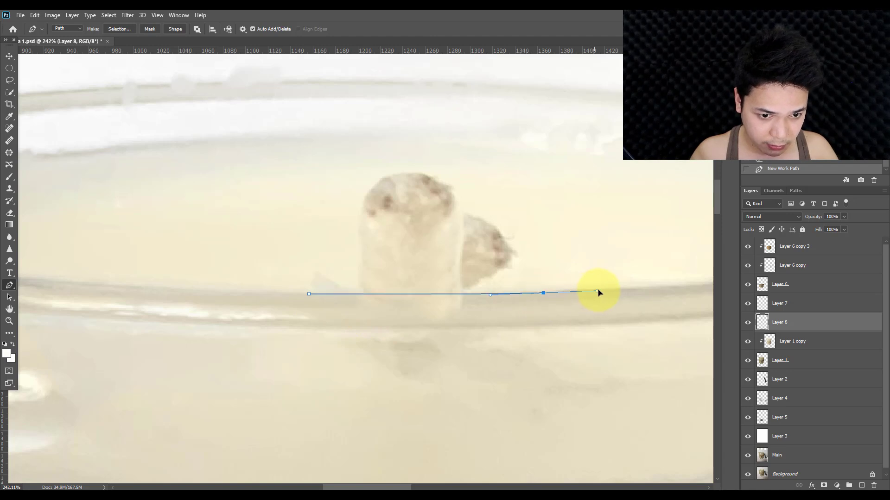
click(309, 296)
right_click(330, 182)
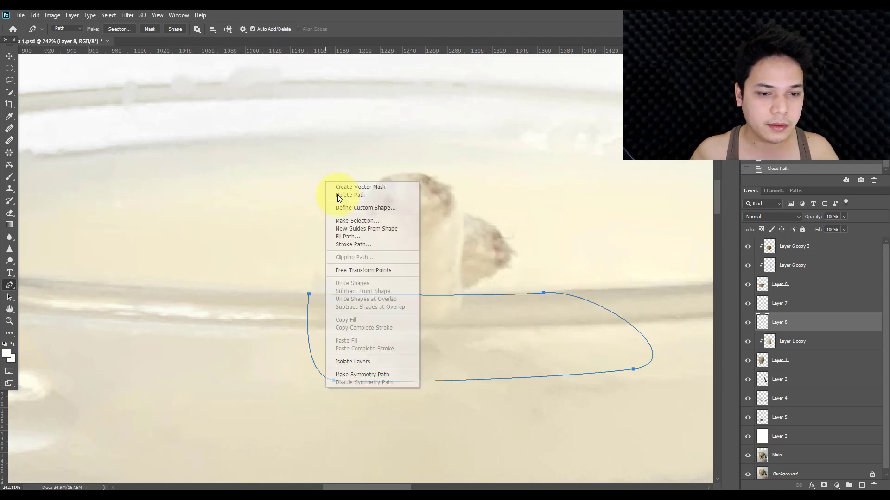
click(345, 220)
key(Return)
key(ctrl+z)
right_click(345, 220)
click(369, 258)
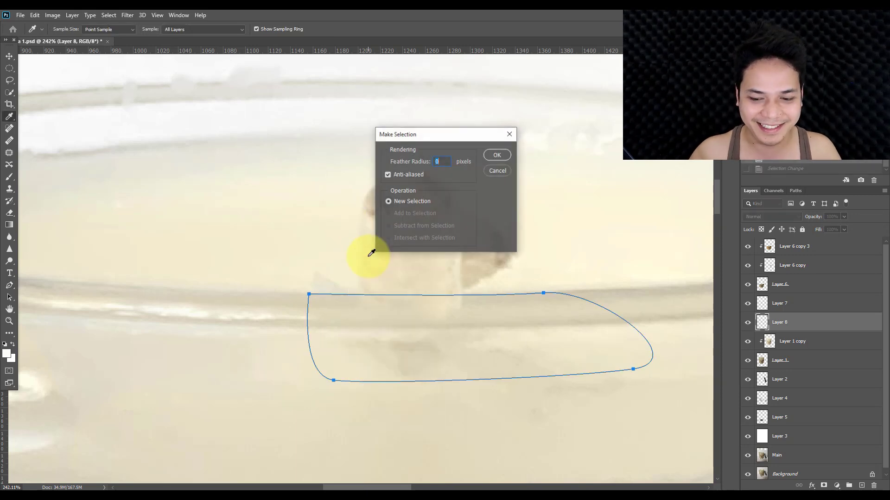
key(Return)
key(Delete)
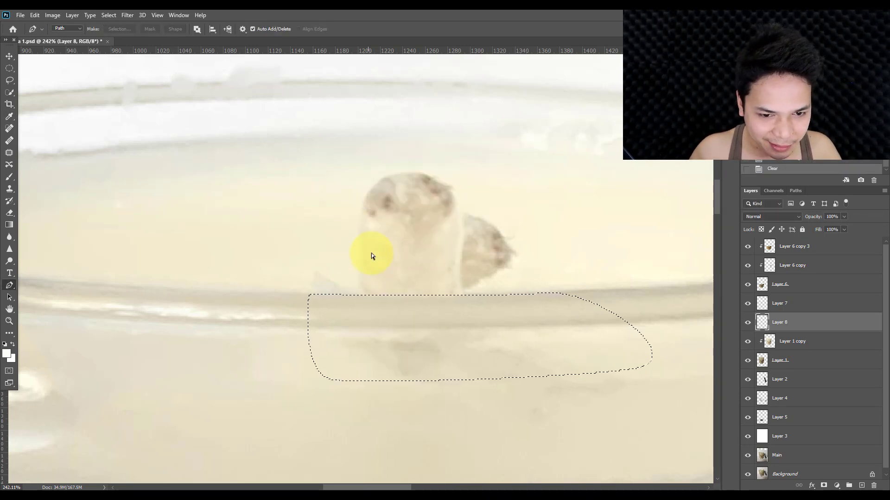
Step: Deselect and cover the original wick on Layer 1 copy with surrounding wax using a 60 px Clone Stamp
click(9, 58)
right_click(509, 238)
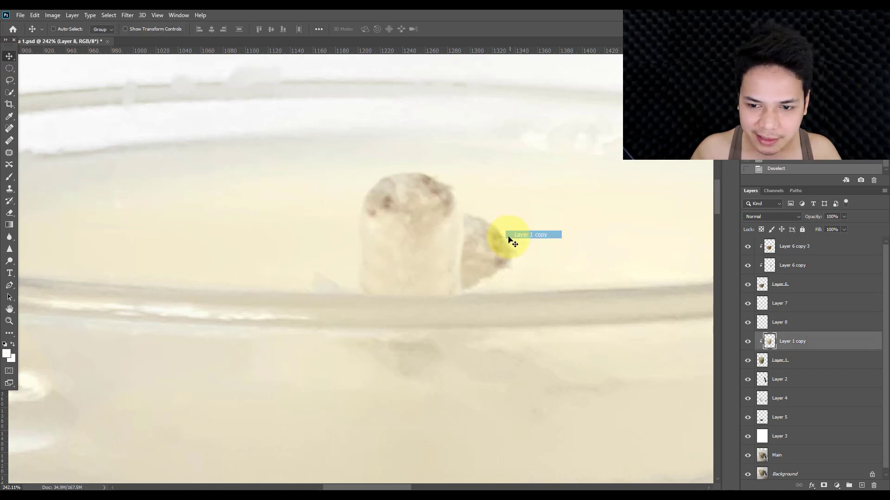
click(13, 189)
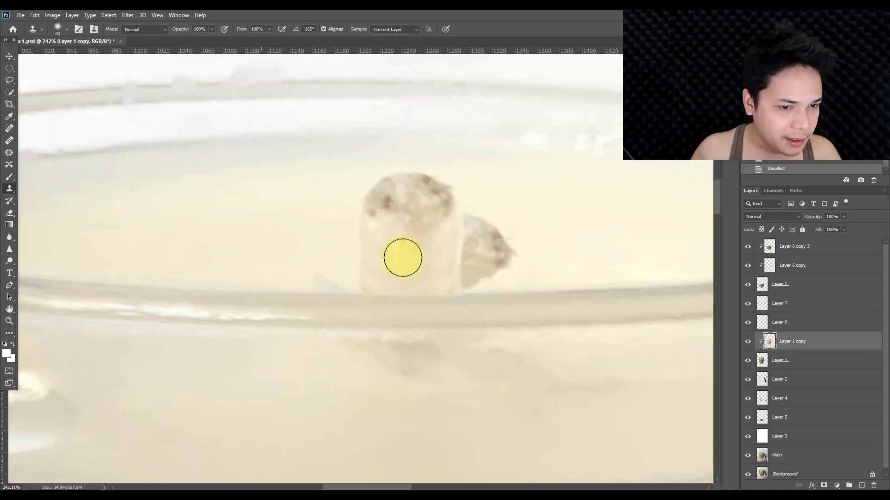
scroll(510, 256, up, 1)
right_click(523, 252)
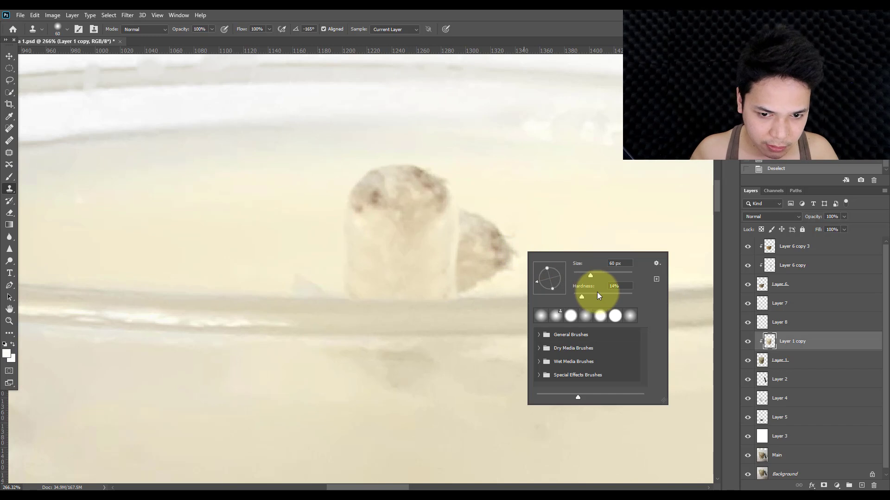
key(Return)
mouse_move(548, 232)
mouse_down()
mouse_move(476, 230)
mouse_move(545, 253)
mouse_move(490, 254)
mouse_up()
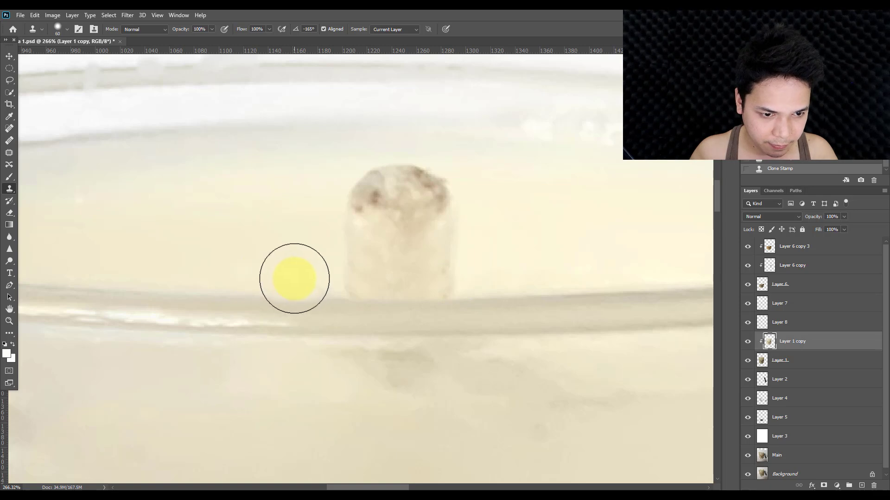
Step: Fit the whole image in view and save the document
scroll(234, 269, down, 8)
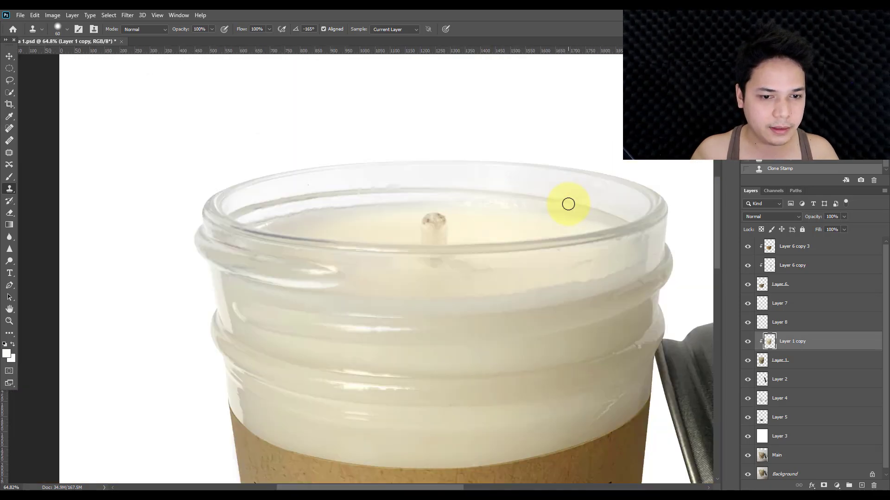
key(ctrl+0)
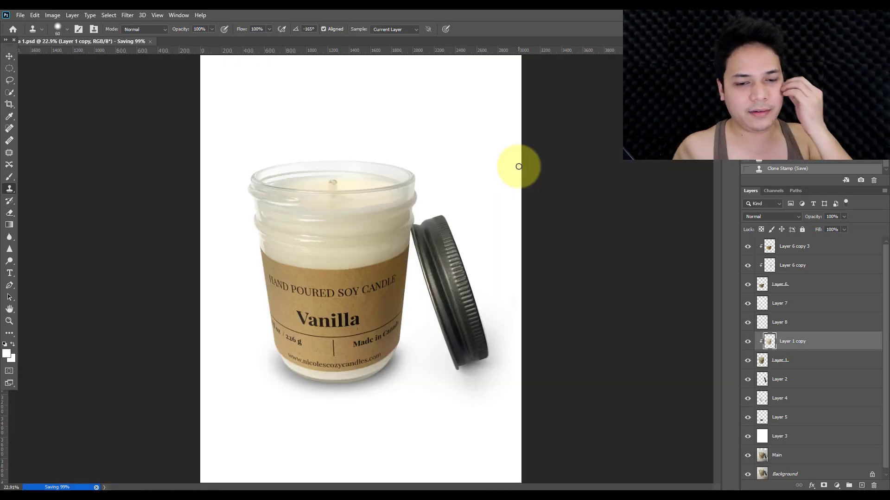
scroll(488, 186, down, 2)
scroll(264, 222, up, 1)
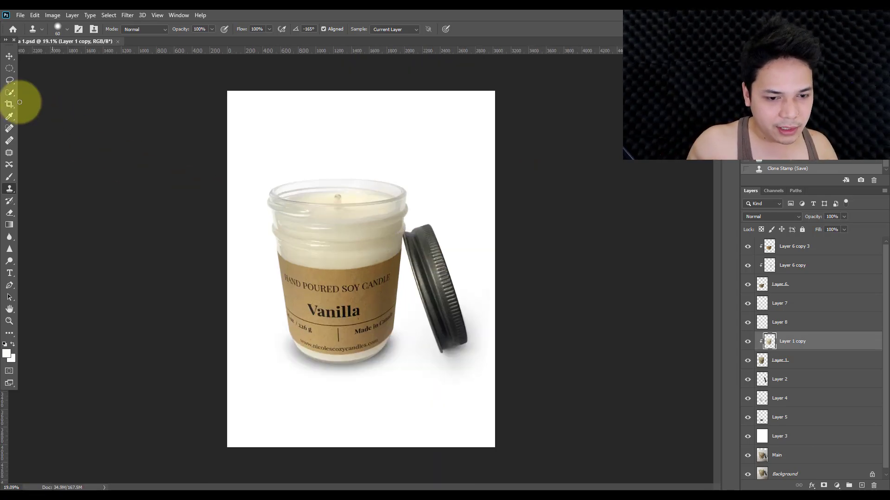
Step: Examine the edited candle up close and as a whole, checking the wick, label texture, lid and shadows
click(9, 56)
scroll(363, 345, up, 5)
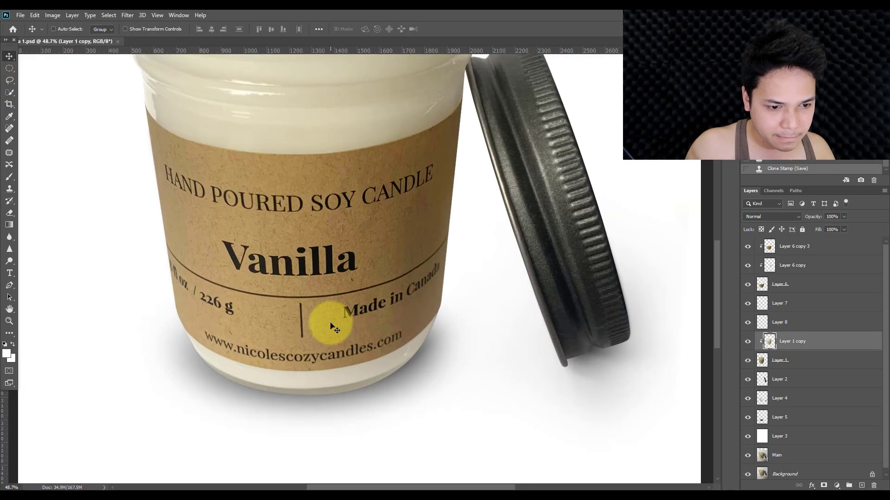
scroll(350, 364, down, 2)
scroll(350, 365, up, 1)
scroll(361, 371, down, 3)
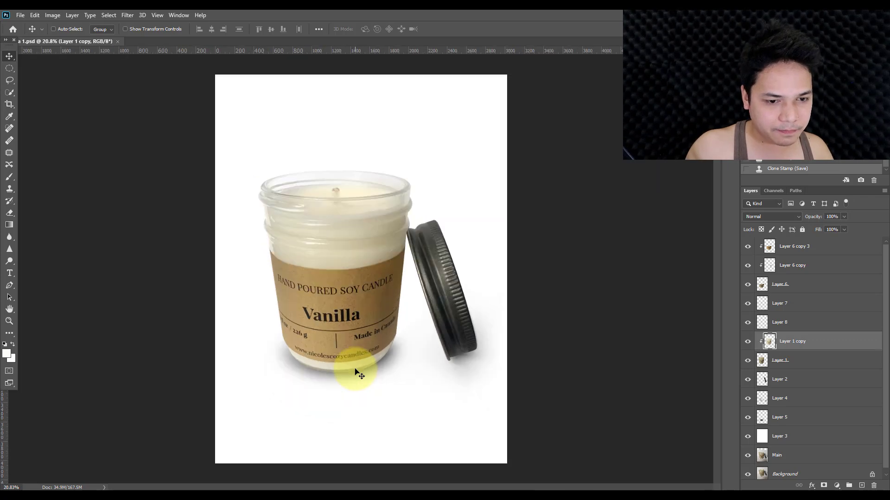
scroll(358, 369, up, 3)
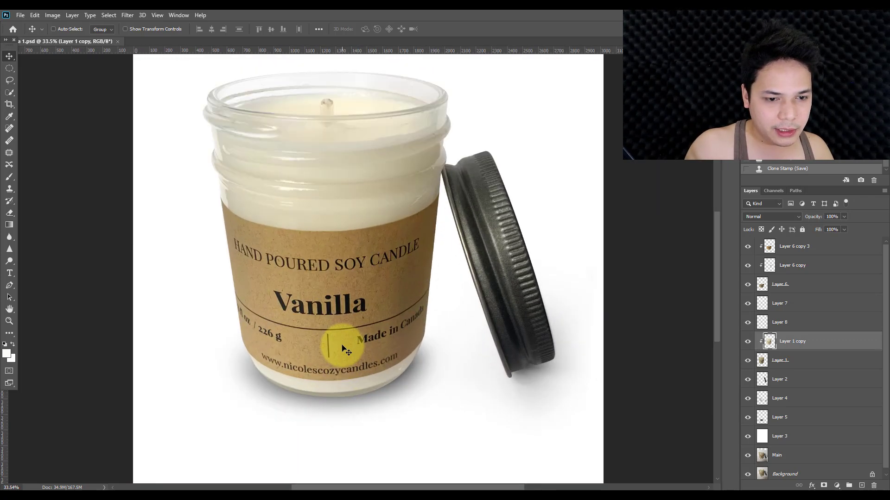
scroll(346, 351, up, 2)
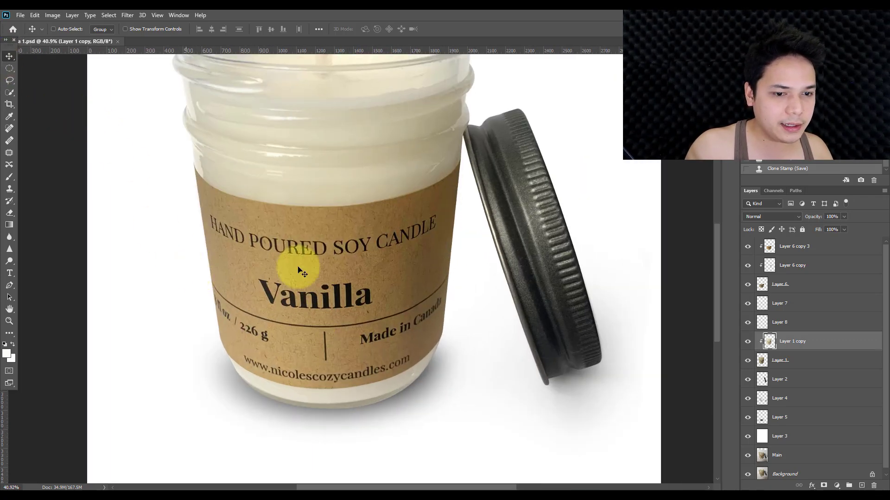
scroll(318, 298, up, 4)
right_click(320, 299)
click(333, 301)
scroll(263, 310, up, 3)
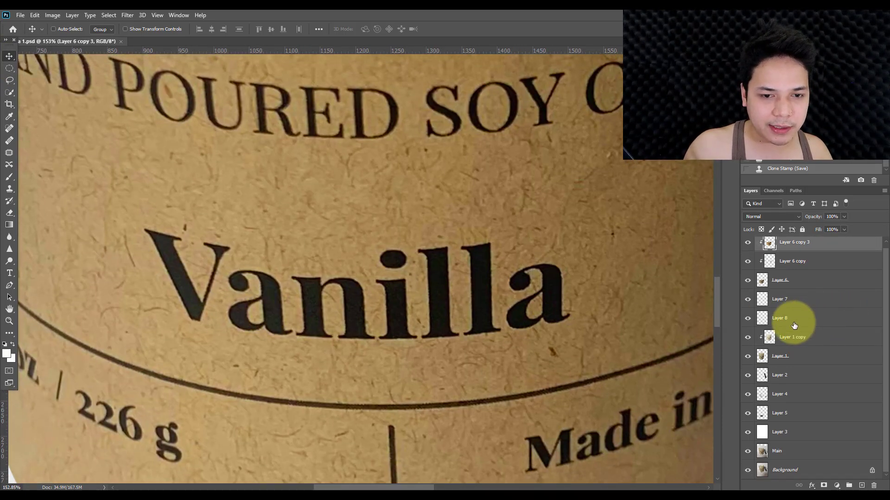
scroll(488, 308, down, 5)
scroll(488, 308, down, 4)
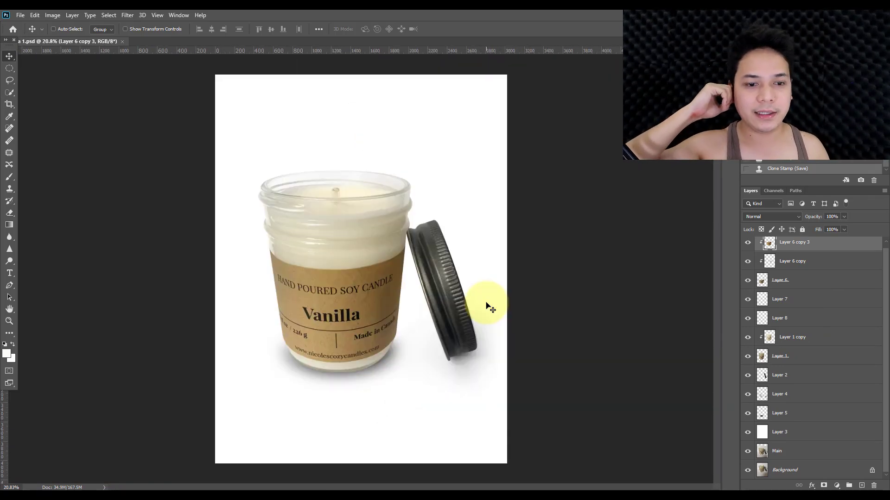
scroll(287, 199, up, 6)
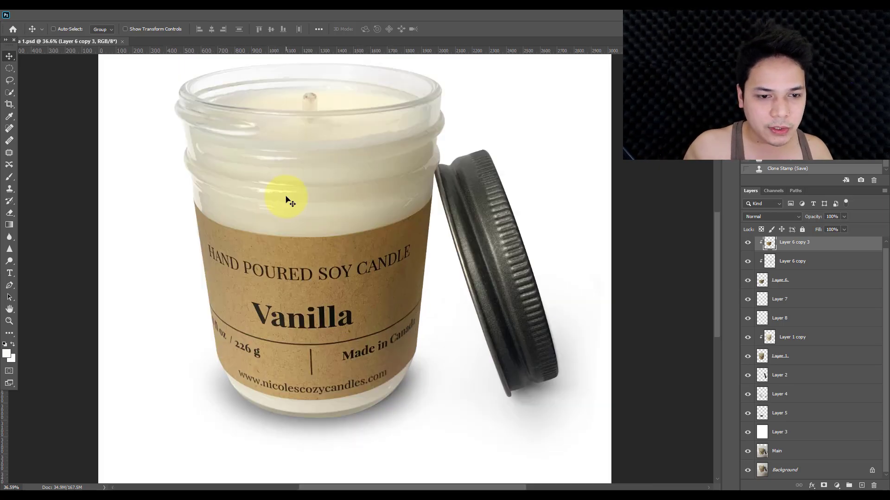
Step: Outline the word Vanilla on the label with a freehand selection, copy it to a new layer, and move the copy beside the jar
scroll(337, 304, up, 2)
key(j)
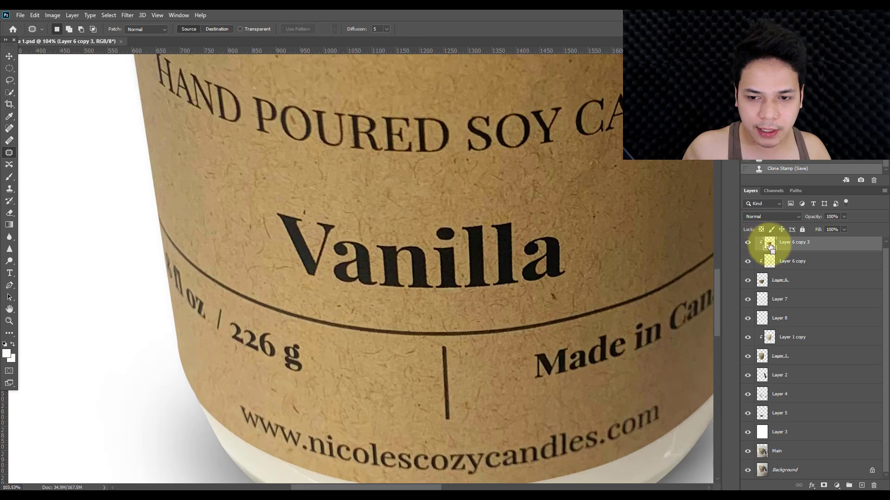
mouse_move(312, 285)
mouse_down()
mouse_move(255, 232)
mouse_move(284, 196)
mouse_move(522, 209)
mouse_move(586, 237)
mouse_move(570, 293)
mouse_move(493, 307)
mouse_move(318, 308)
mouse_up()
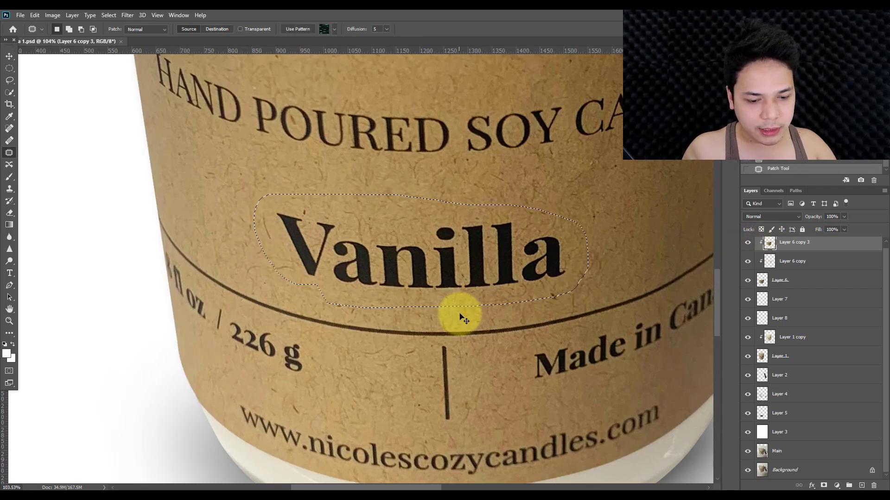
key(ctrl+shift+alt+n)
key(ctrl+minus)
click(9, 56)
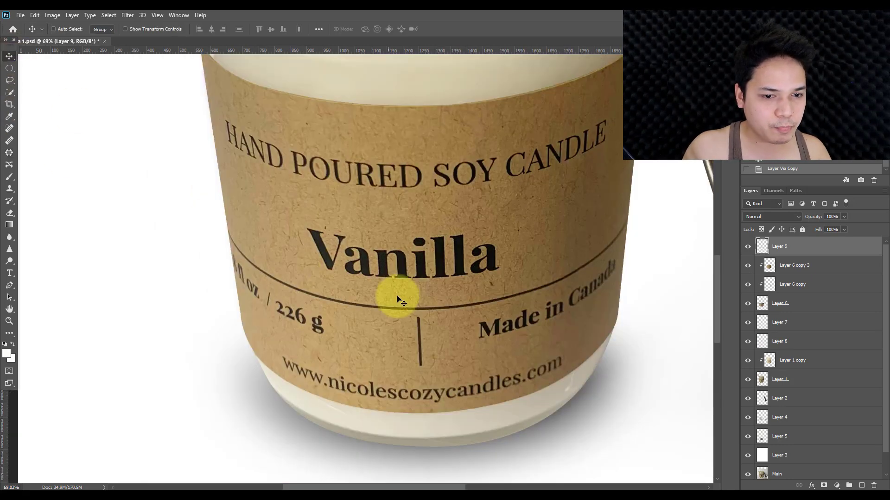
scroll(399, 292, down, 2)
drag(411, 291, 284, 259)
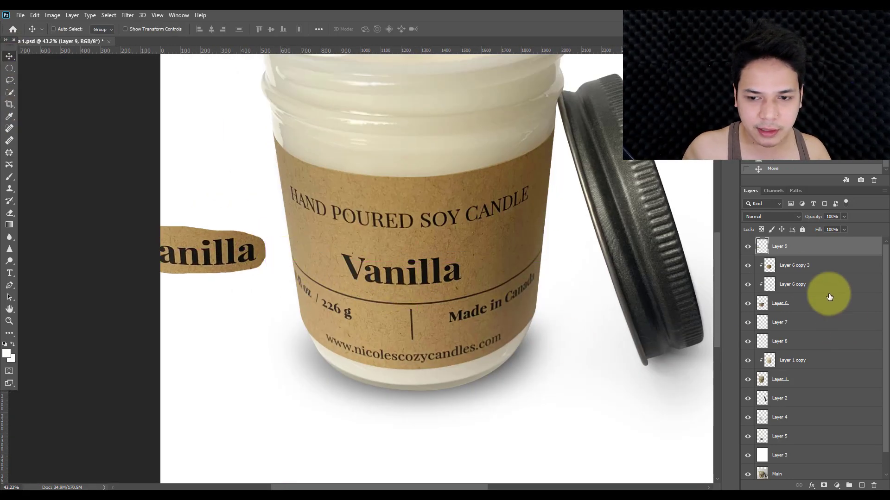
Step: Group the candle layers from Layer 6 copy 3 down to Layer 5
click(790, 270)
shift+click(797, 433)
key(ctrl+g)
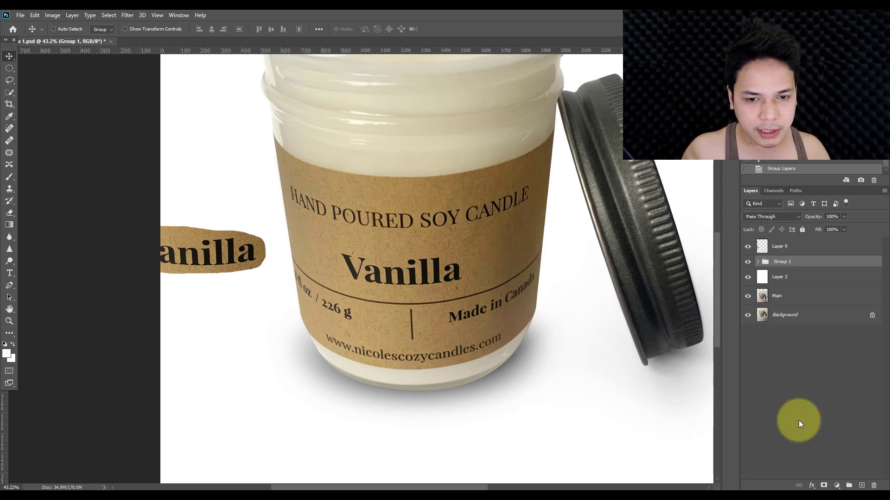
Step: Duplicate Group 1, merge the duplicate into a single layer, hide the original group, and save the document
scroll(453, 302, down, 2)
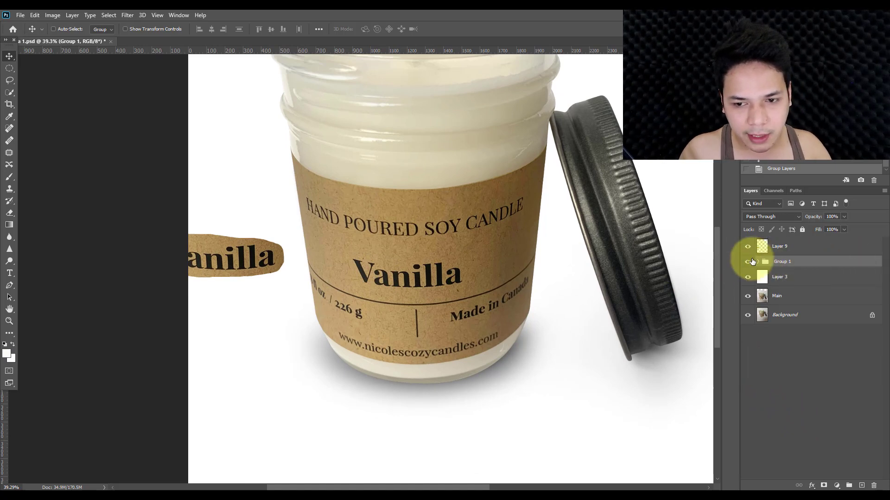
key(ctrl+j)
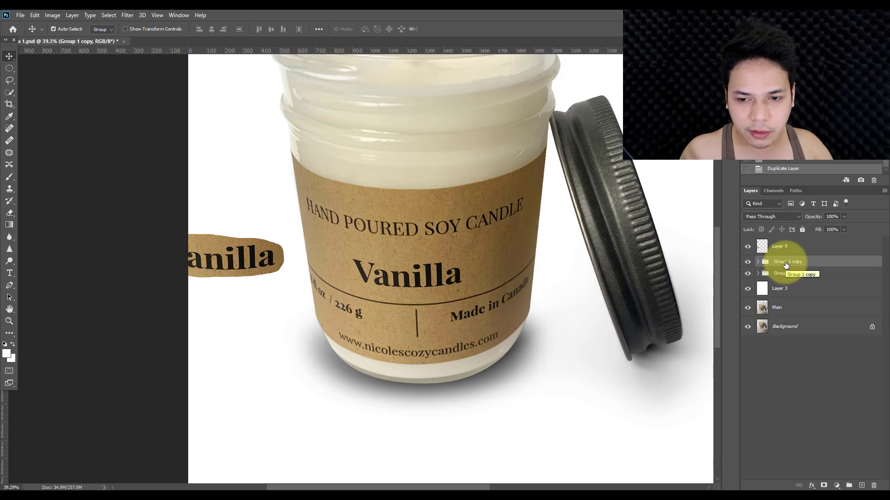
key(ctrl+e)
click(747, 280)
key(ctrl+s)
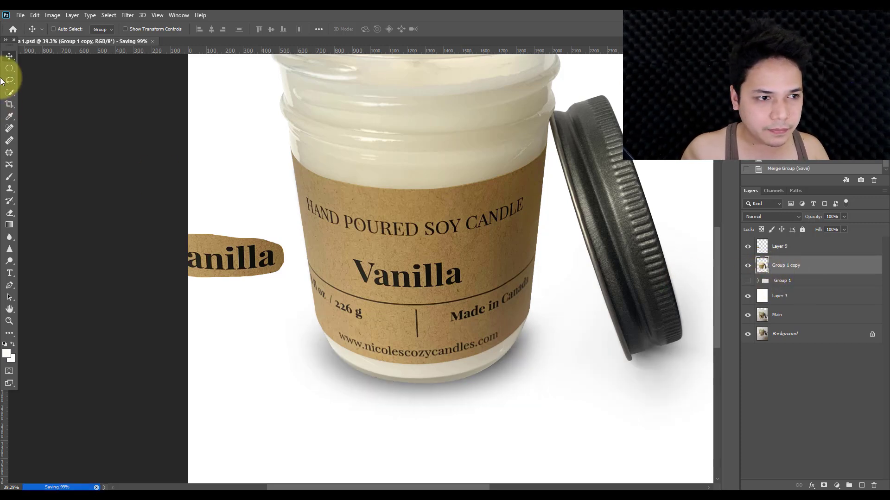
Step: Shift the cut-out word beside the jar and patch out the letters "nilla" on Group 1 copy with clean label texture
drag(232, 283, 267, 261)
click(786, 266)
scroll(446, 273, up, 5)
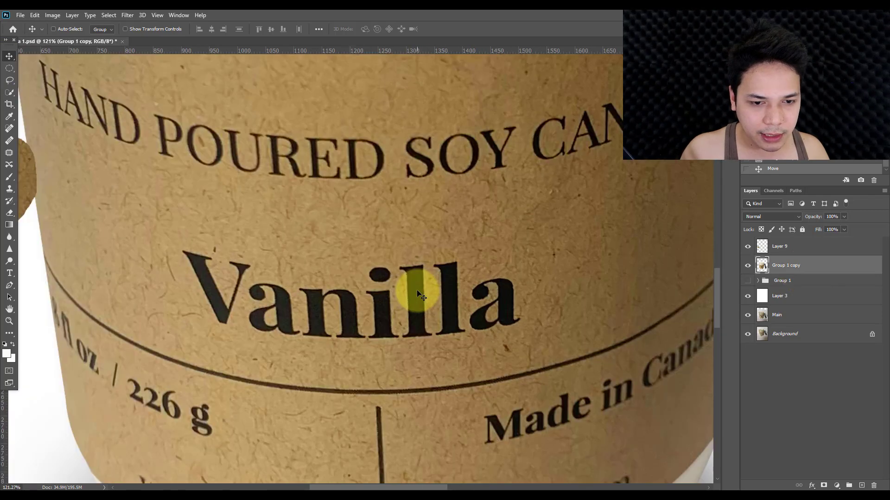
key(j)
scroll(477, 302, up, 2)
mouse_move(469, 347)
mouse_down()
mouse_move(457, 306)
mouse_move(462, 265)
mouse_move(521, 258)
mouse_move(542, 315)
mouse_move(521, 349)
mouse_move(489, 354)
mouse_move(470, 343)
mouse_move(456, 314)
mouse_move(462, 264)
mouse_move(525, 256)
mouse_move(547, 328)
mouse_move(518, 335)
mouse_up()
click(163, 171)
drag(546, 278, 582, 250)
key(ctrl+d)
mouse_move(433, 355)
mouse_down()
mouse_move(369, 359)
mouse_move(358, 245)
mouse_move(432, 237)
mouse_move(455, 258)
mouse_move(463, 341)
mouse_move(420, 360)
mouse_up()
drag(420, 311, 554, 308)
key(ctrl+d)
mouse_move(287, 354)
mouse_down()
mouse_move(405, 354)
mouse_move(359, 361)
mouse_move(347, 277)
mouse_move(426, 263)
mouse_move(463, 241)
mouse_move(495, 313)
mouse_move(496, 354)
mouse_move(466, 360)
mouse_move(616, 269)
mouse_up()
key(ctrl+d)
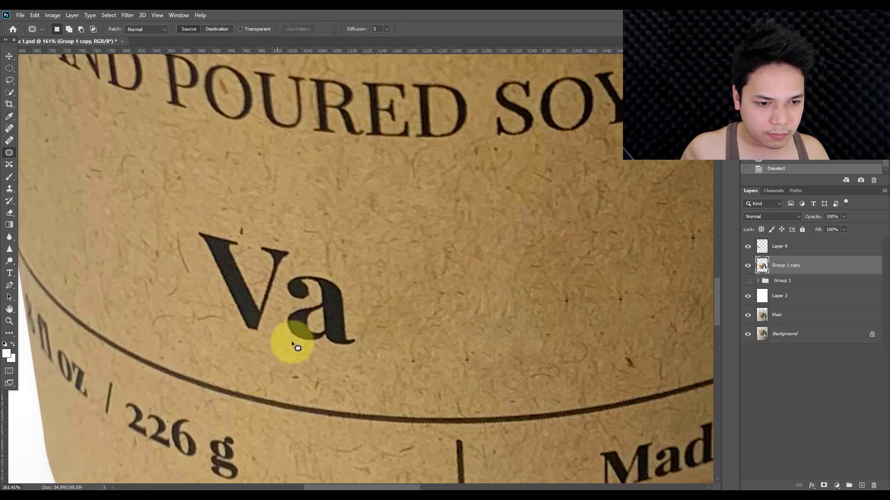
Step: Patch out the remaining letters "Va" on the label with nearby paper texture and deselect
mouse_move(286, 317)
mouse_down()
mouse_move(354, 278)
mouse_move(308, 363)
mouse_move(290, 287)
mouse_move(323, 288)
mouse_up()
drag(338, 321, 419, 282)
mouse_move(269, 343)
mouse_down()
mouse_move(204, 268)
mouse_move(192, 234)
mouse_move(266, 225)
mouse_move(309, 269)
mouse_move(364, 254)
mouse_up()
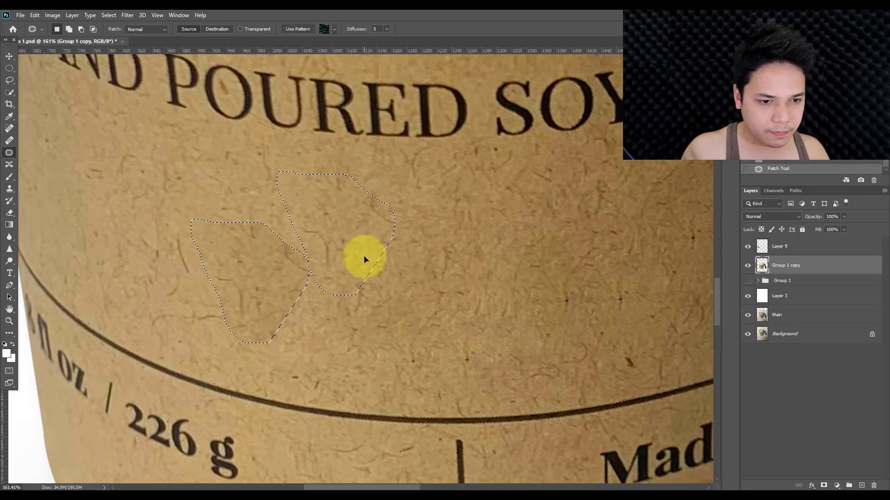
key(ctrl+d)
Step: Select the Vanilla cut-out on Layer 9 and move it back onto the blank area of the label
scroll(383, 283, down, 5)
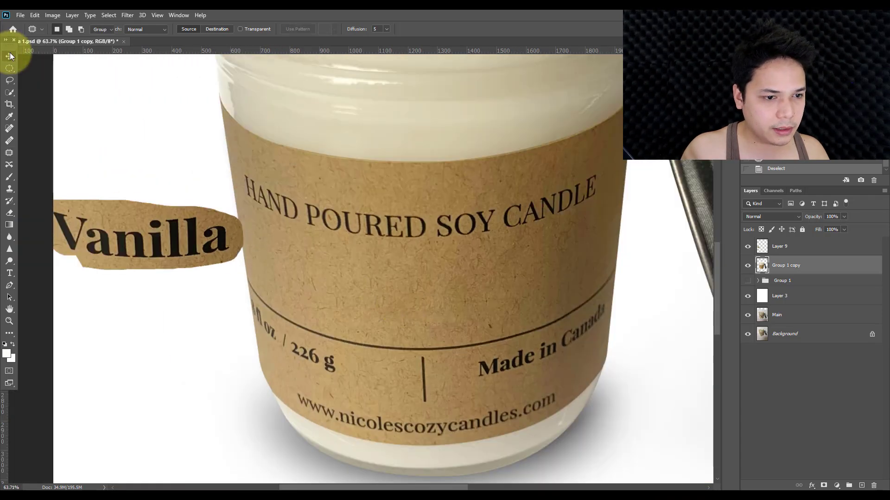
click(10, 56)
right_click(116, 215)
click(122, 224)
drag(121, 225, 397, 289)
scroll(401, 287, up, 1)
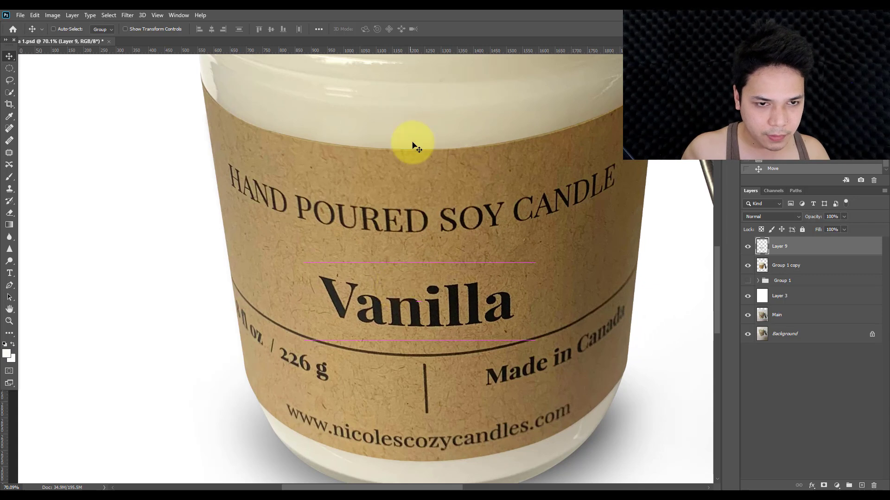
Step: Add a horizontal guide along the baseline of the word Vanilla and nudge Layer 9 into its final position
drag(425, 113, 487, 328)
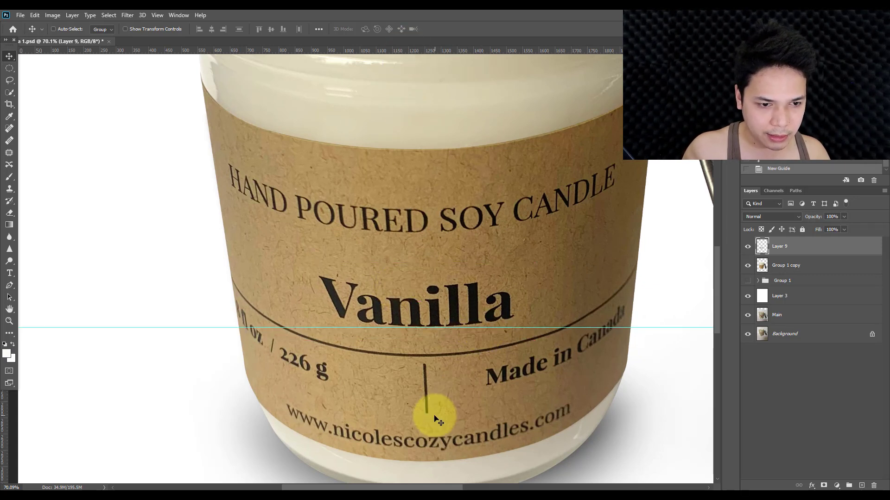
scroll(419, 382, down, 3)
scroll(419, 375, up, 1)
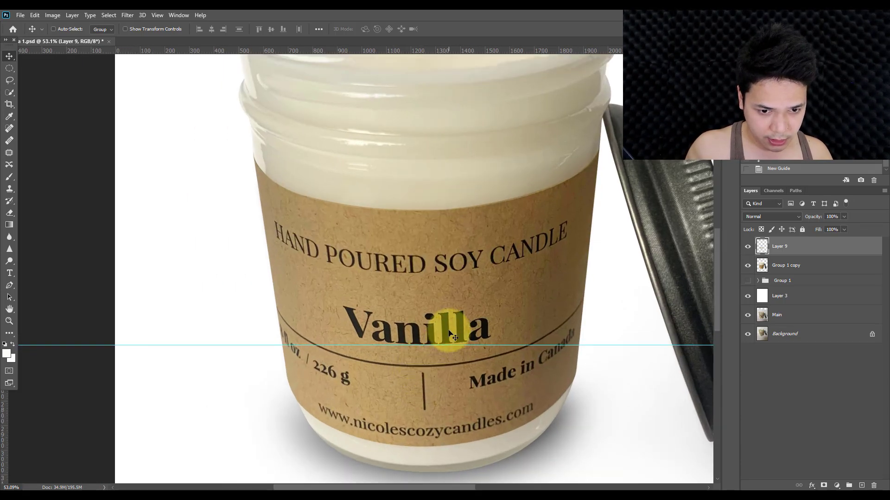
scroll(483, 379, up, 2)
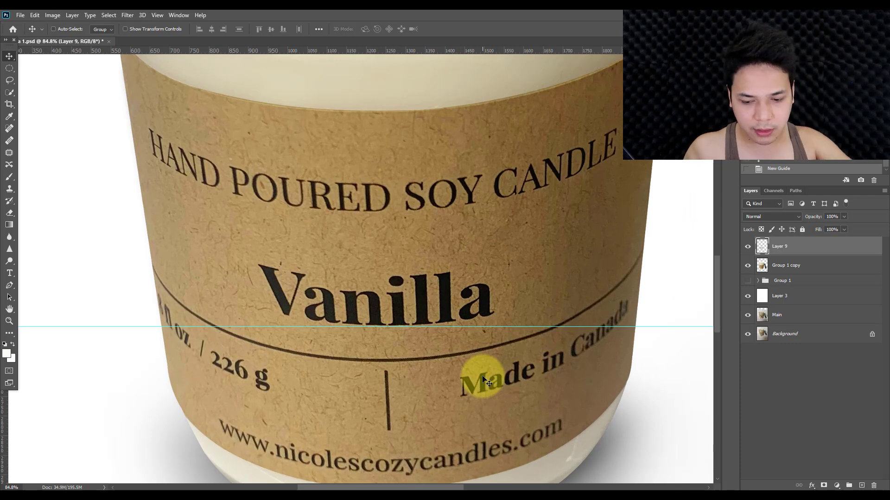
scroll(294, 298, up, 4)
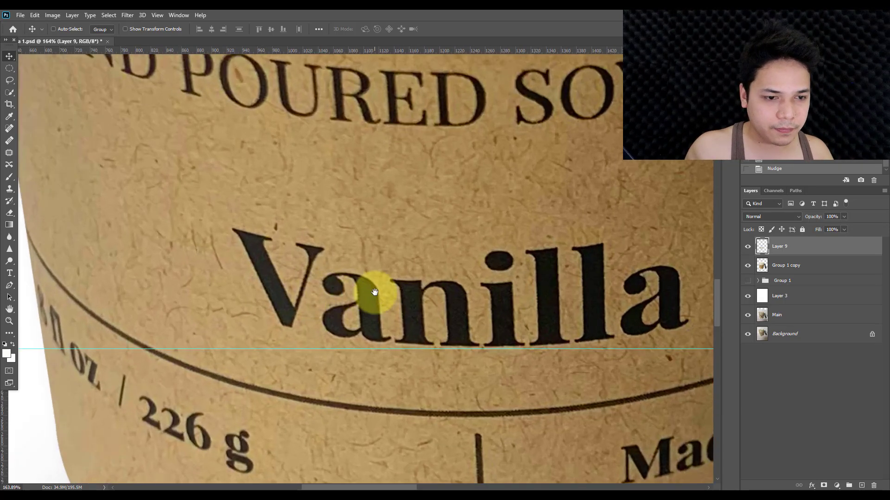
Step: Rename Layer 9 to VANILLA and save the document
scroll(366, 280, down, 2)
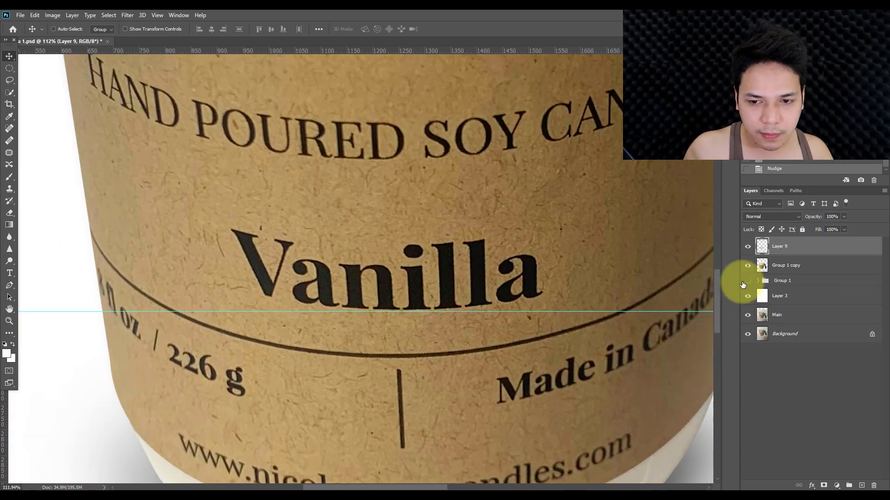
click(748, 246)
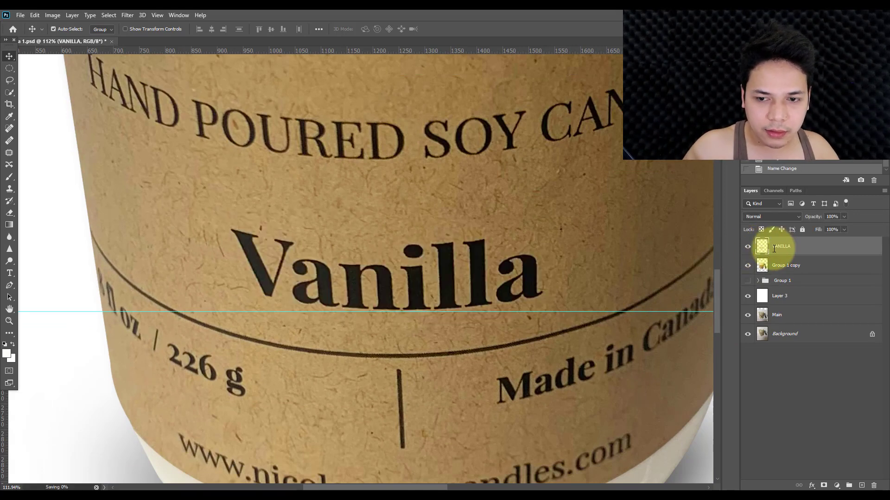
key(ctrl+s)
Step: Save a JPEG copy of the image as VANILLA at quality 12 (Maximum) with the Baseline ("Standard") format
scroll(494, 268, down, 5)
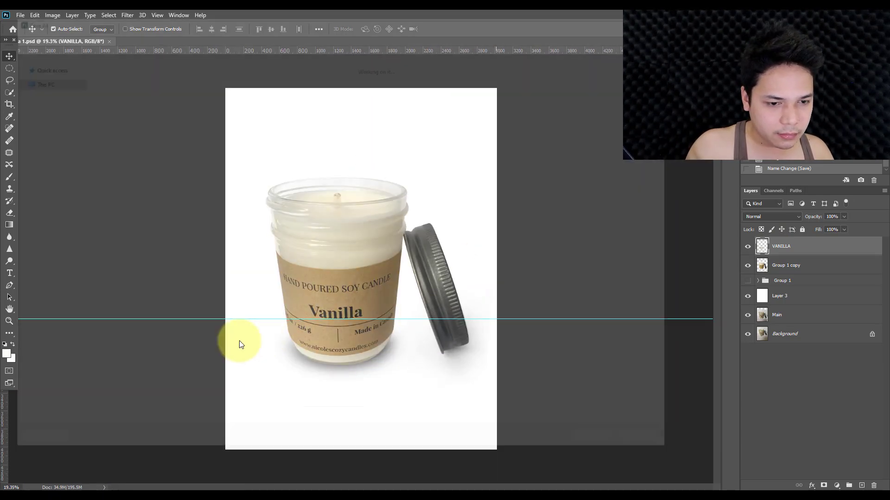
key(ctrl+shift+s)
click(109, 371)
click(94, 279)
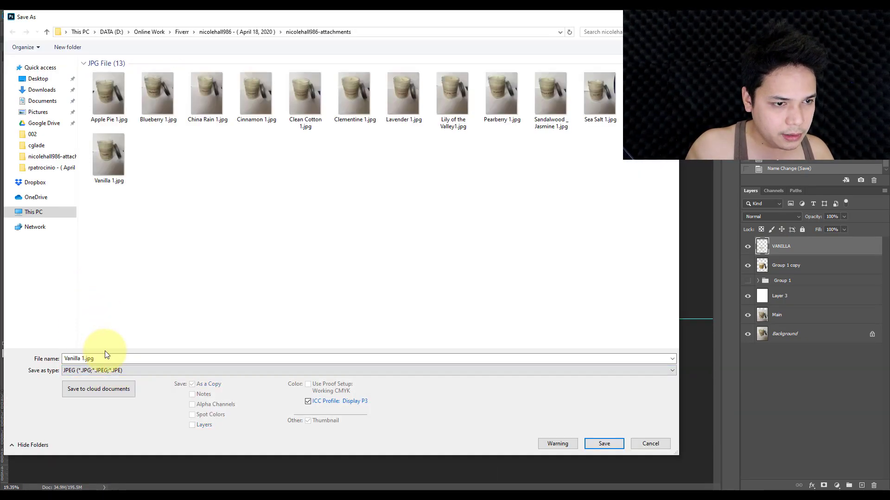
click(113, 358)
text(VANIL)
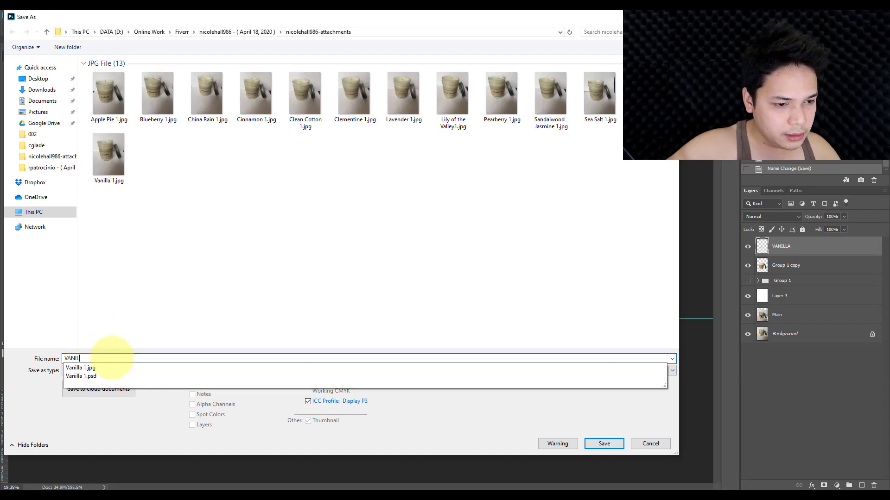
key(Return)
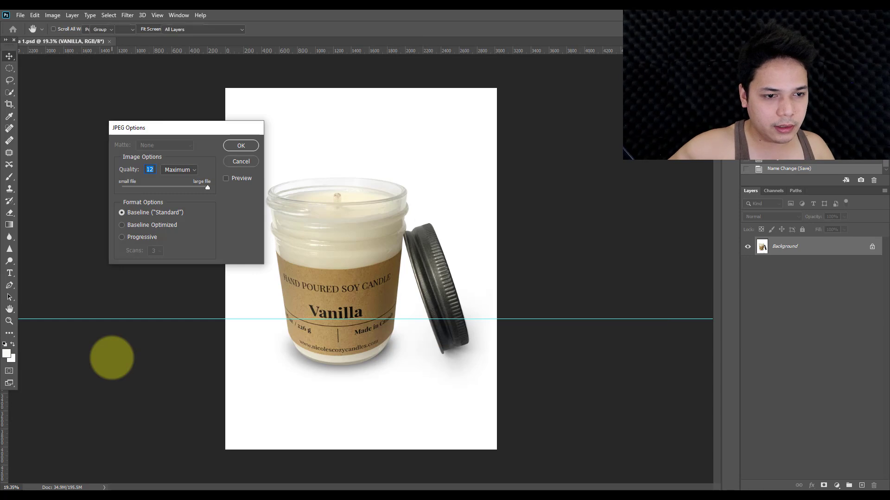
key(Return)
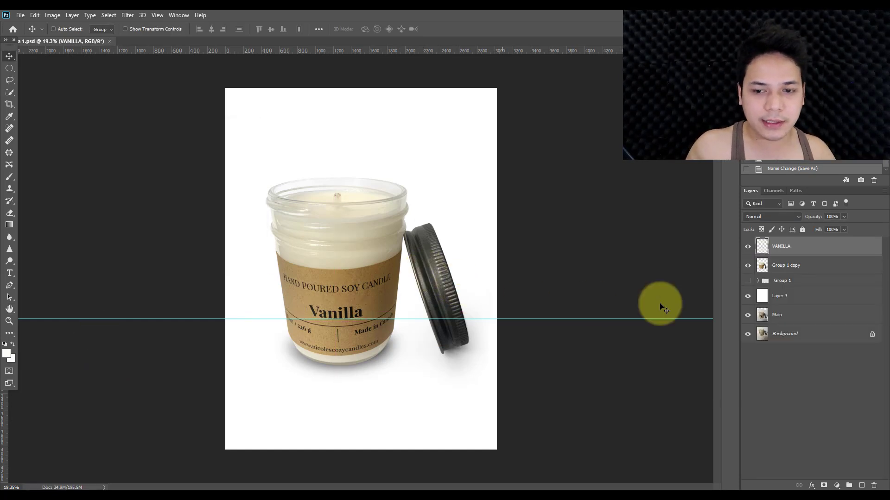
Step: Hide the VANILLA layer and open the Apple Pie 1.jpg photo from the attachments folder
scroll(276, 293, up, 4)
click(748, 247)
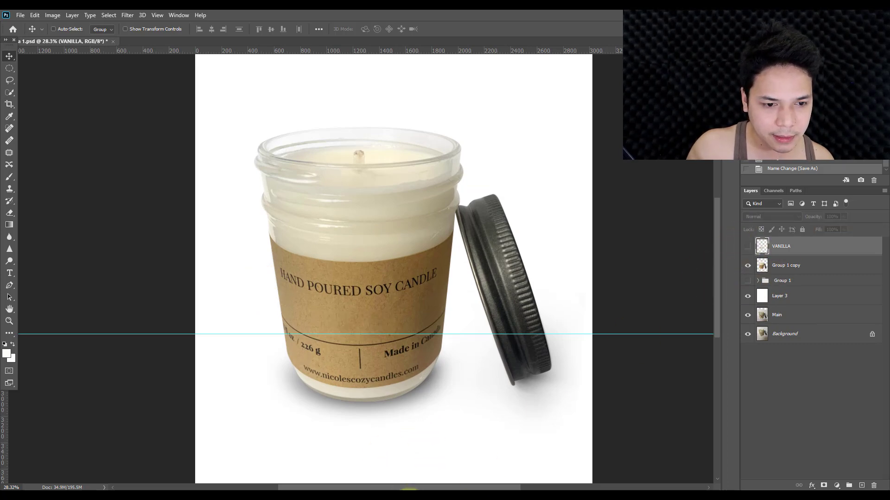
mouse_move(410, 490)
click(412, 463)
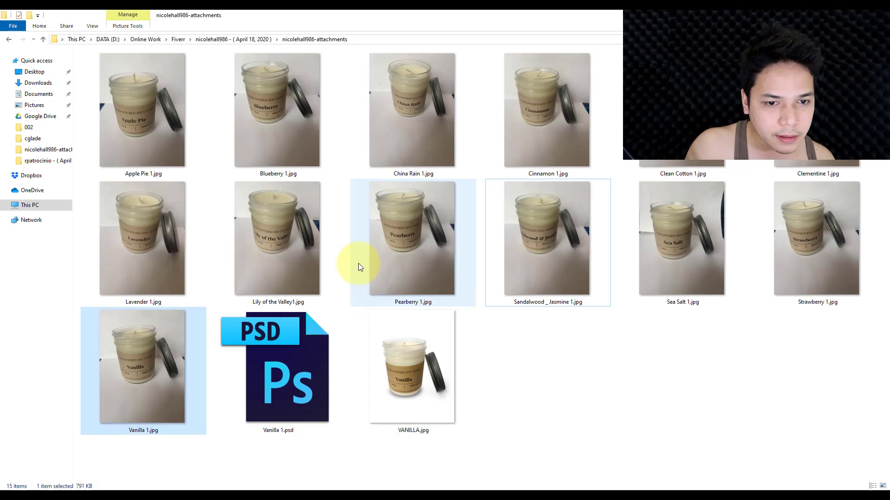
double_click(163, 128)
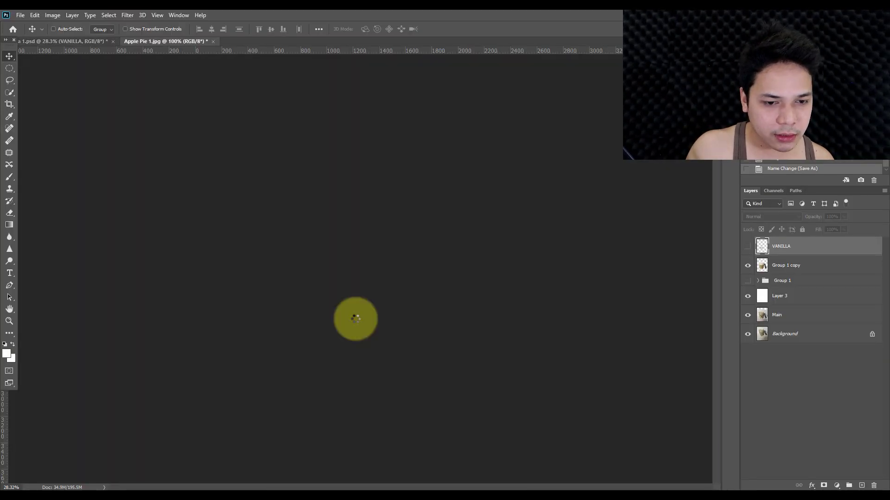
Step: Outline the words Apple Pie on the label with a freehand selection, copy them, and return to the Vanilla document
scroll(320, 303, up, 8)
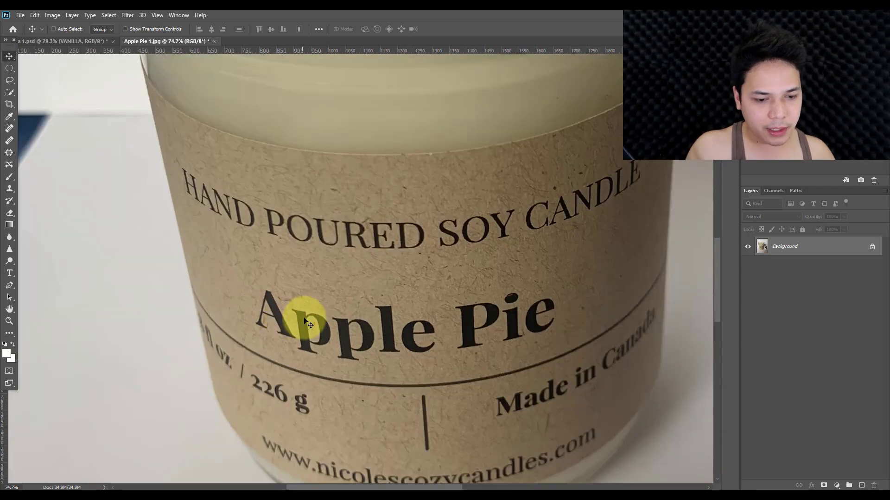
key(j)
mouse_move(258, 357)
mouse_down()
mouse_move(248, 263)
mouse_move(306, 274)
mouse_move(531, 258)
mouse_move(572, 315)
mouse_move(559, 348)
mouse_move(477, 368)
mouse_move(396, 378)
mouse_move(268, 364)
mouse_up()
key(ctrl+c)
key(ctrl+Tab)
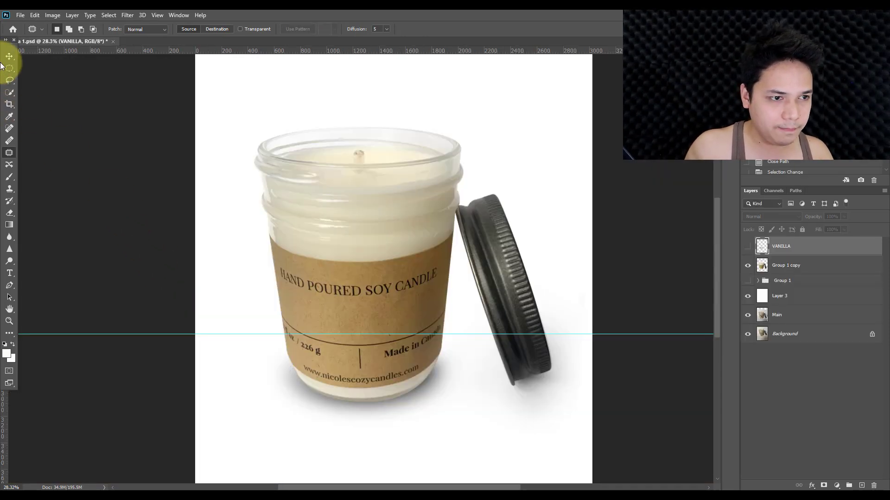
Step: Paste the Apple Pie cut-out as a new layer and place it on the blank label area near the guide
click(10, 56)
key(ctrl+v)
key(ctrl+plus)
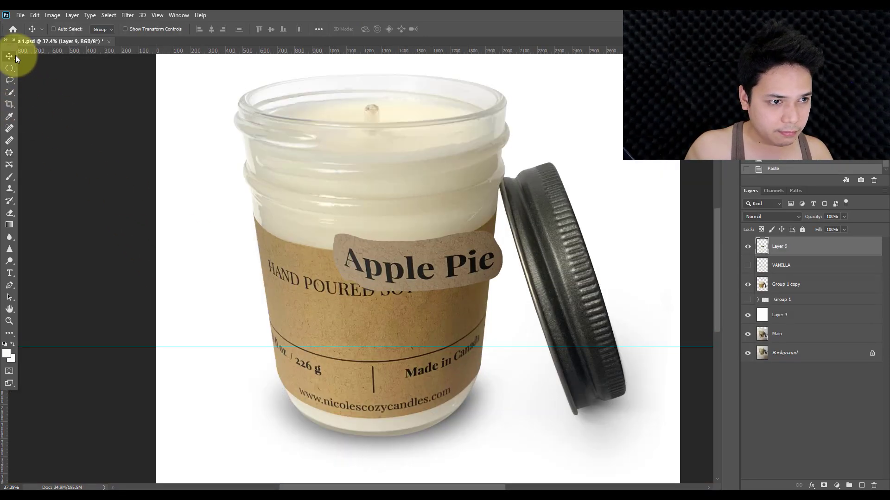
drag(419, 250, 391, 292)
key(ctrl+plus)
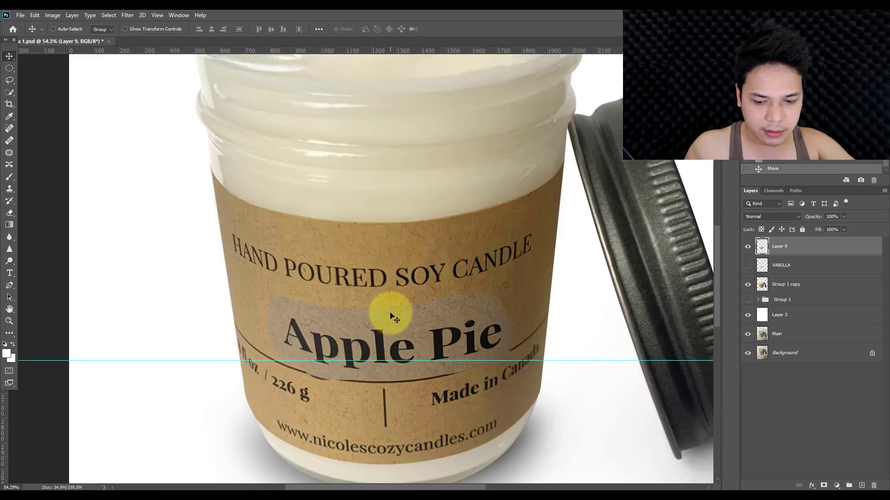
key(ctrl+plus)
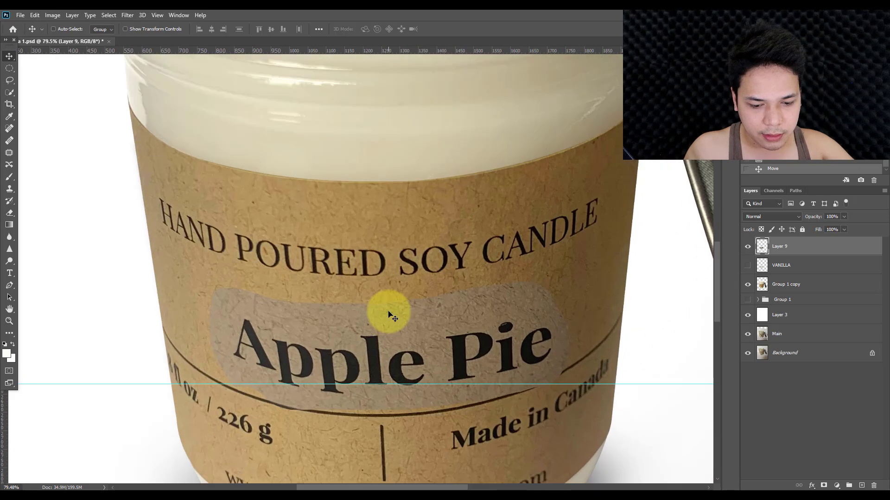
Step: Adjust the Apple Pie cut-out with Hue/Saturation to match the brown of the surrounding label
scroll(397, 319, up, 2)
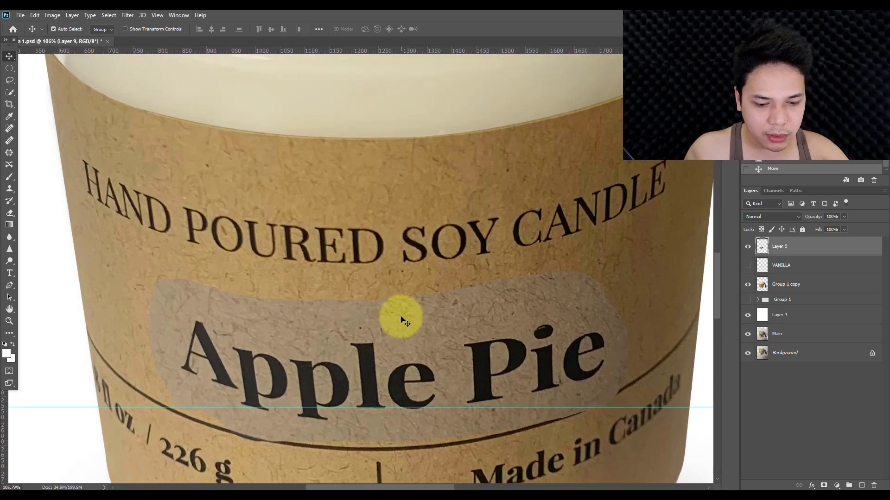
key(ctrl+u)
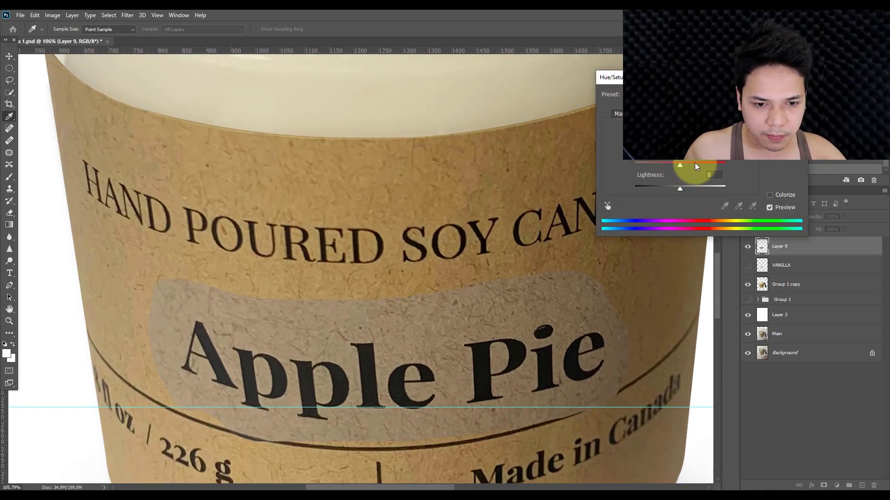
key(Escape)
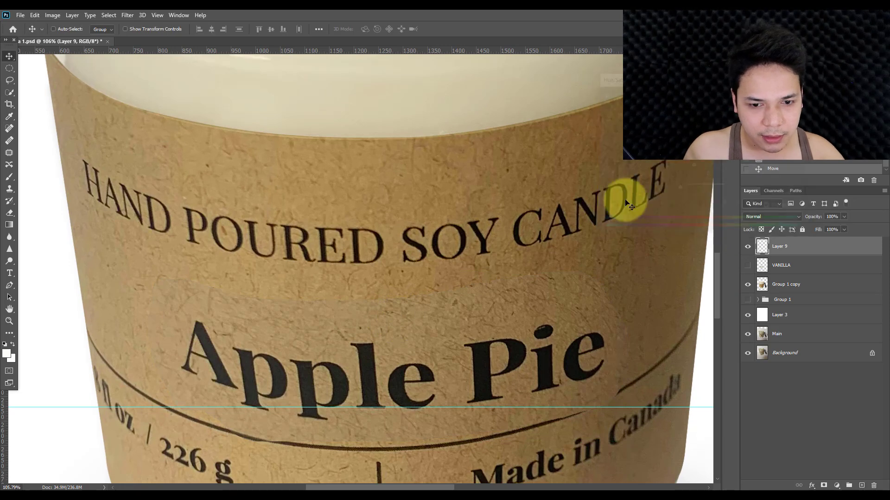
Step: Select the black Apple Pie lettering with Color Range, adding letter samples at fuzziness 113, and copy it to a new layer
scroll(530, 357, down, 2)
click(108, 15)
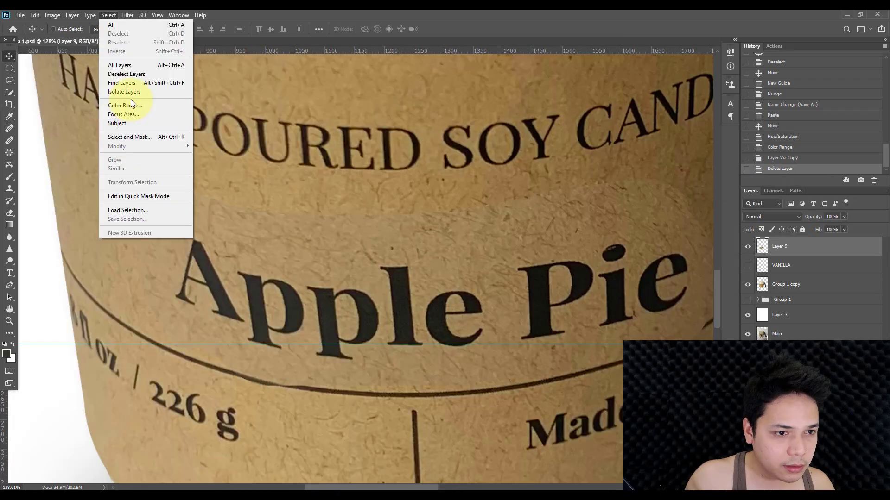
click(131, 105)
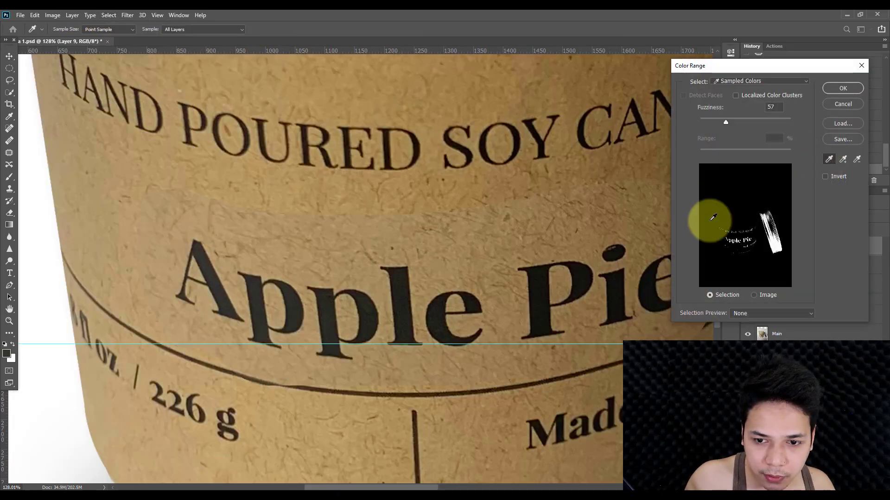
click(843, 159)
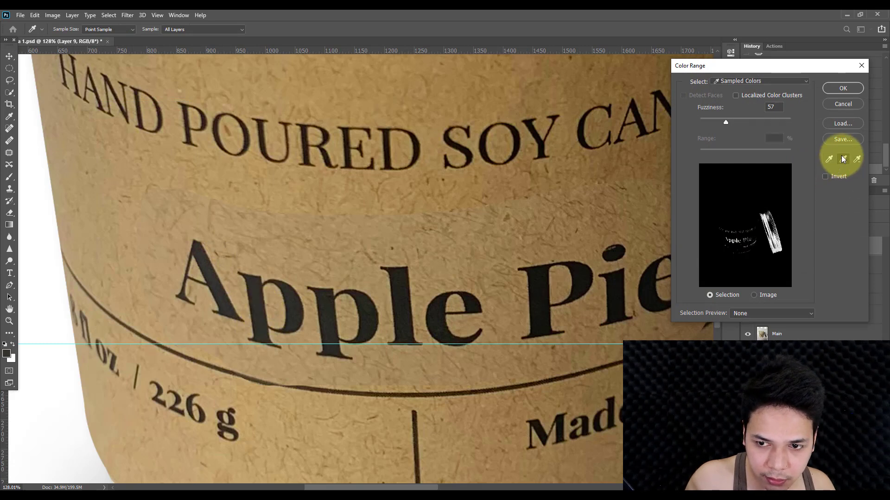
click(328, 320)
click(402, 319)
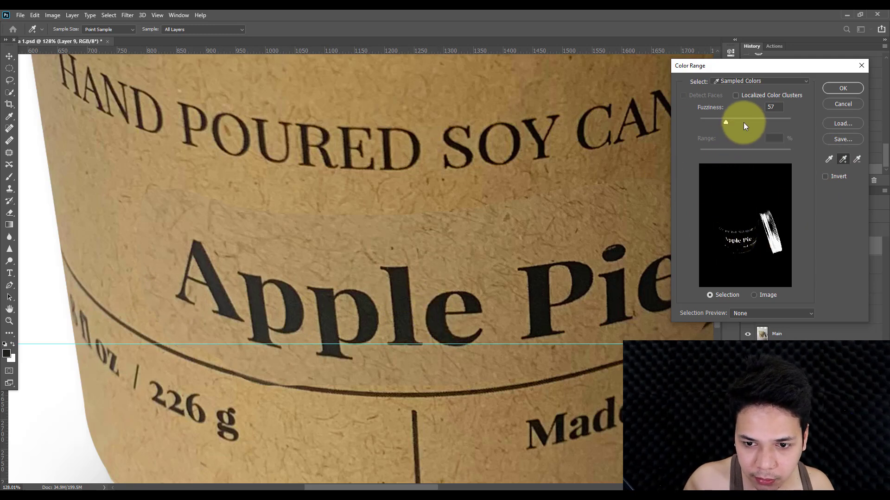
drag(745, 121, 751, 121)
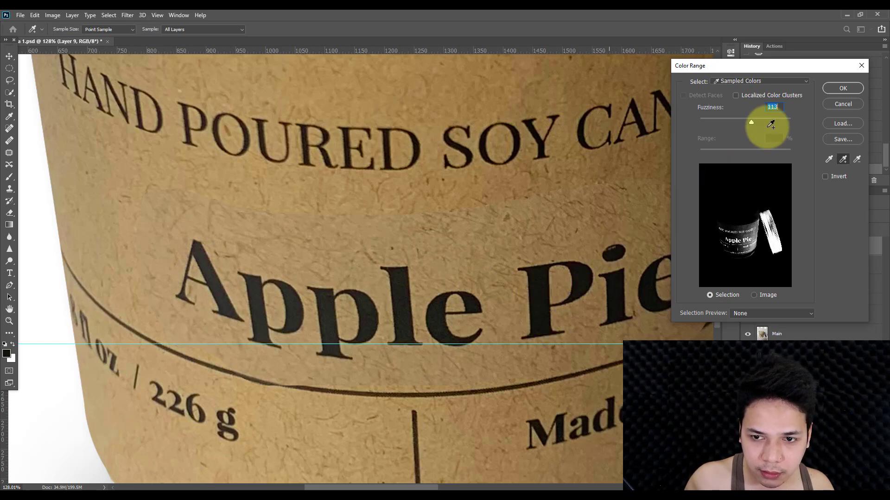
click(843, 89)
key(ctrl+j)
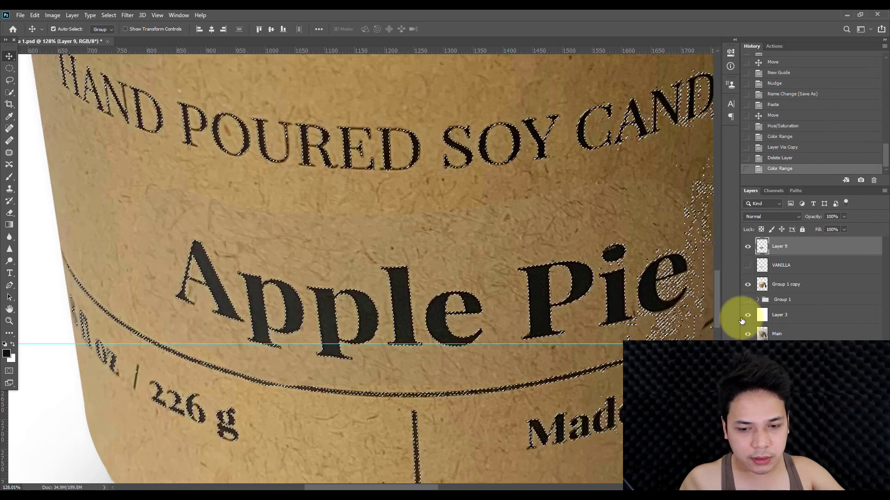
Step: Compare the label with and without the Layer 9 cut-out, and delete Layer 9
scroll(367, 228, down, 3)
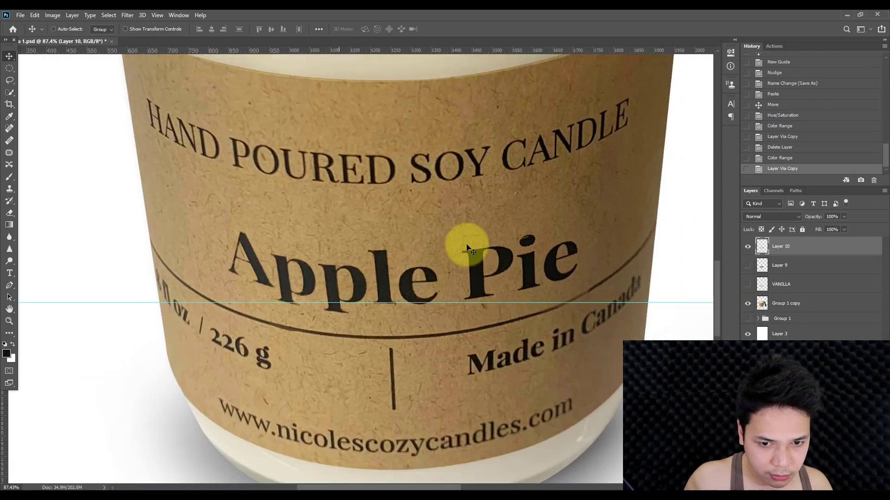
click(747, 267)
click(747, 267)
click(747, 267)
click(748, 266)
click(783, 265)
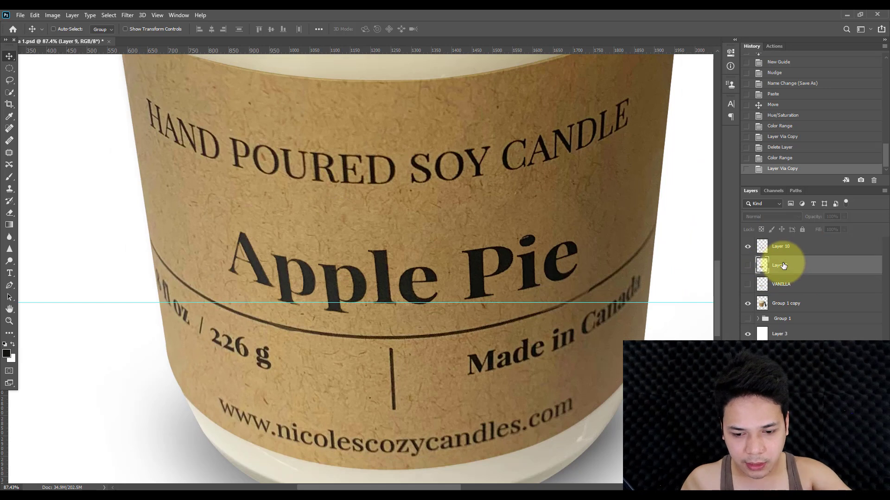
key(Delete)
Step: Rename the extracted lettering layer to APPLE PIE and save the document
double_click(780, 245)
text(S)
key(BackSpace)
text(APPLE PIE)
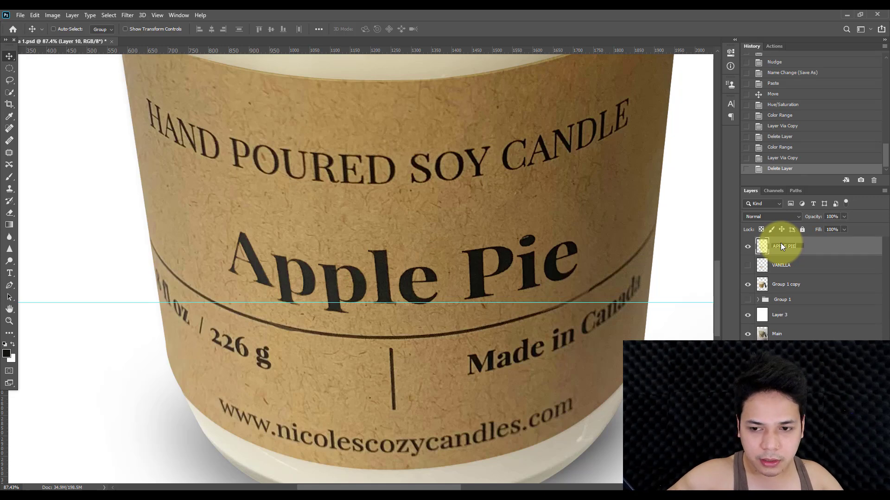
key(Return)
key(ctrl+s)
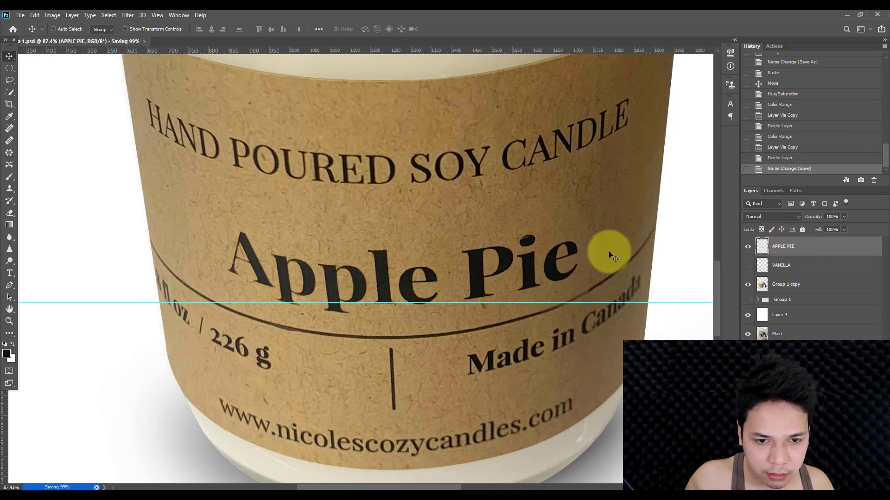
Step: Erase the stray specks around the Apple Pie lettering on the APPLE PIE layer and save the document
scroll(482, 252, down, 2)
scroll(484, 259, up, 1)
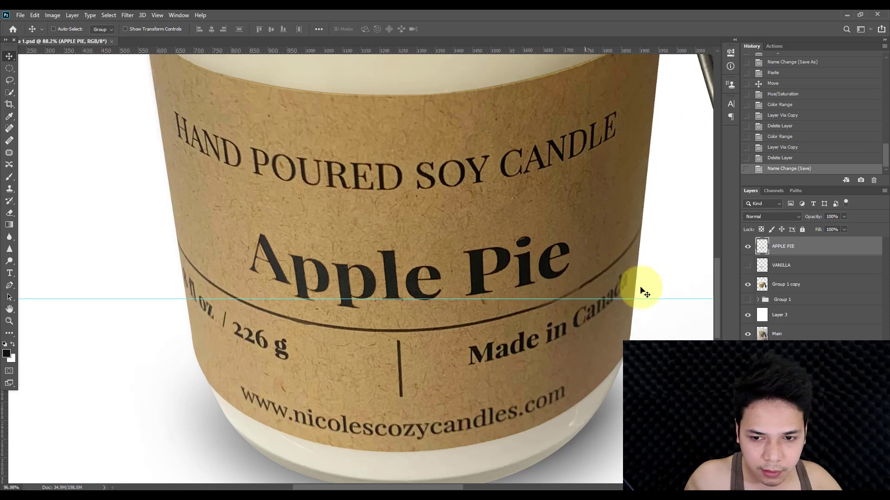
scroll(597, 297, up, 1)
key(e)
drag(570, 288, 492, 321)
scroll(590, 215, up, 2)
key(bracketright)
key(bracketright)
mouse_move(590, 208)
mouse_down()
mouse_move(526, 176)
mouse_move(389, 175)
mouse_up()
scroll(389, 174, down, 4)
key(bracketright)
key(bracketright)
key(bracketright)
key(bracketright)
drag(97, 285, 129, 152)
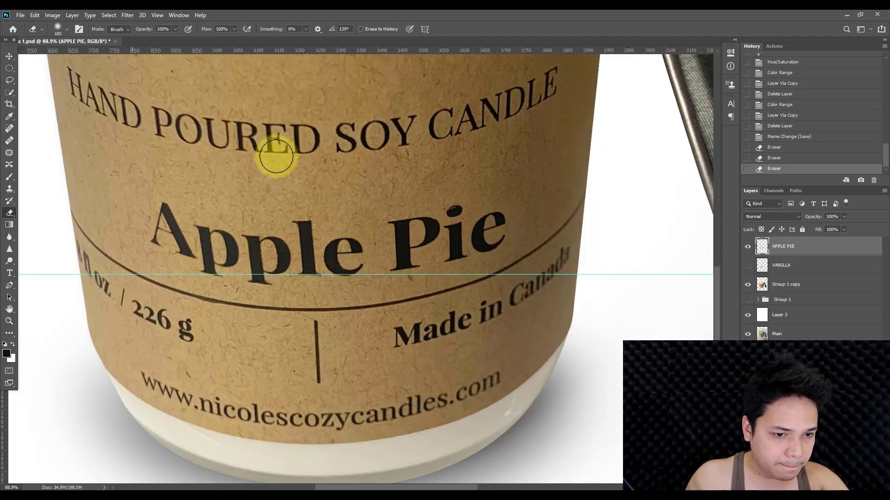
drag(269, 152, 286, 179)
scroll(286, 180, down, 5)
key(ctrl+s)
Step: Save the Apple Pie version as a JPEG copy in the attachments folder
scroll(592, 292, down, 4)
scroll(444, 286, down, 1)
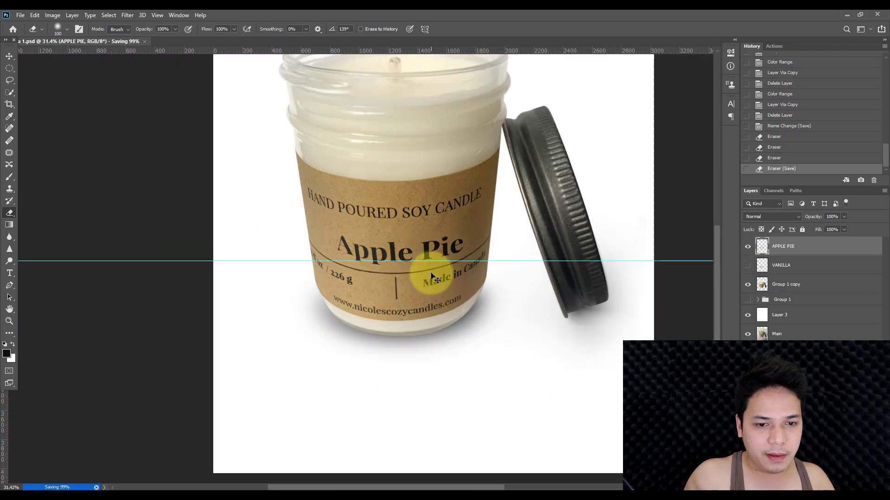
key(ctrl+shift+s)
click(443, 201)
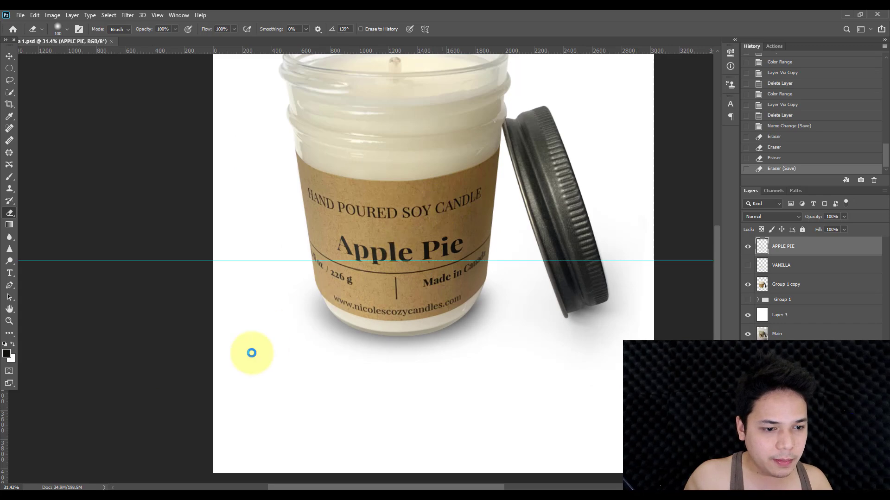
key(ctrl+shift+s)
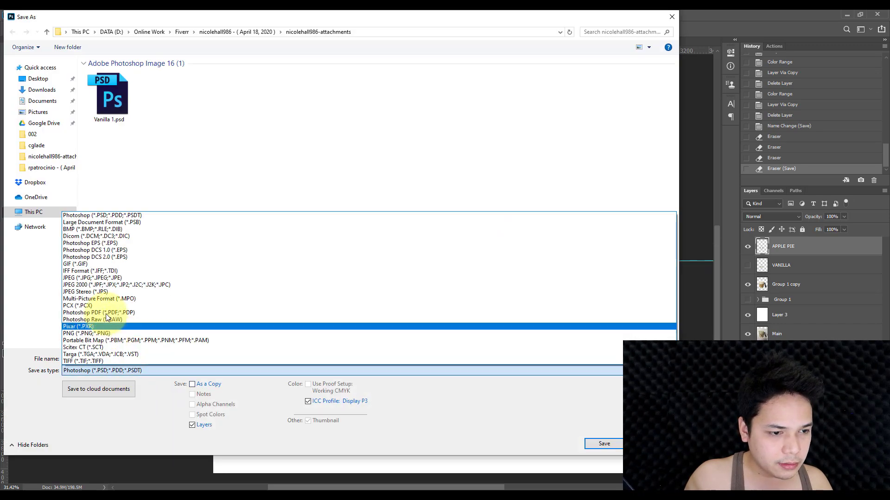
click(90, 278)
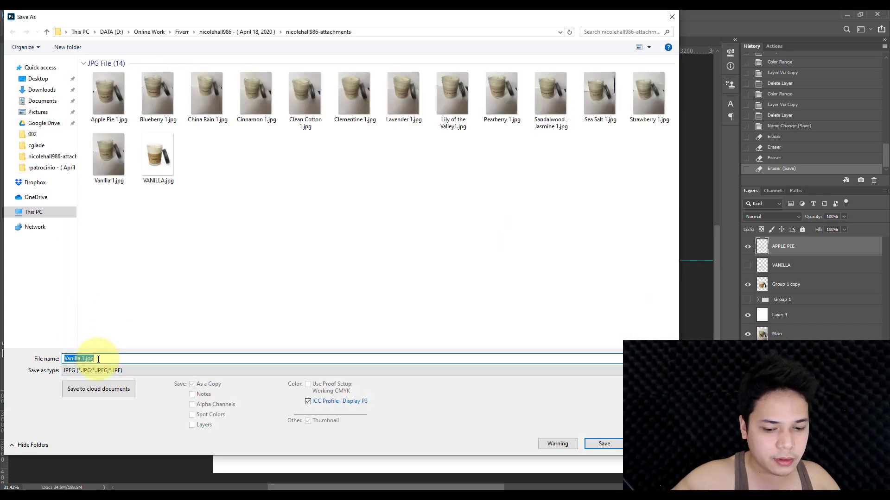
key(Return)
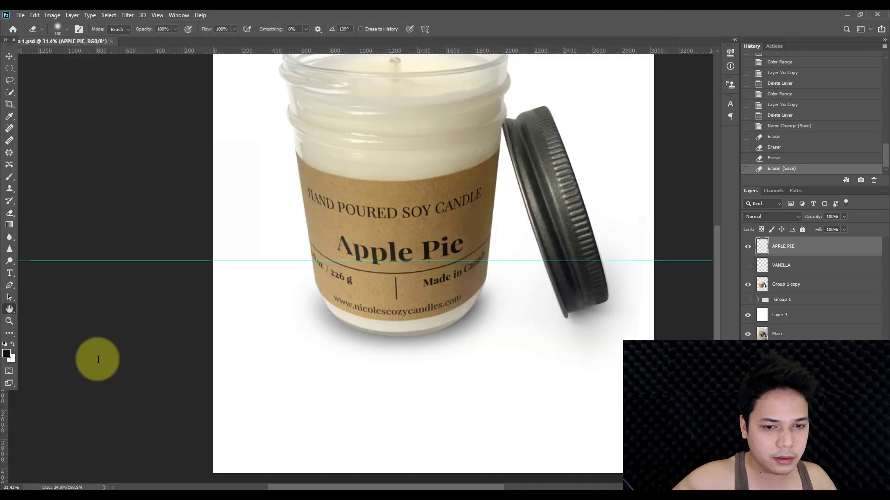
key(Return)
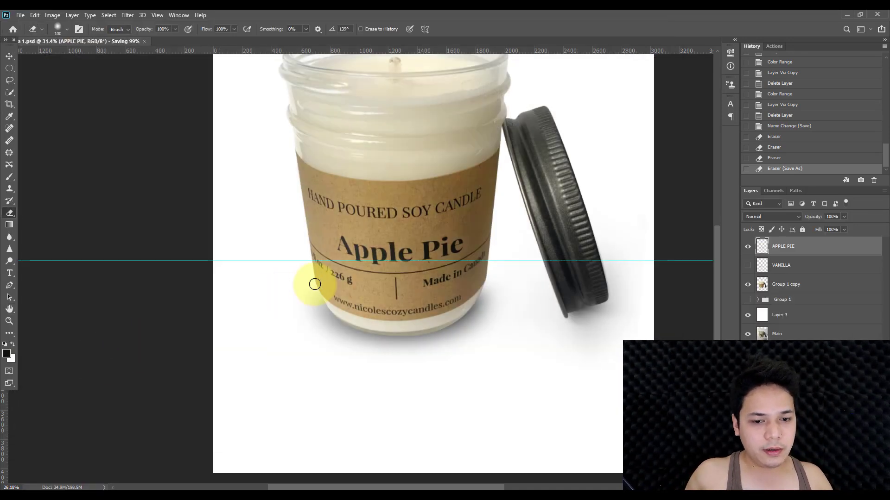
scroll(315, 284, down, 4)
scroll(314, 284, up, 1)
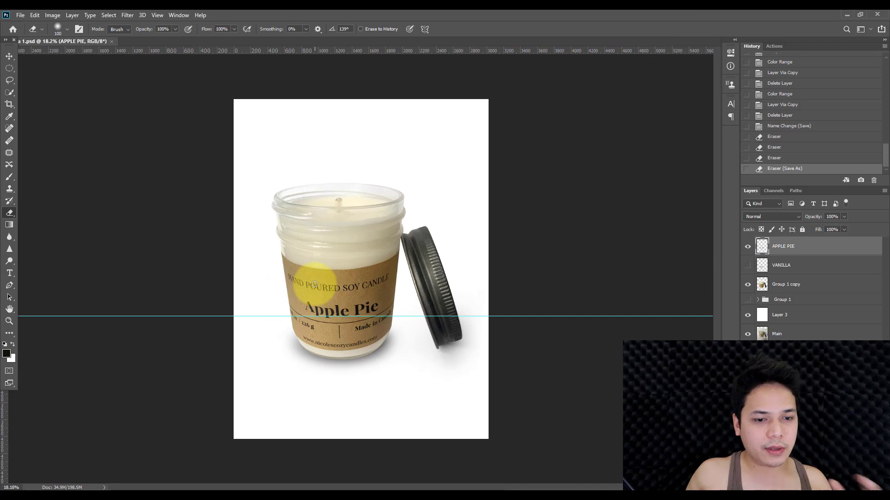
scroll(267, 291, up, 1)
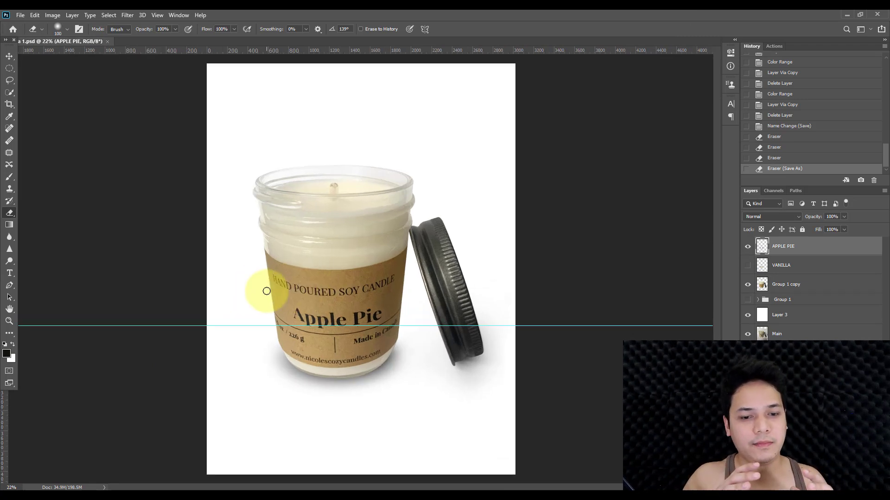